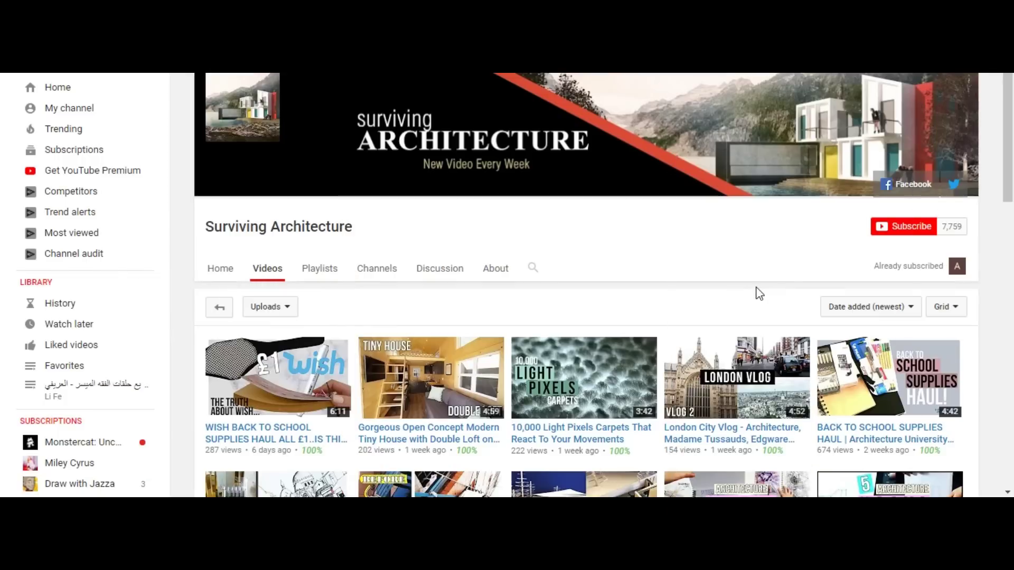
Subscribe to the Surviving Architecture channel and save its notification settings.
left_click(896, 226)
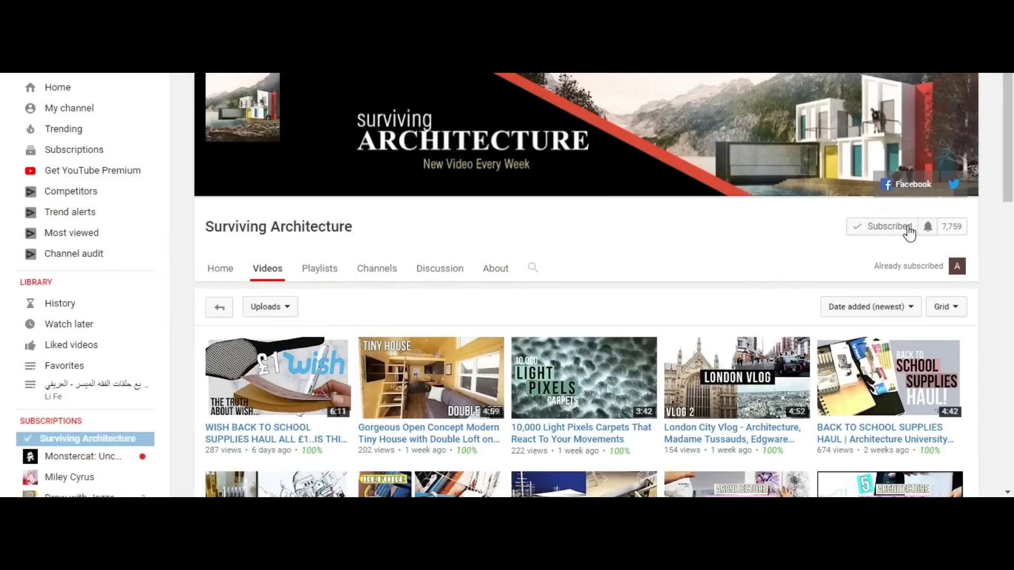
left_click(932, 227)
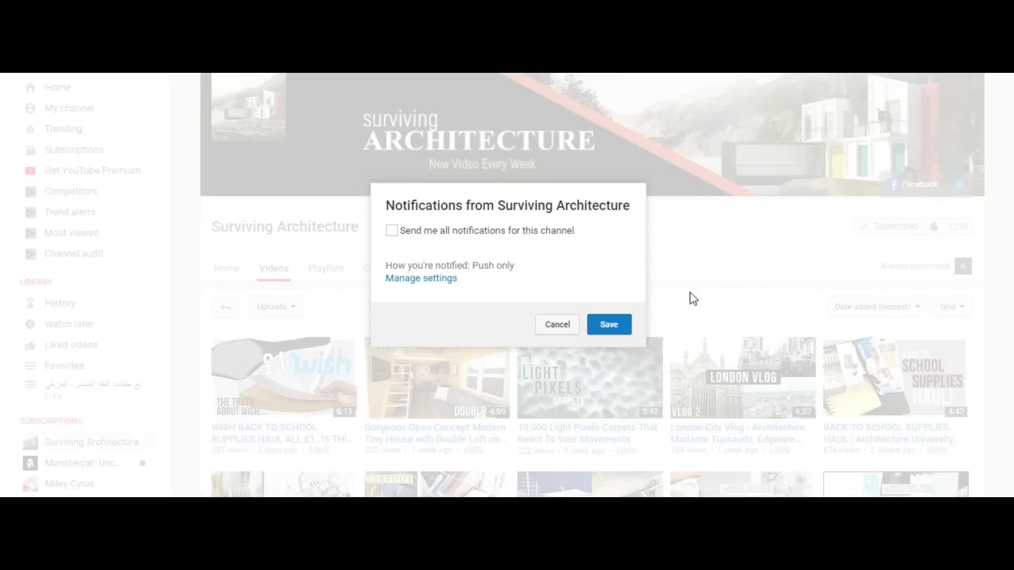
left_click(624, 326)
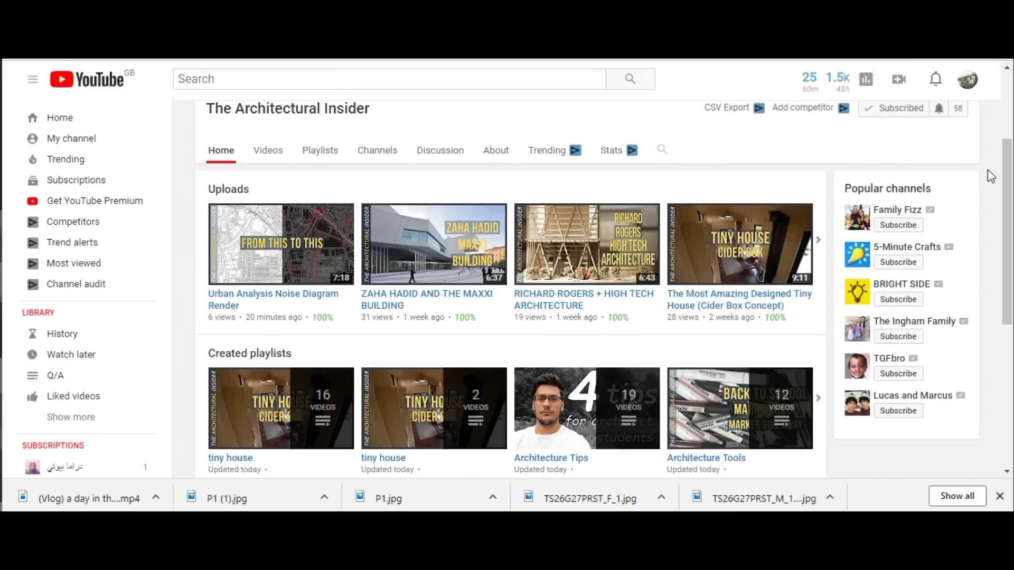
Browse the uploaded videos of The Architectural Insider channel.
scroll(989, 175, "down", 1)
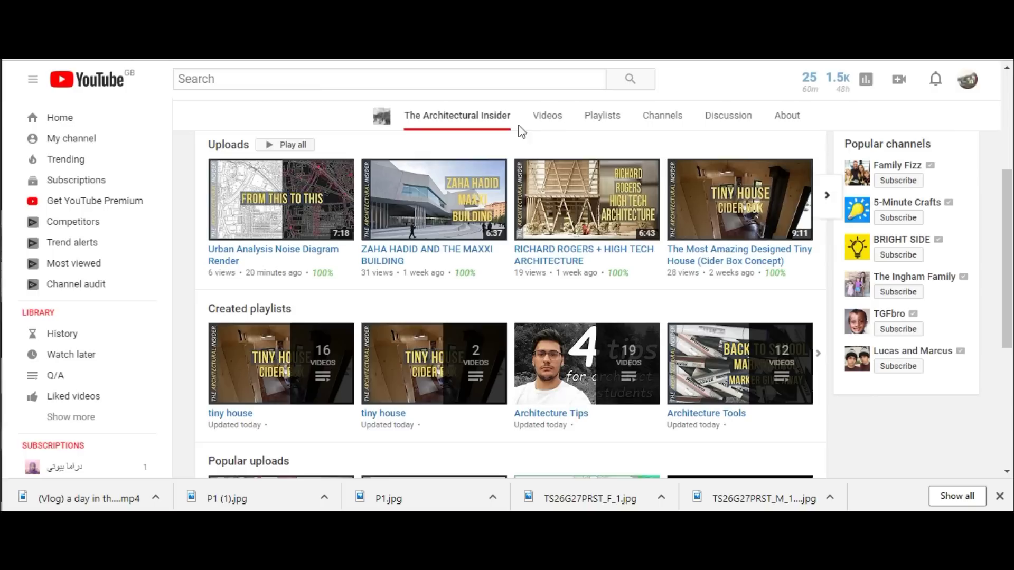
left_click(546, 115)
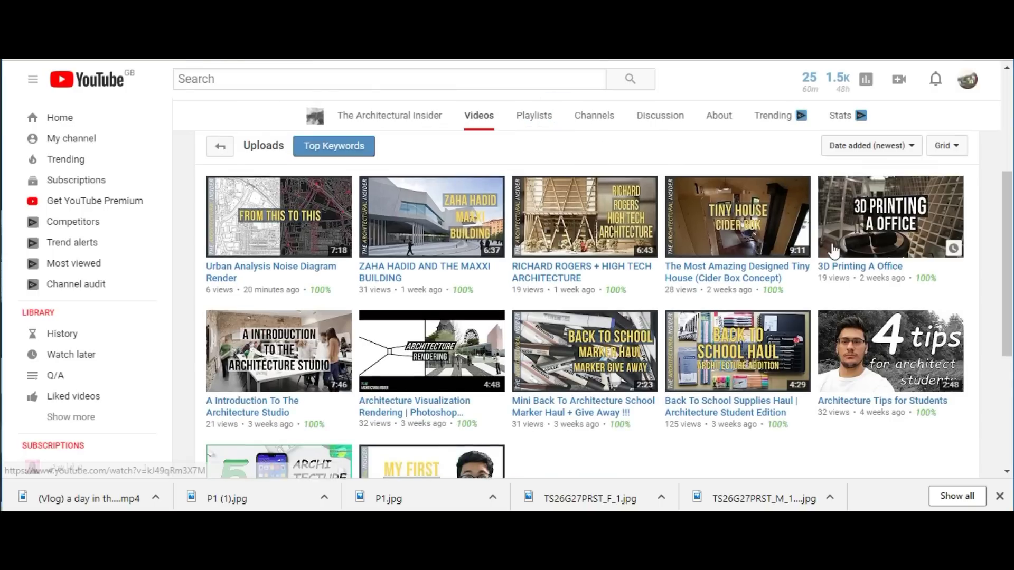
scroll(832, 247, "down", 2)
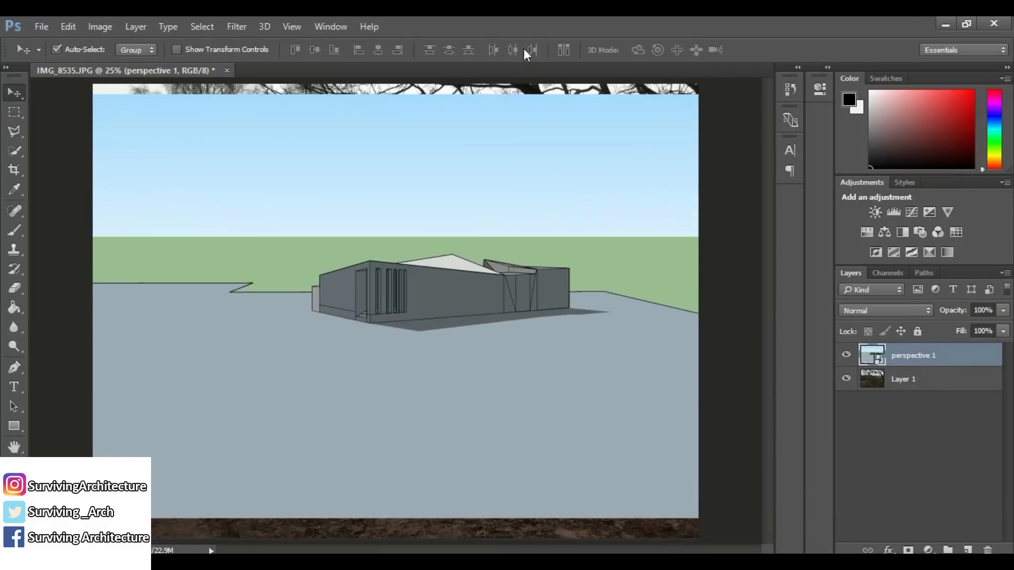
In Photoshop, remove the sky and ground around the building on the perspective 1 layer with the Magic Eraser.
key("ctrl+plus")
key("ctrl+plus")
left_click(19, 130)
left_click(14, 288)
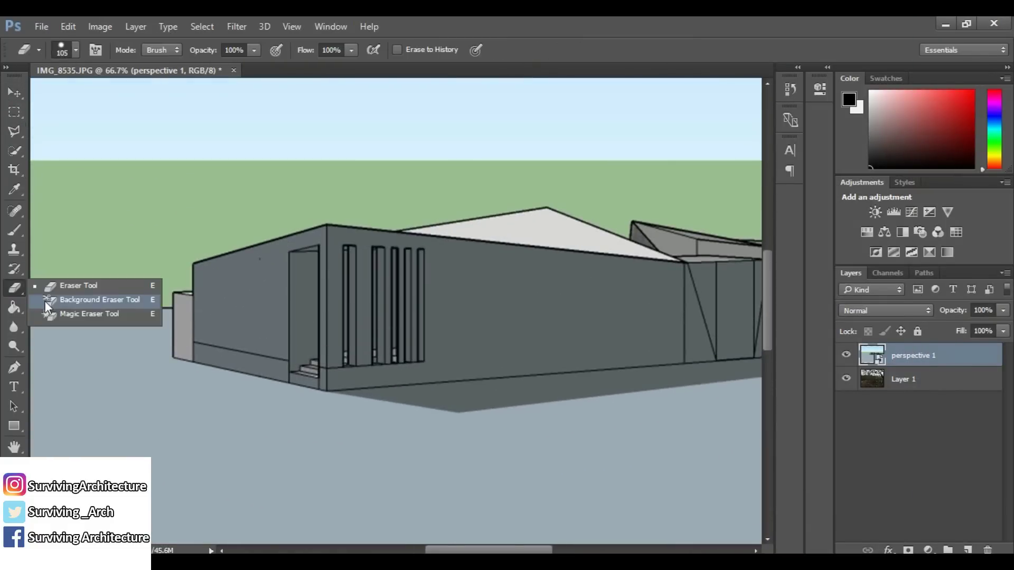
left_click(50, 314)
left_click(453, 245)
left_click(185, 140)
key("ctrl+0")
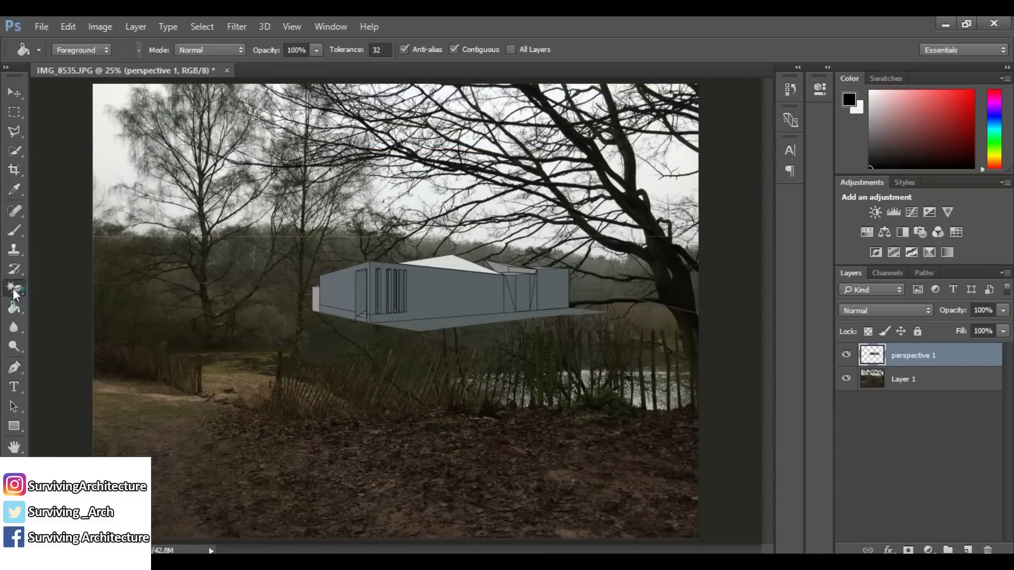
key("e")
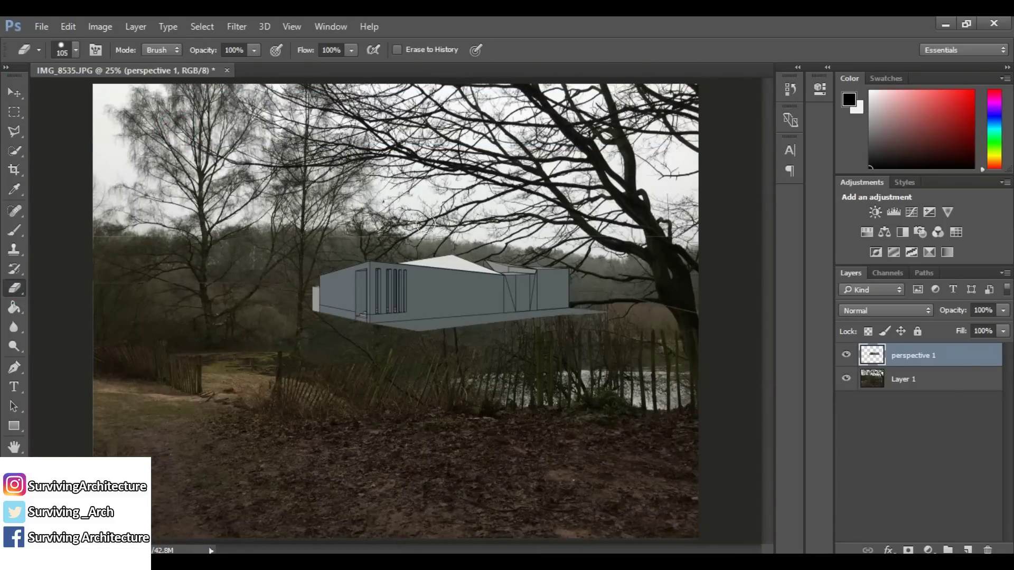
left_click(11, 92)
key("ctrl+t")
key("ctrl+minus")
left_click(673, 49)
Cut the building out with a rectangular selection, delete the leftover perspective layer and paste the building onto a new layer.
left_click(14, 111)
mouse_move(330, 263)
left_mouse_down()
mouse_move(511, 343)
mouse_move(544, 339)
mouse_move(635, 371)
left_mouse_up()
key("ctrl+x")
key("Delete")
key("ctrl+v")
Enlarge the pasted building with Free Transform and place it on the ground across most of the photo's width.
key("ctrl+t")
left_click_drag(440, 337, 506, 367)
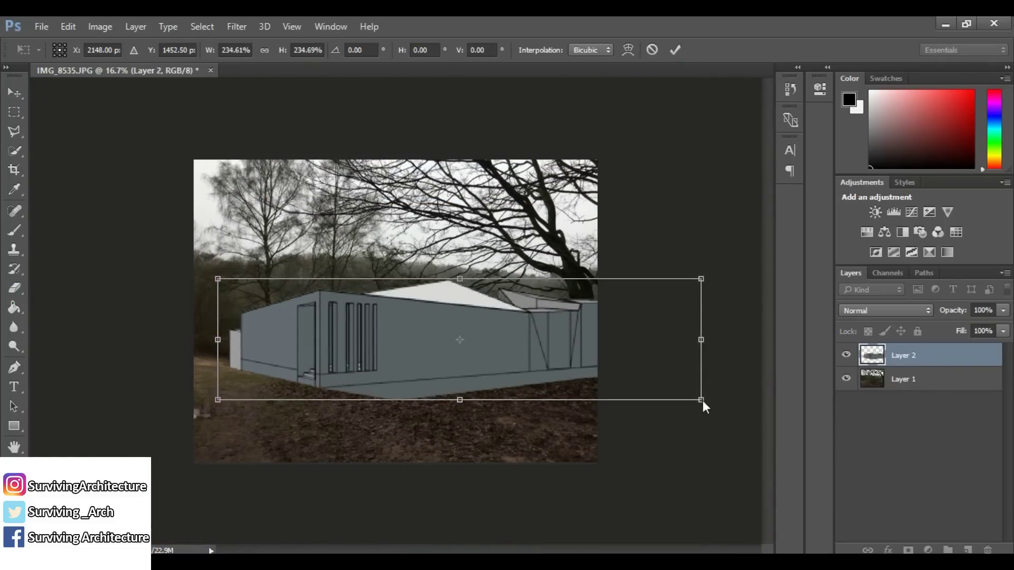
left_click_drag(700, 279, 612, 303)
left_click(675, 50)
left_click(15, 92)
mouse_move(457, 376)
left_mouse_down()
mouse_move(453, 356)
mouse_move(457, 372)
left_mouse_up()
Erase the building's ground shadow with the Magic Eraser at tolerance 32 and reposition the building in the photo.
key("e")
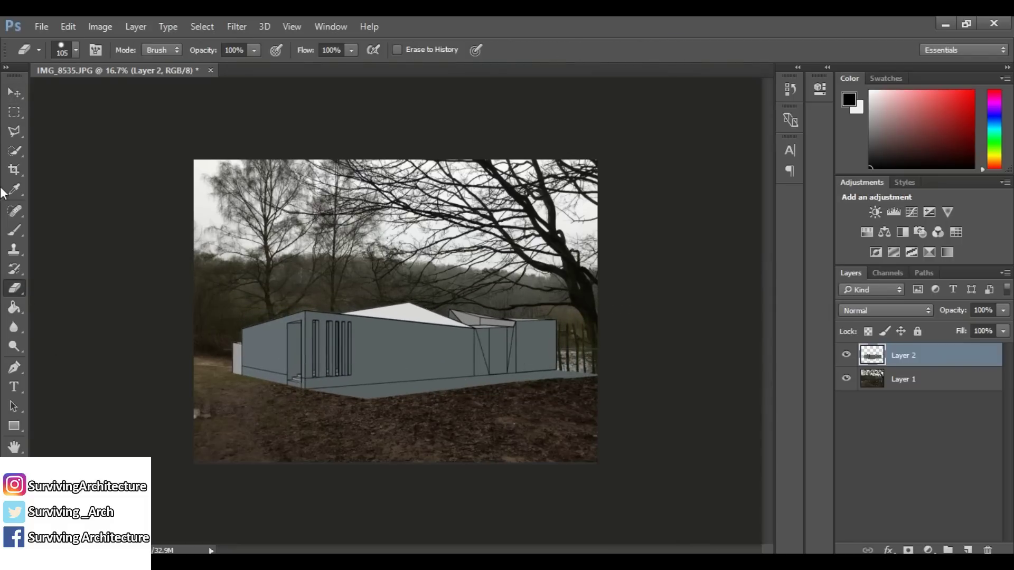
key("v")
key("ctrl+plus")
left_click(18, 287)
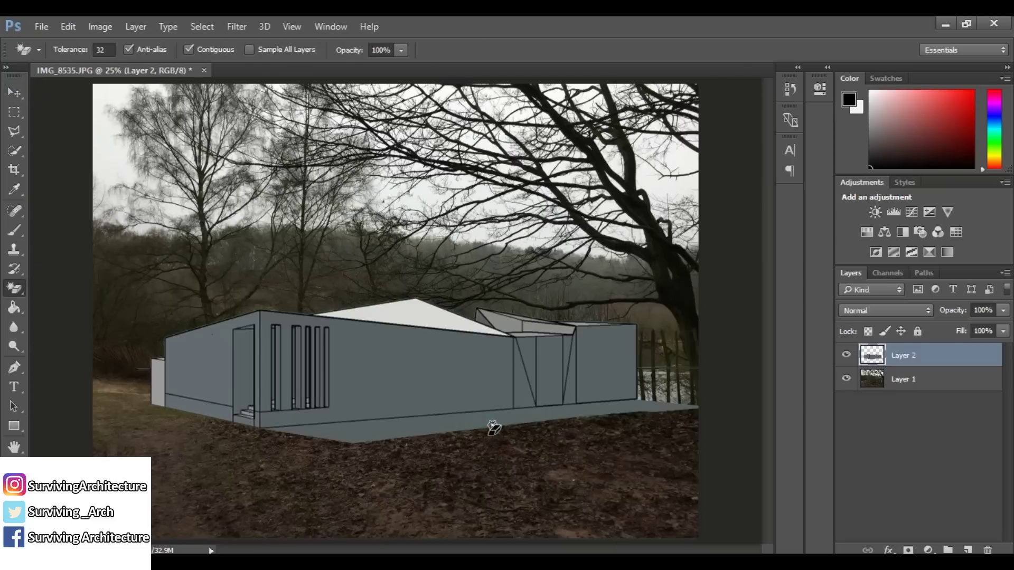
left_click(492, 423)
key("v")
left_click_drag(332, 380, 331, 400)
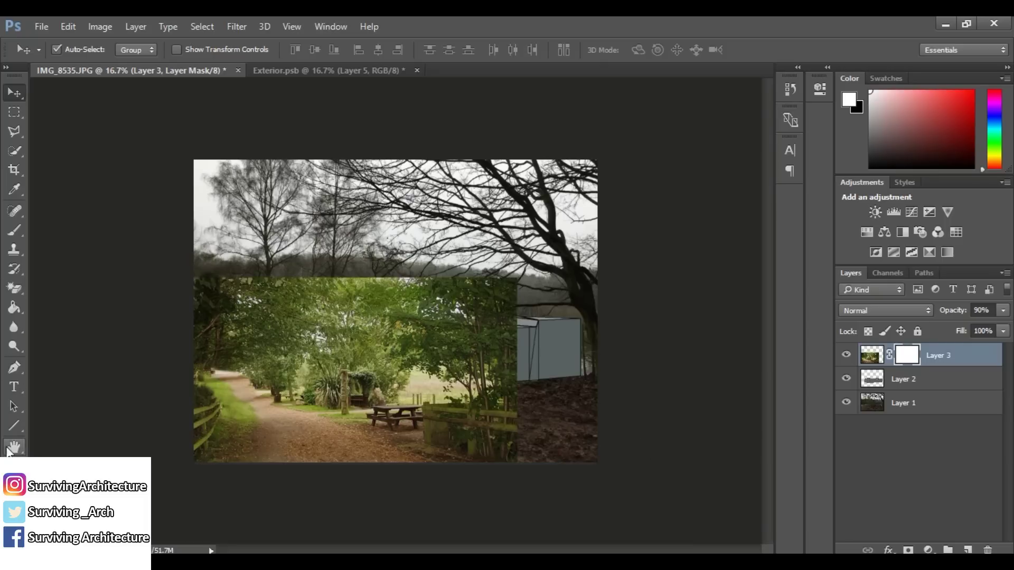
Hide the path photo on Layer 3 by painting its mask black with a soft 421 px brush.
left_click(14, 230)
key("x")
right_click(343, 321)
left_click_drag(489, 360, 495, 359)
mouse_move(509, 295)
left_mouse_down()
mouse_move(99, 288)
mouse_move(591, 455)
mouse_move(150, 398)
left_mouse_up()
key("ctrl+plus")
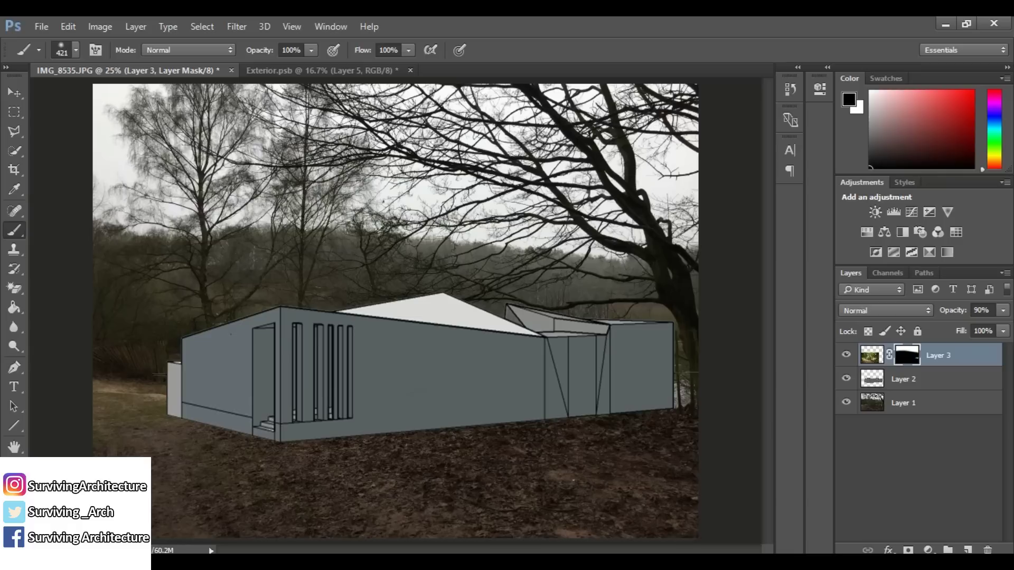
Reveal the gravel path in front of the building by painting the mask white, and enlarge the path layer.
key("x")
mouse_move(244, 428)
left_mouse_down()
mouse_move(176, 464)
mouse_move(208, 429)
mouse_move(232, 495)
mouse_move(175, 465)
mouse_move(132, 417)
mouse_move(290, 471)
left_mouse_up()
left_click(14, 92)
key("ctrl+minus")
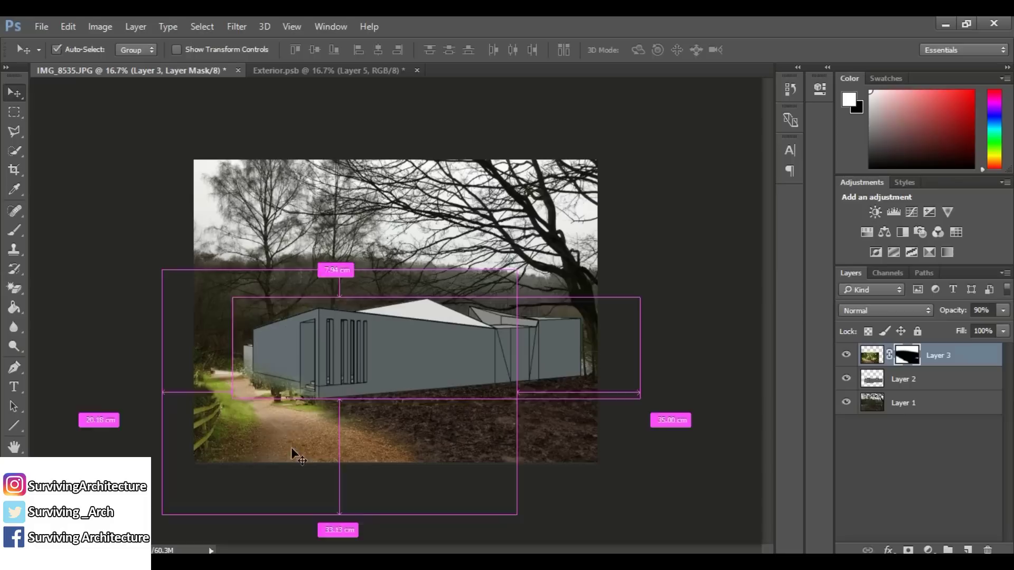
key("ctrl+t")
left_click_drag(515, 269, 539, 253)
key("Return")
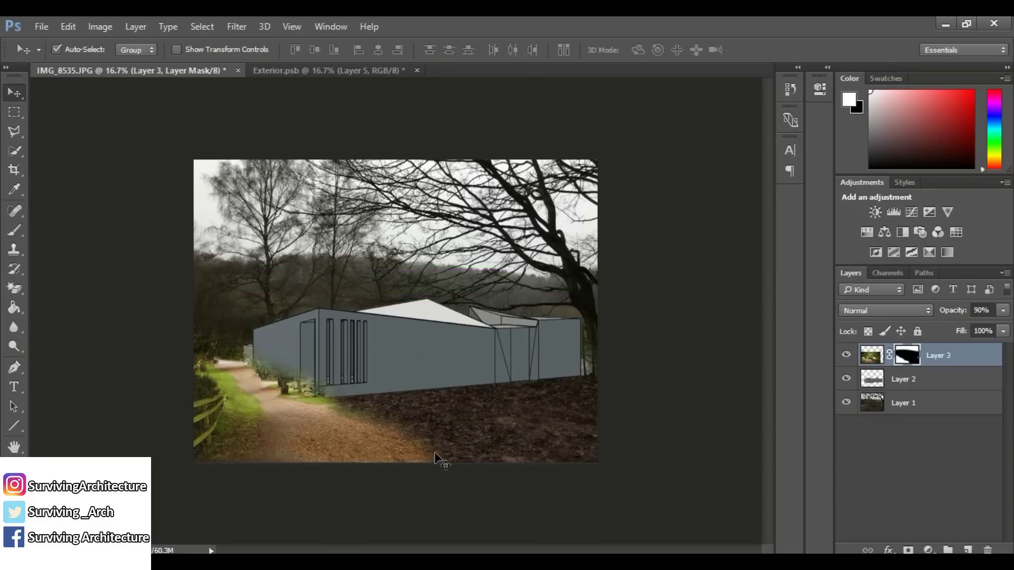
Hide the path layer and outline the building's entrance end along its base with the Polygonal Lasso.
key("ctrl+plus")
left_click(14, 131)
left_click(845, 355)
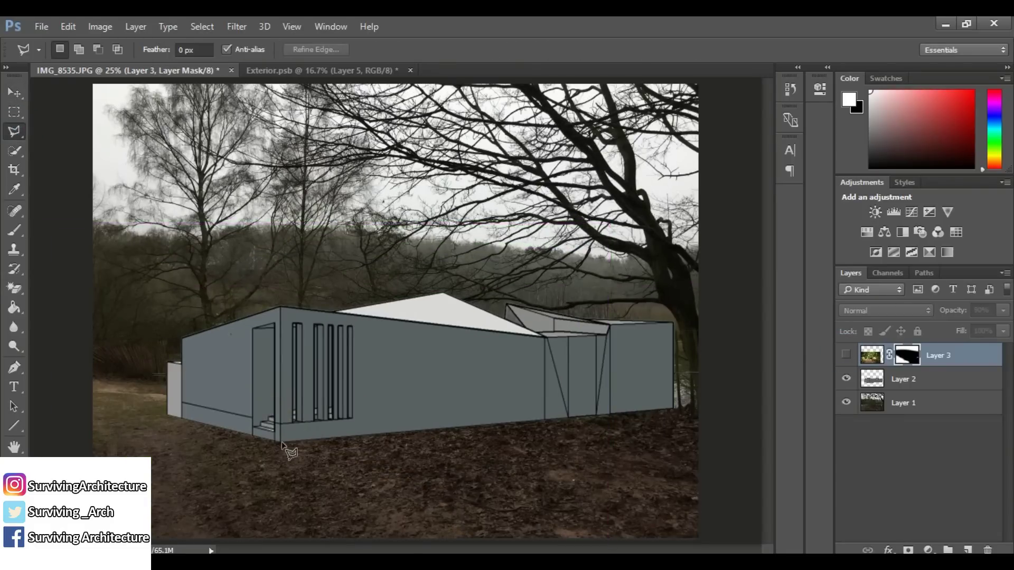
left_click(280, 444)
left_click(167, 362)
left_click(258, 329)
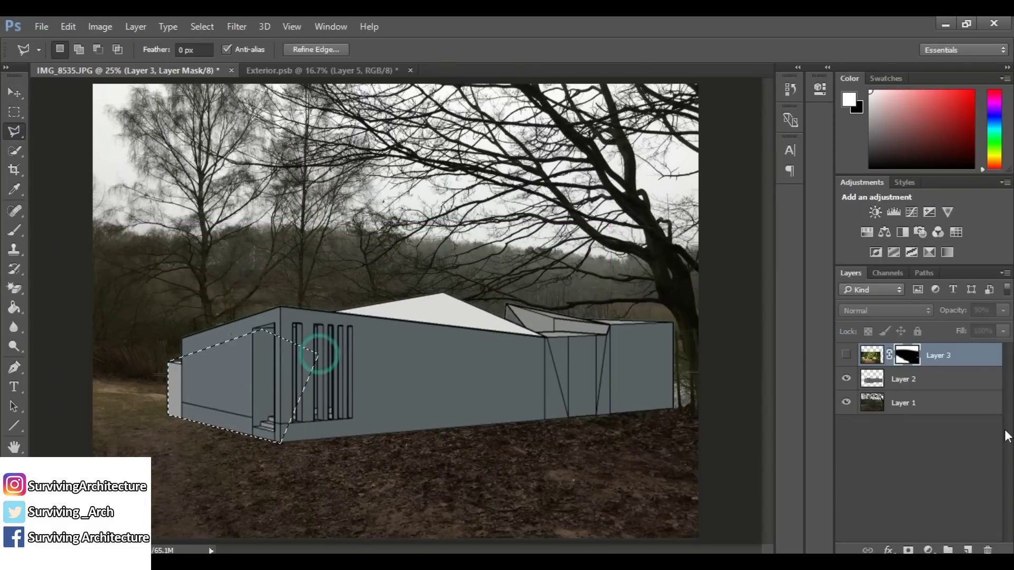
double_click(318, 355)
Show the path layer again and paint its mask black inside the selection to clear the foliage from the building.
key("b")
left_click(846, 354)
left_click_drag(311, 385, 200, 391)
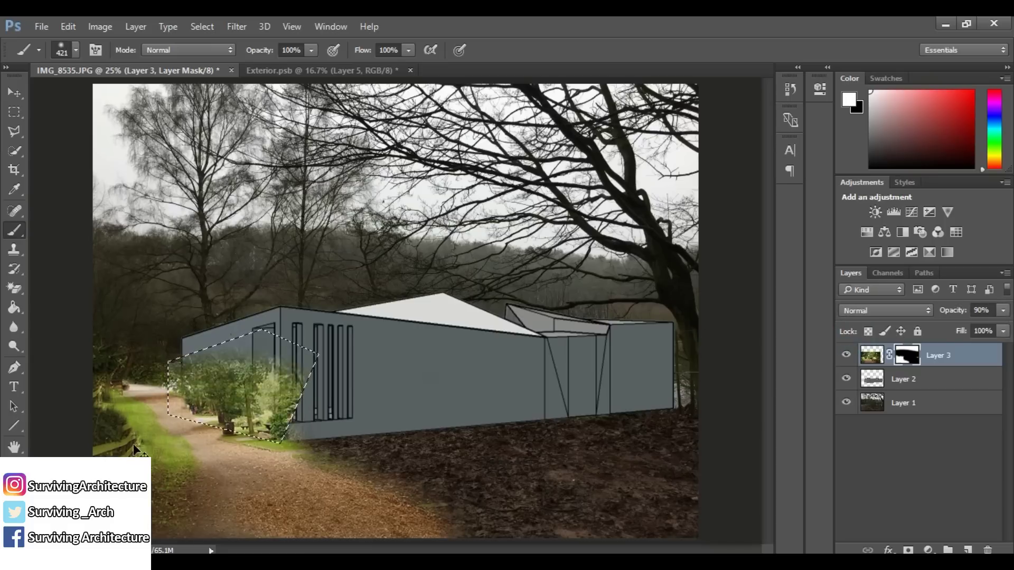
key("x")
left_click_drag(296, 416, 133, 362)
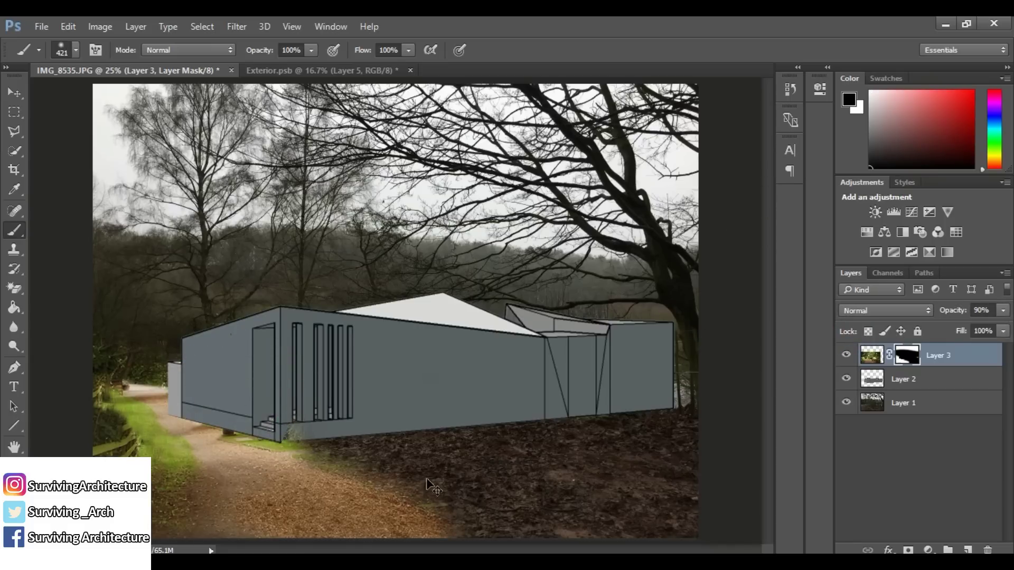
Clone gravel over the leftover grass along the building's base and front corner on the path layer's image.
key("ctrl+plus")
key("s")
left_click(871, 355)
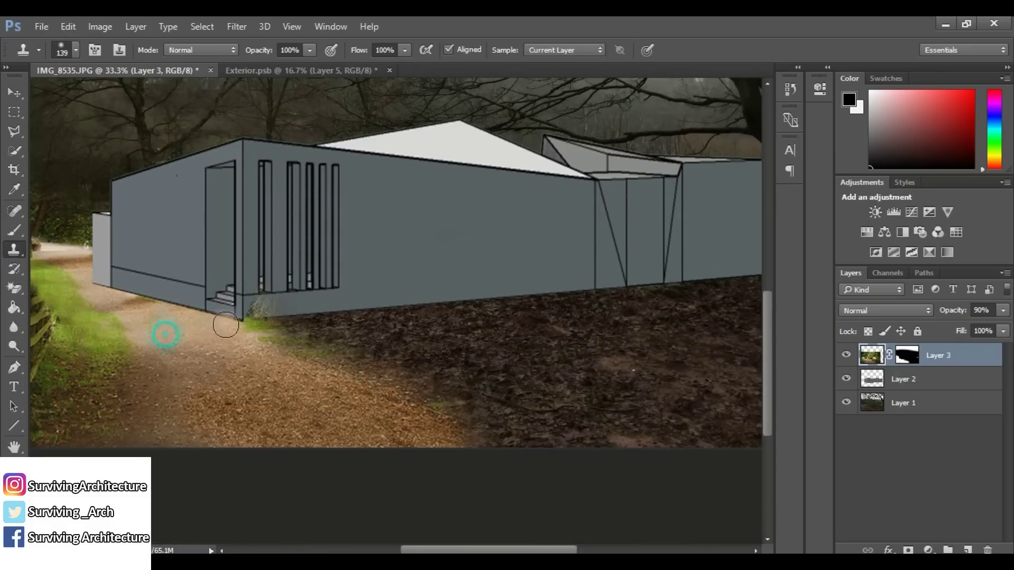
left_click(229, 367, "alt")
left_click_drag(226, 324, 271, 333)
left_click(278, 389, "alt")
left_click(163, 318, "alt")
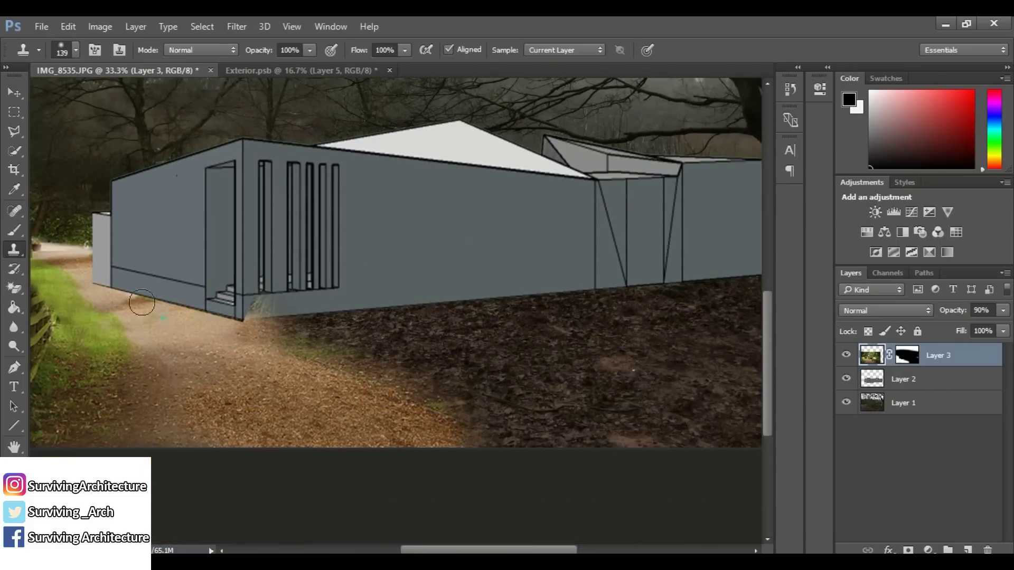
Choose the 134 px grass brush, enlarge it to 328 px and target the path layer's mask.
left_click_drag(574, 552, 553, 552)
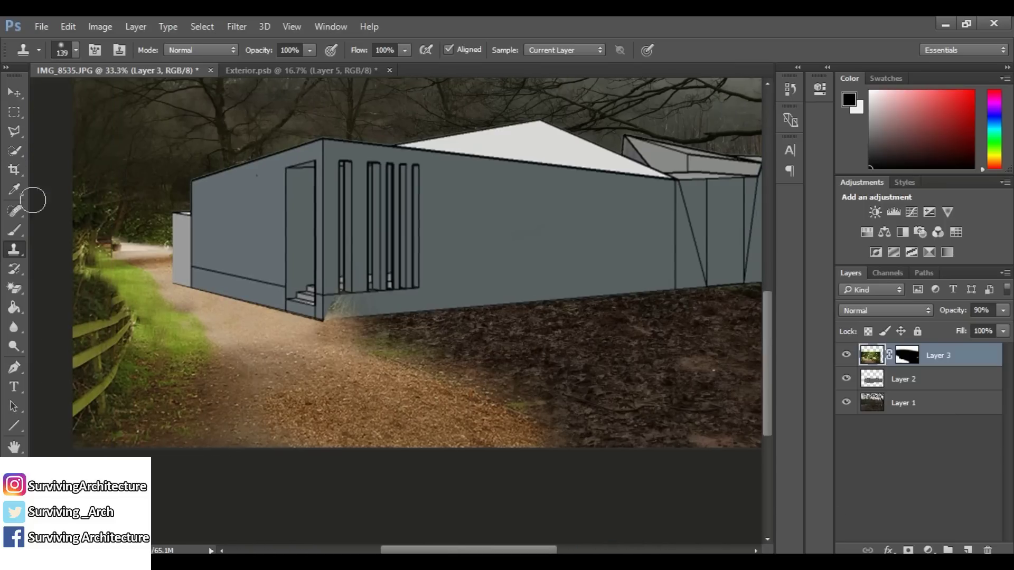
left_click(15, 230)
right_click(697, 329)
scroll(807, 464, "down", 1)
left_click_drag(864, 468, 861, 538)
left_click(836, 465)
right_click(453, 346)
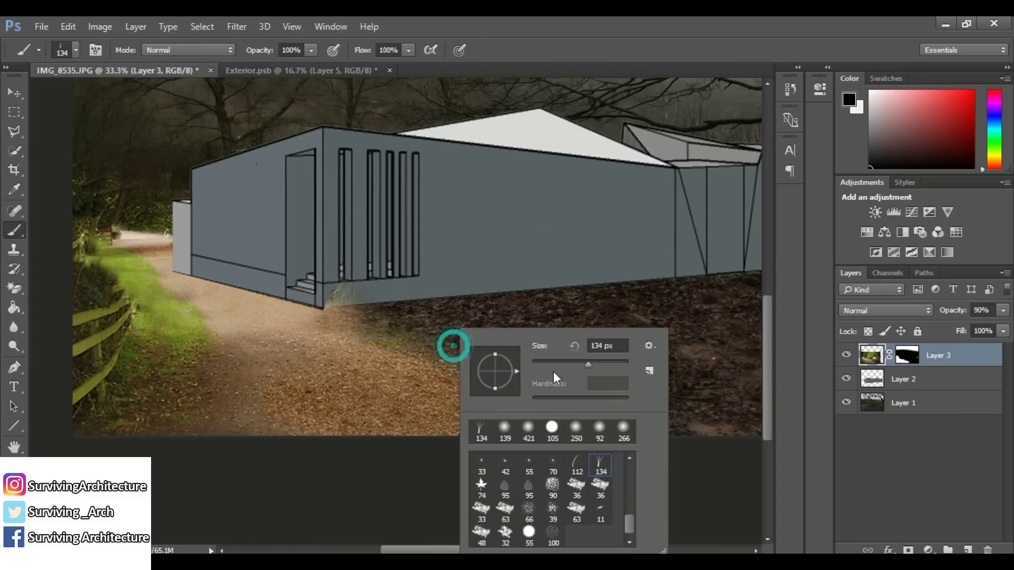
left_click(907, 358)
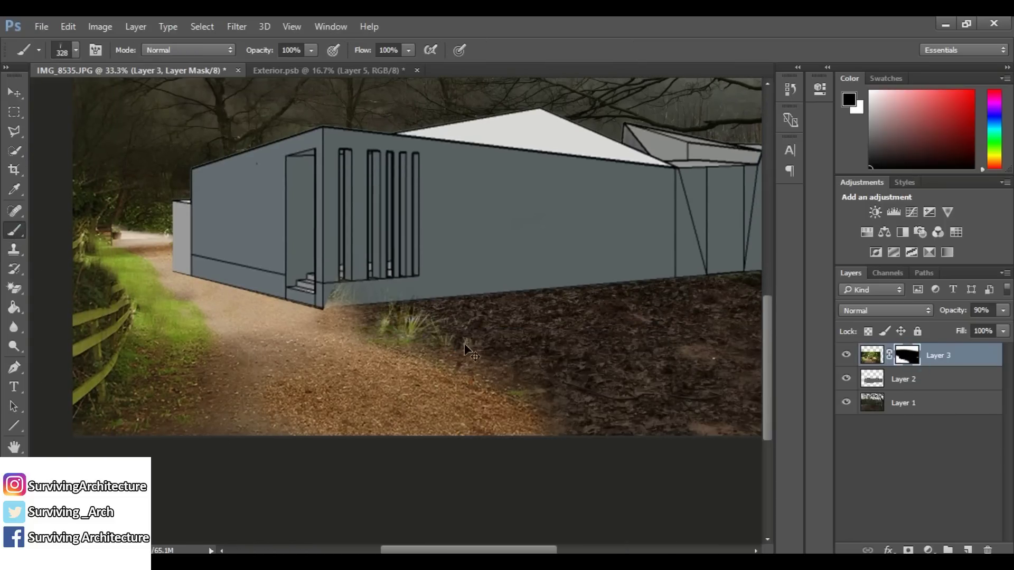
Enable Shape Dynamics and Scattering for the grass brush and turn off Smoothing.
left_click(100, 48)
left_click(515, 342)
left_click(515, 194)
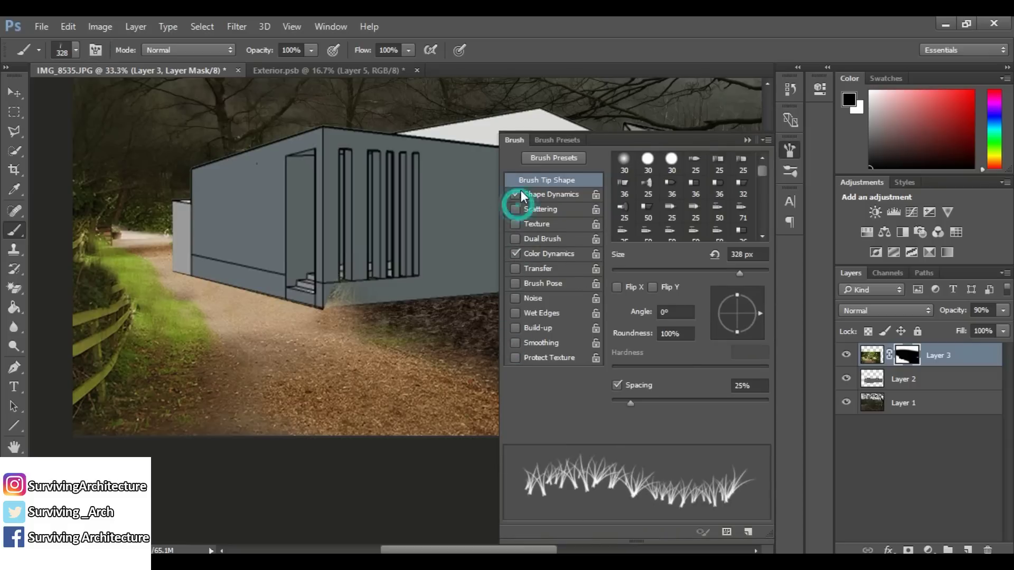
left_click(515, 194)
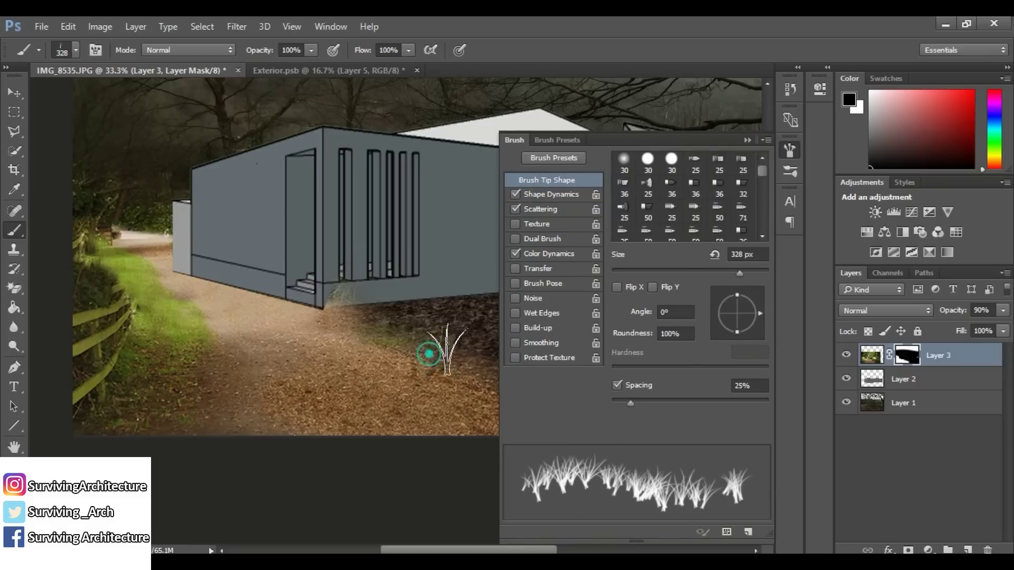
left_click(789, 150)
Try painting the path layer's mask with the grass brush at 18 px and 105 px, and undo the strokes.
right_click(211, 296)
left_click(293, 333)
left_click(455, 380)
key("x")
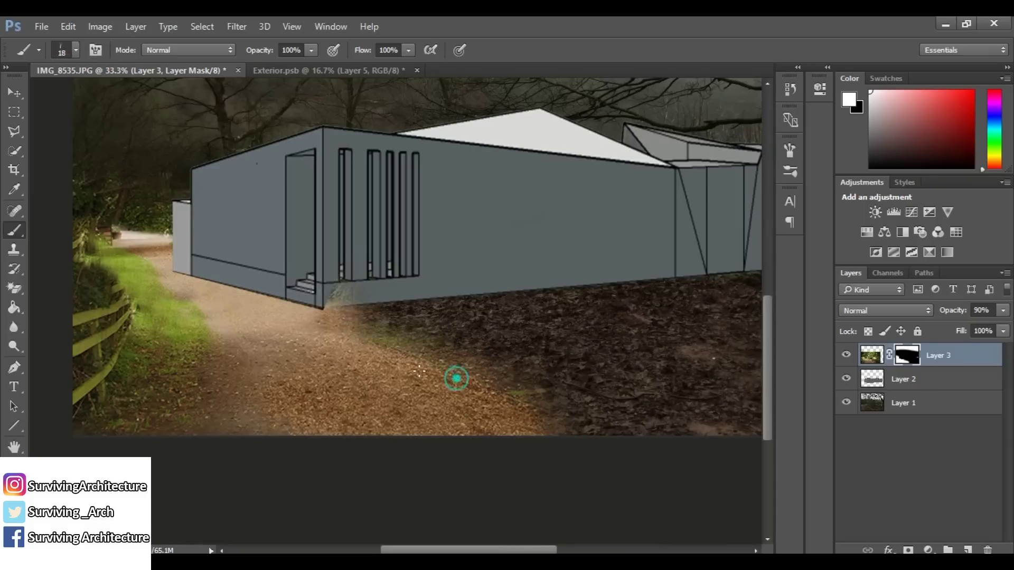
right_click(465, 379)
left_click(588, 365)
mouse_move(438, 359)
left_mouse_down()
mouse_move(380, 340)
mouse_move(443, 403)
left_mouse_up()
key("ctrl+alt+z")
key("ctrl+alt+z")
key("ctrl+alt+z")
Turn off Color Dynamics and paint white grass strokes on the mask along the path's edge with a 266 px brush.
left_click(95, 50)
left_click(513, 254)
left_click(450, 351)
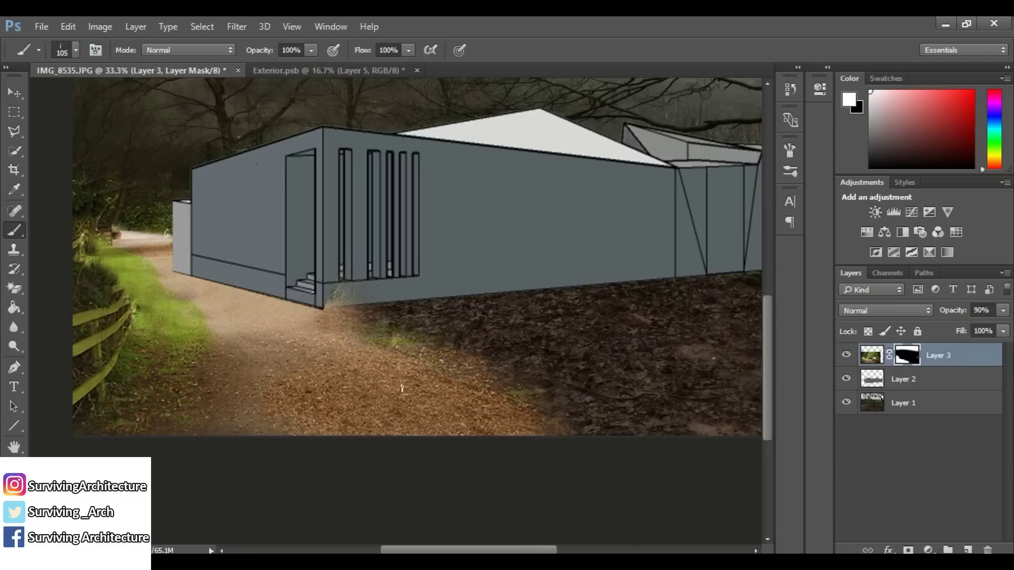
right_click(403, 388)
left_click(555, 364)
left_click(329, 380)
left_click_drag(431, 369, 324, 322)
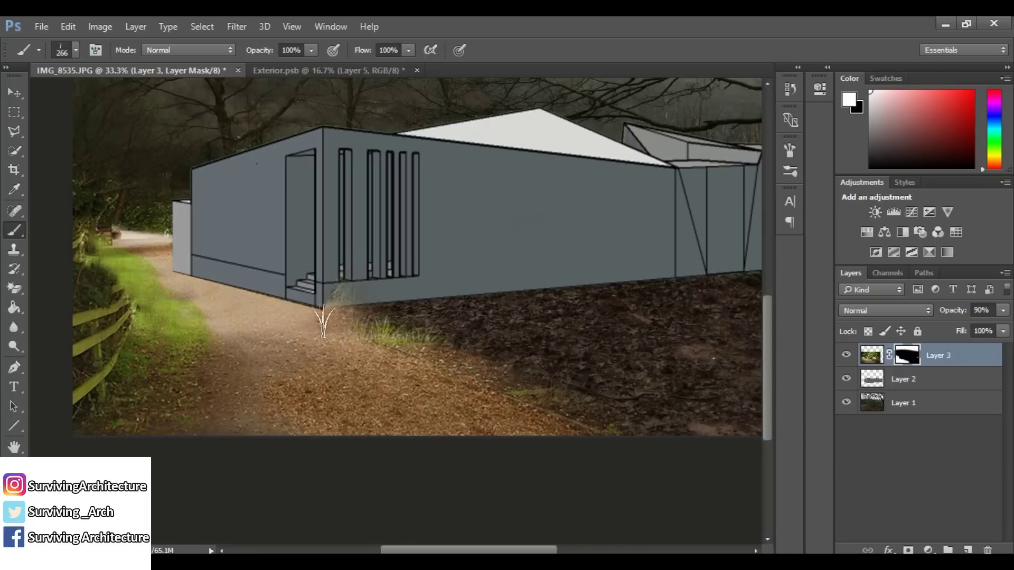
Blend the path's edge and the building's corner on the mask with the grass brush at 170 px and 41% opacity.
left_click(96, 50)
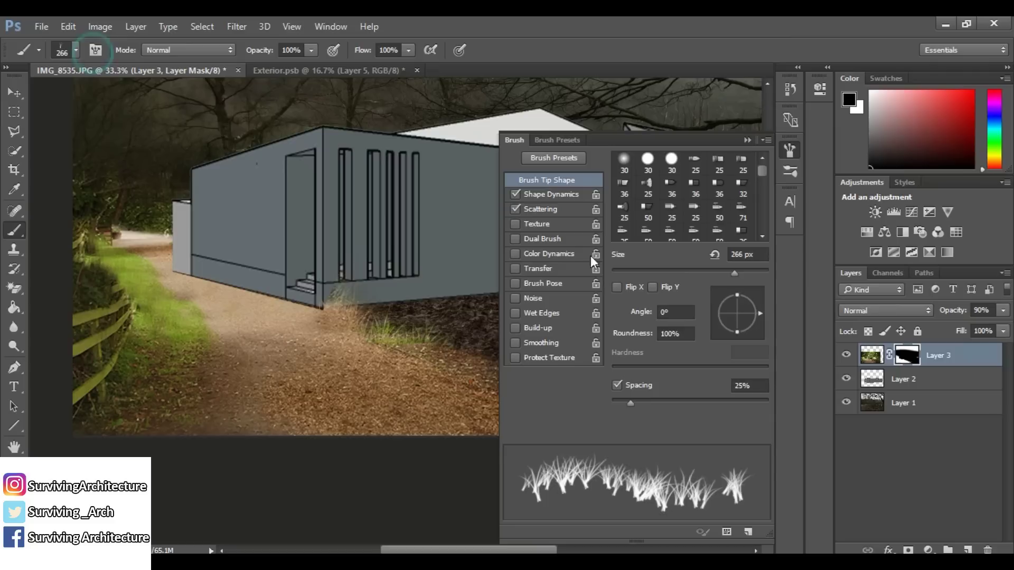
left_click(752, 130)
right_click(432, 327)
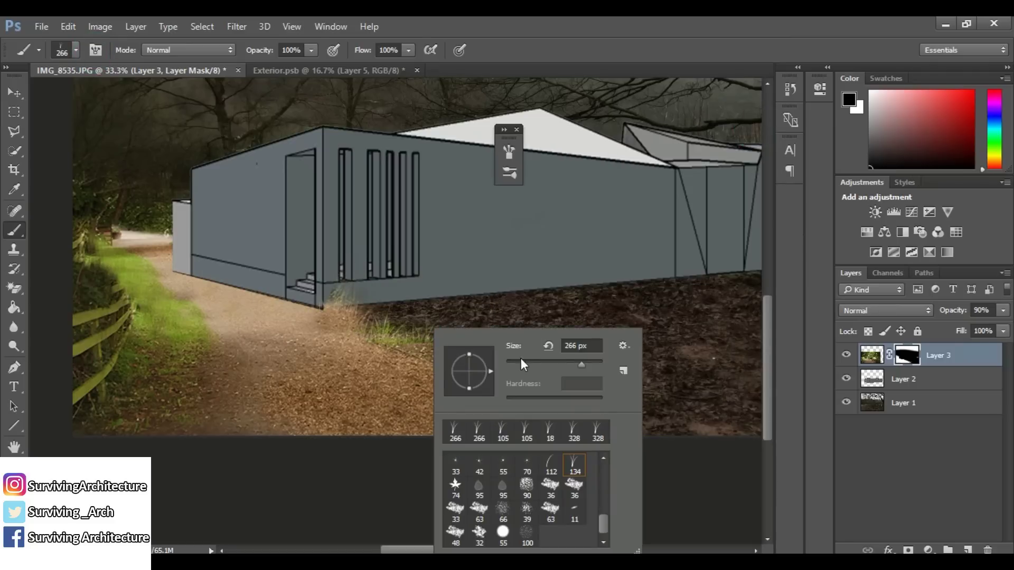
left_click(312, 50)
left_click(267, 73)
right_click(400, 328)
left_click(537, 363)
mouse_move(345, 299)
left_mouse_down()
mouse_move(355, 284)
mouse_move(414, 340)
left_mouse_up()
mouse_move(315, 363)
left_mouse_down()
mouse_move(456, 388)
mouse_move(278, 339)
mouse_move(504, 408)
left_mouse_up()
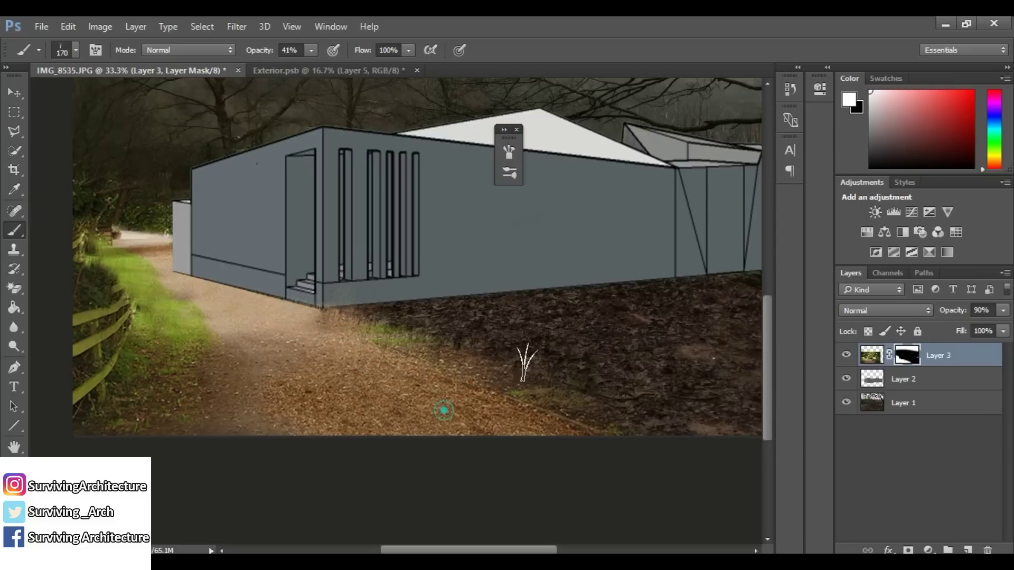
left_click(567, 381)
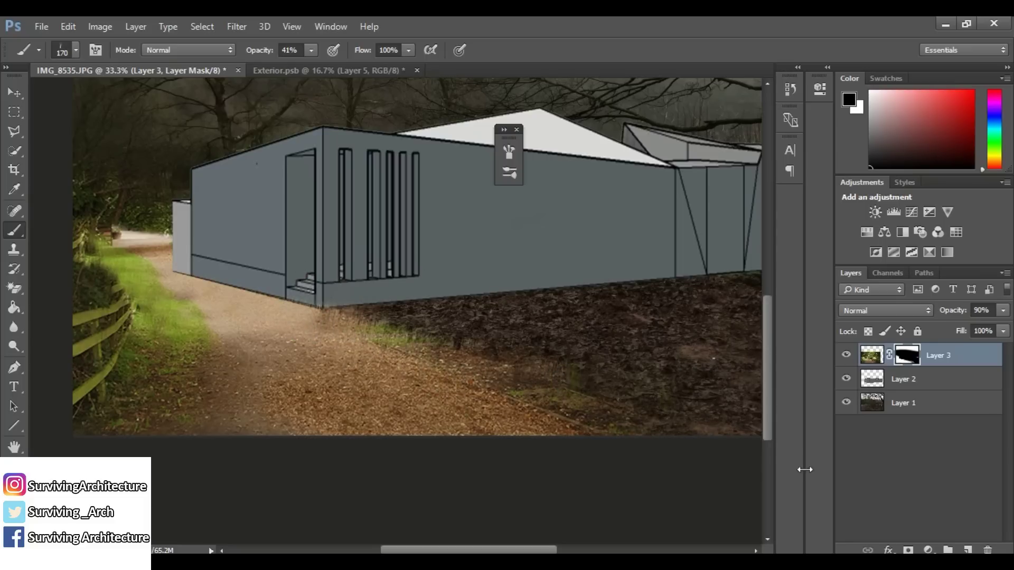
key("ctrl+minus")
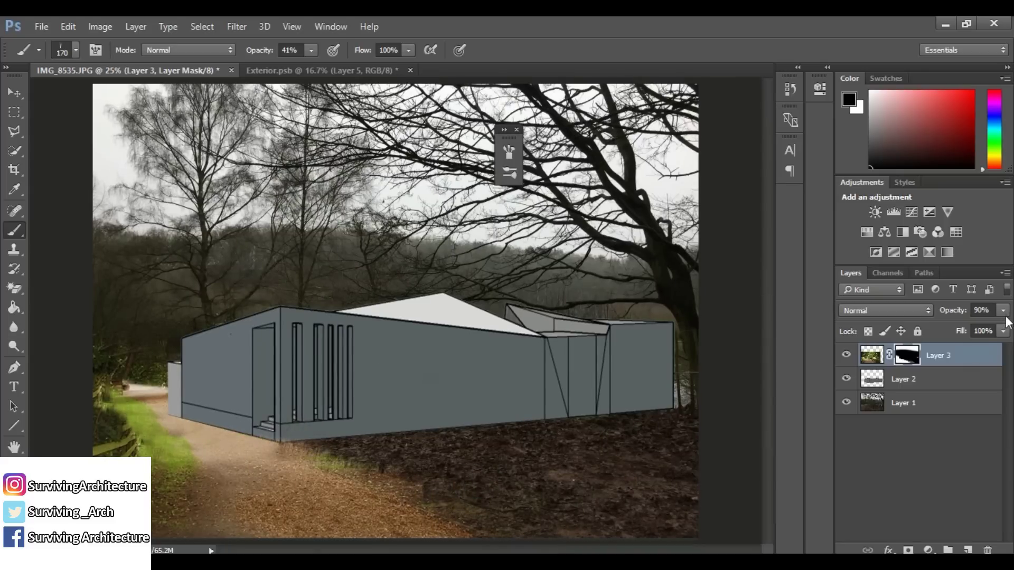
Set the path layer's opacity to 68% and fade its outer areas on the mask with a 1163 px soft round brush at 0% hardness.
left_click_drag(1005, 319, 983, 328)
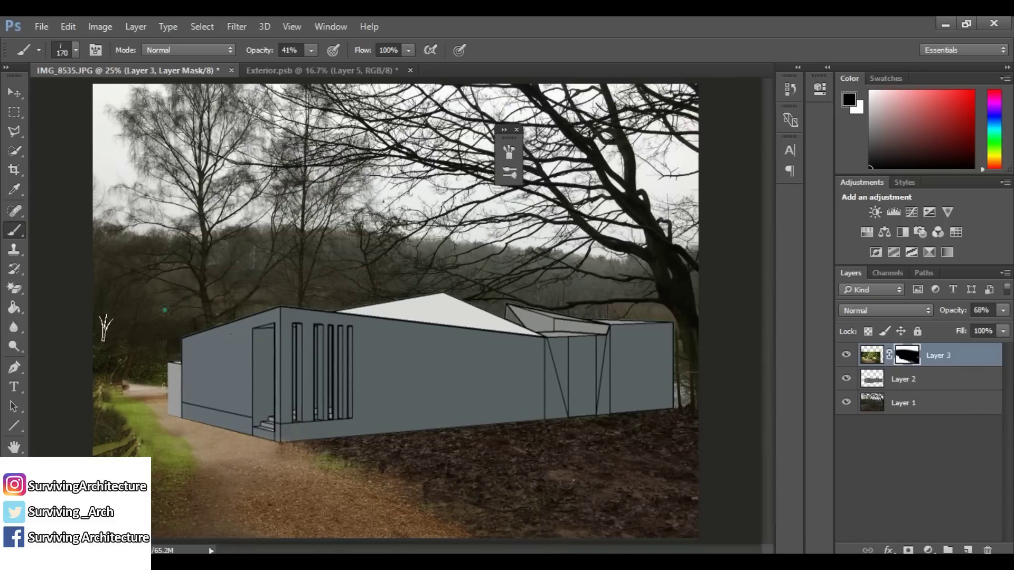
left_click(790, 88)
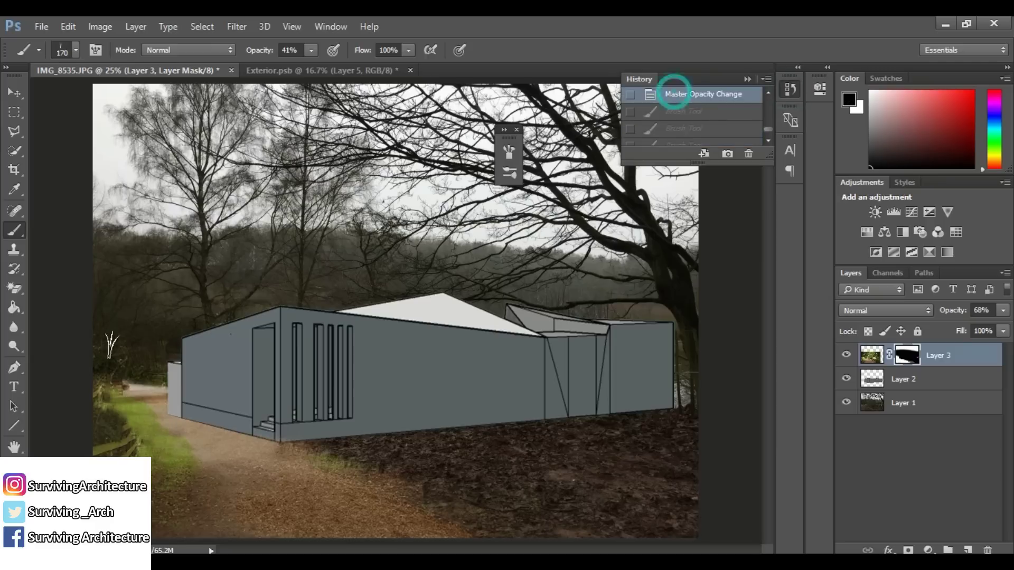
right_click(249, 294)
left_click(324, 501)
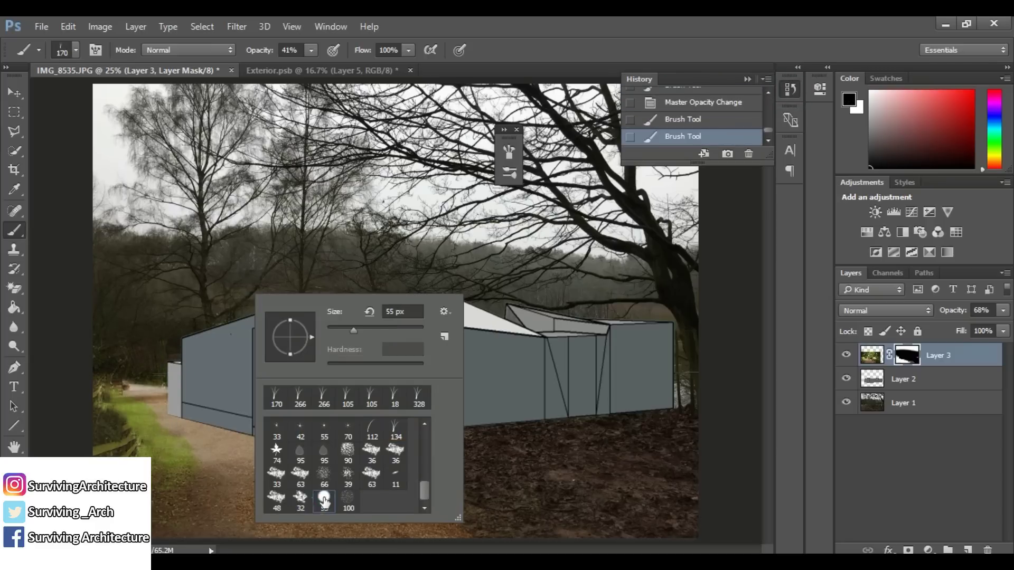
scroll(370, 465, "up", 8)
left_click(393, 432)
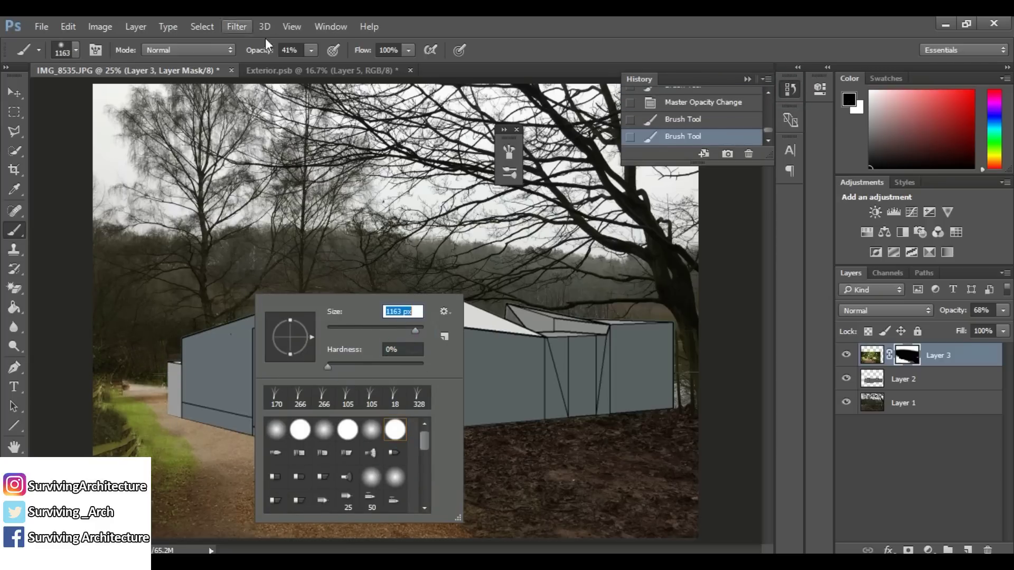
left_click(147, 319)
left_click(400, 393)
Add a Hue/Saturation adjustment clipped to the path layer and reduce its saturation.
left_click(20, 97)
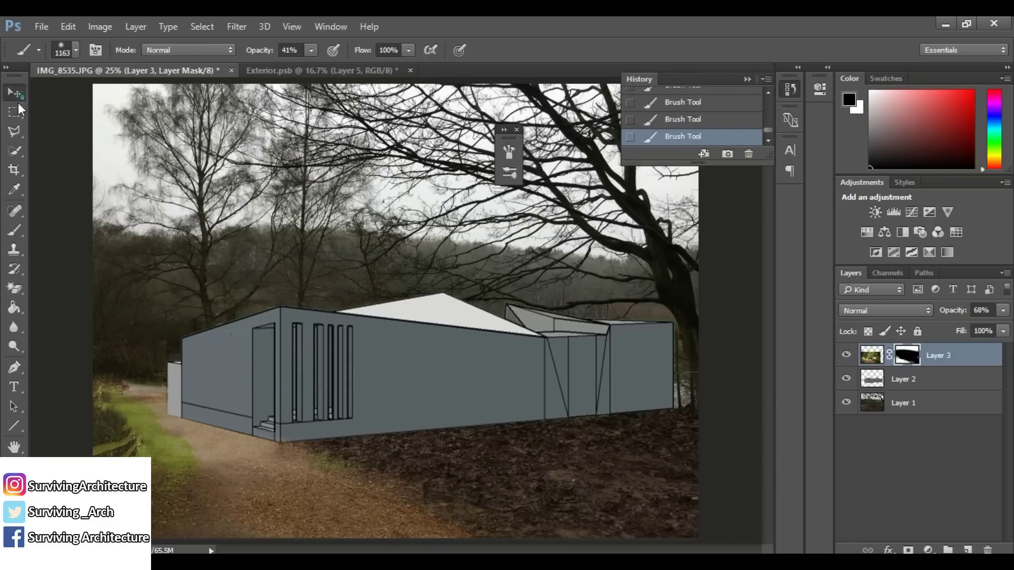
key("ctrl+minus")
left_click(927, 550)
left_click(939, 359)
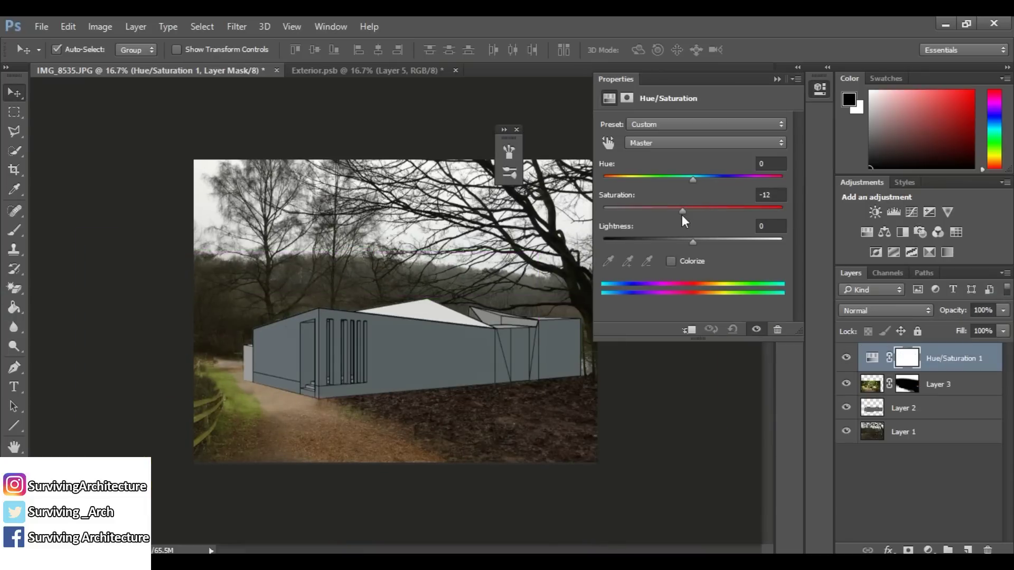
left_click(872, 365, "alt")
mouse_move(669, 210)
left_mouse_down()
mouse_move(706, 246)
mouse_move(673, 208)
left_mouse_up()
left_click(777, 79)
Set the path layer's opacity to 82% and the soft mask brush's size to 266 px.
left_click(944, 381)
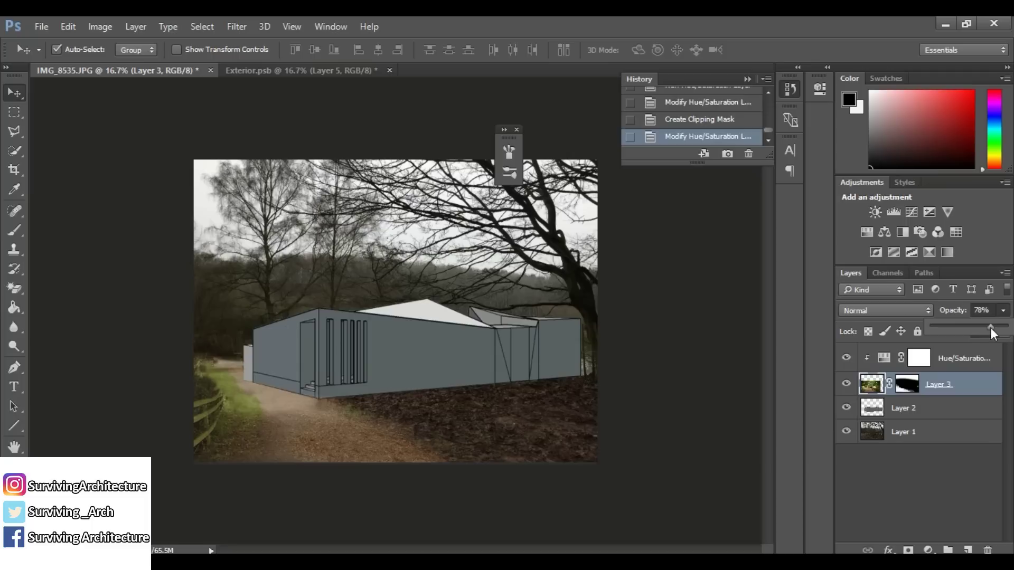
left_click_drag(990, 327, 993, 327)
double_click(884, 358)
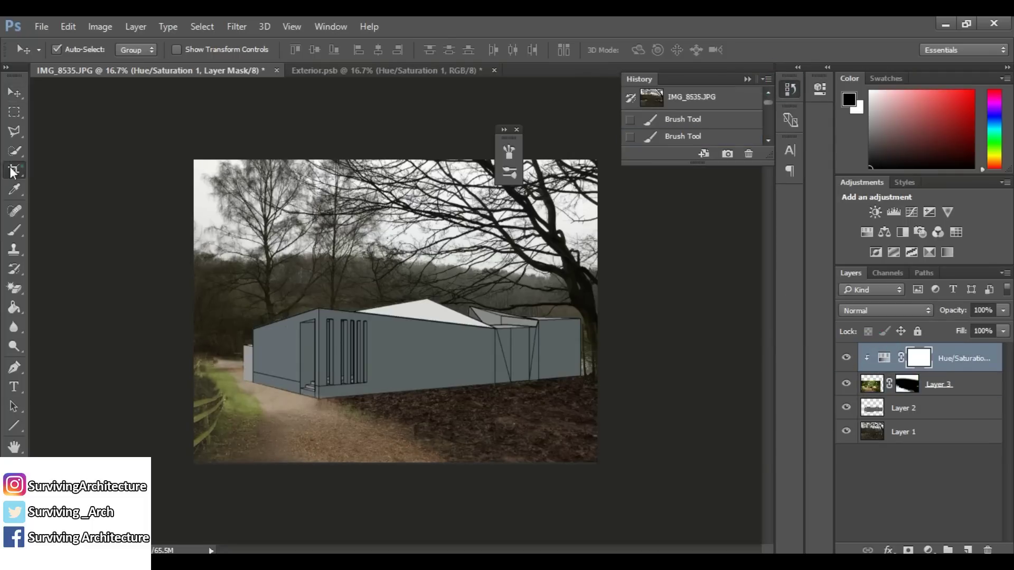
left_click(12, 169)
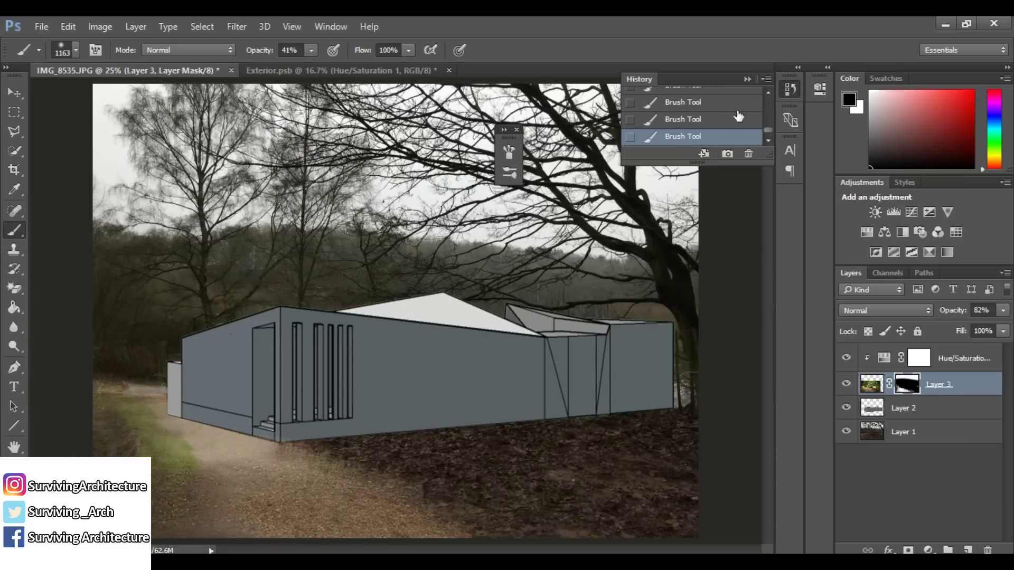
right_click(133, 328)
key("Return")
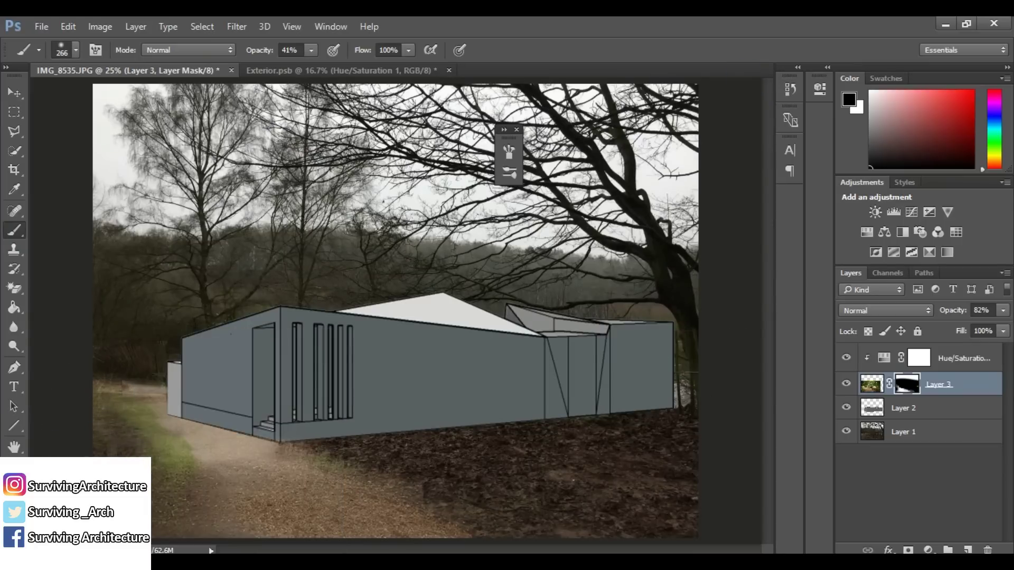
Place the falling autumn leaves image, scale it down and skew it to lie flat on the dark ground in front of the building.
right_click(425, 377)
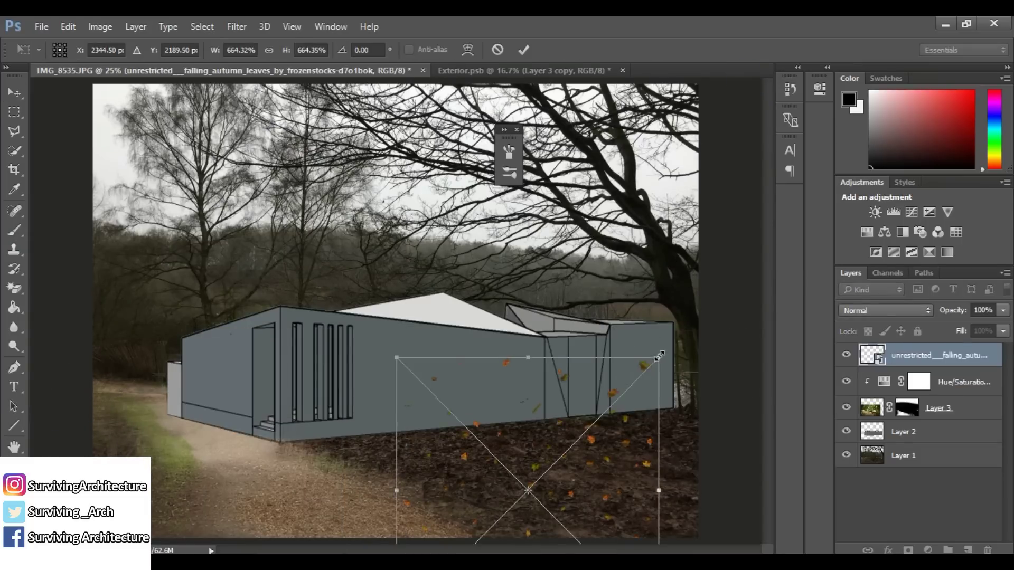
left_click_drag(535, 517, 618, 480)
key("ctrl+minus")
left_click_drag(501, 493, 554, 482)
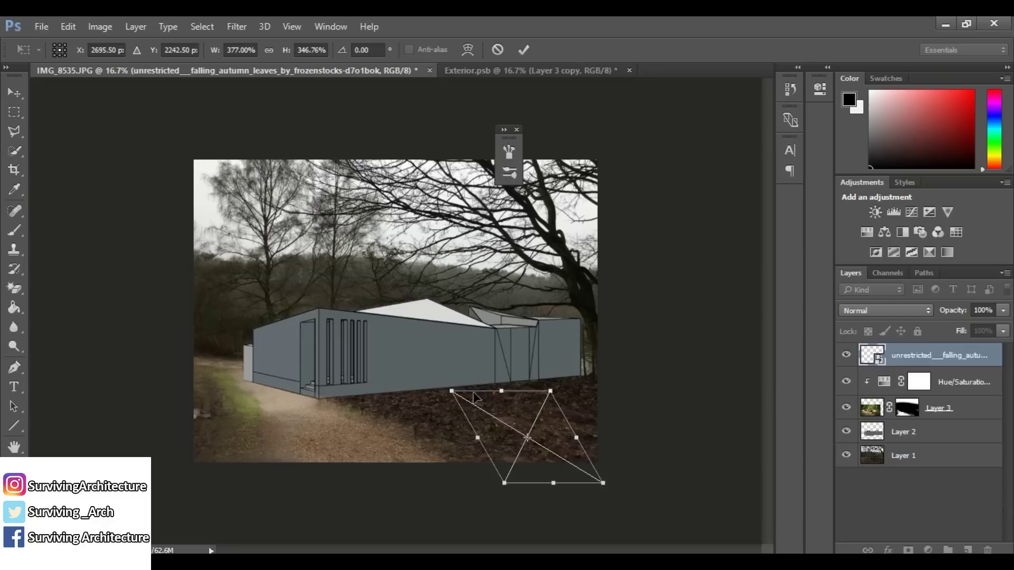
left_click_drag(501, 391, 465, 406)
left_click(524, 50)
Duplicate the leaves layer, shift the copy across the ground, and set its opacity to 84%.
key("ctrl+j")
left_click_drag(557, 164, 563, 206)
key("ctrl+z")
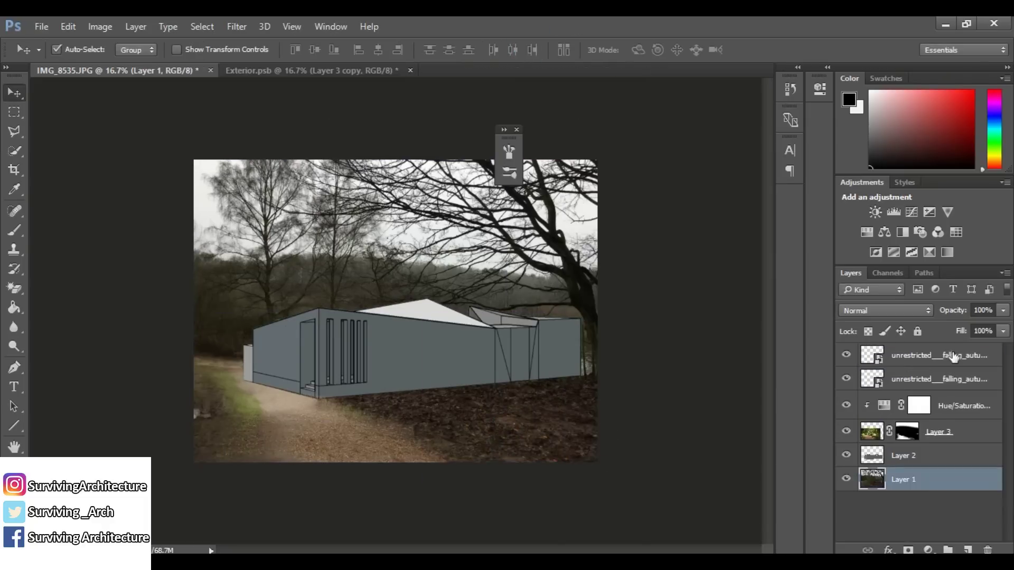
left_click(952, 355)
left_click_drag(644, 448, 598, 464)
left_click(1002, 310)
left_click_drag(1001, 332, 991, 332)
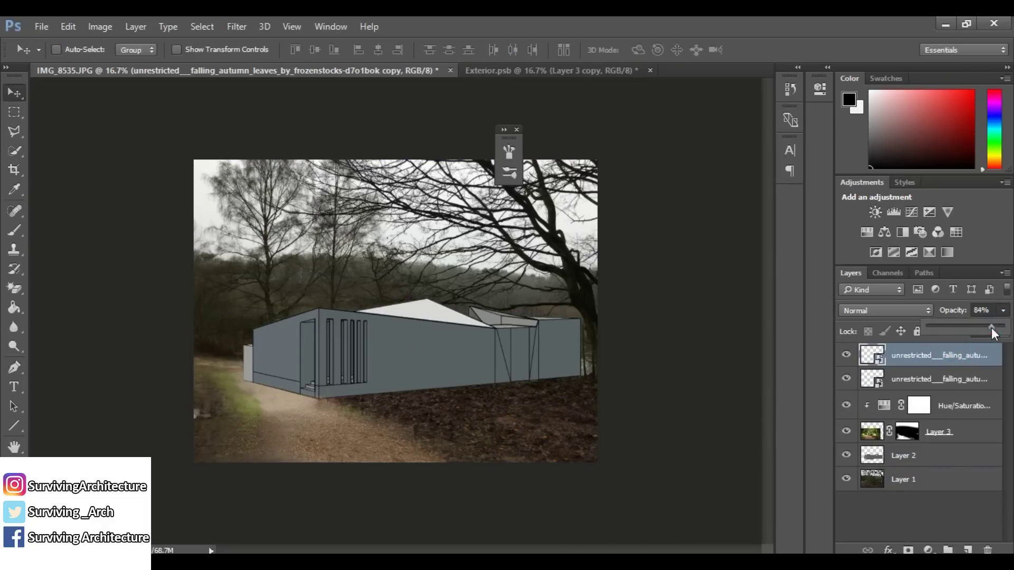
Merge the two autumn leaves layers into one.
left_click(950, 380, "shift")
right_click(950, 380)
left_click(701, 343)
right_click(946, 380)
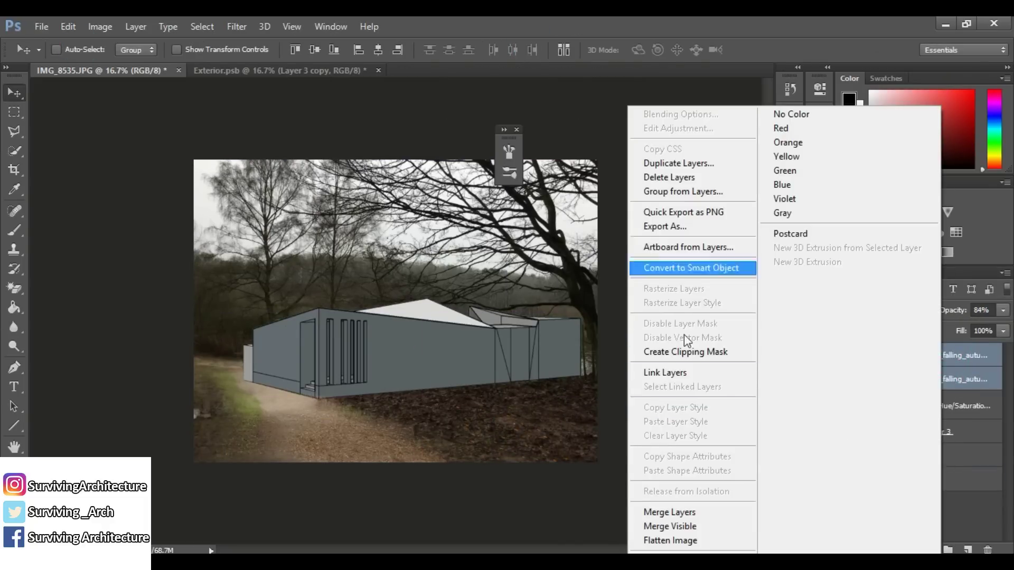
left_click(692, 513)
Duplicate the merged leaves layer several times and spread the copies toward the path and the grass verge.
key("ctrl+plus")
key("ctrl+j")
left_click_drag(596, 473, 159, 420)
key("ctrl+j")
key("ctrl+j")
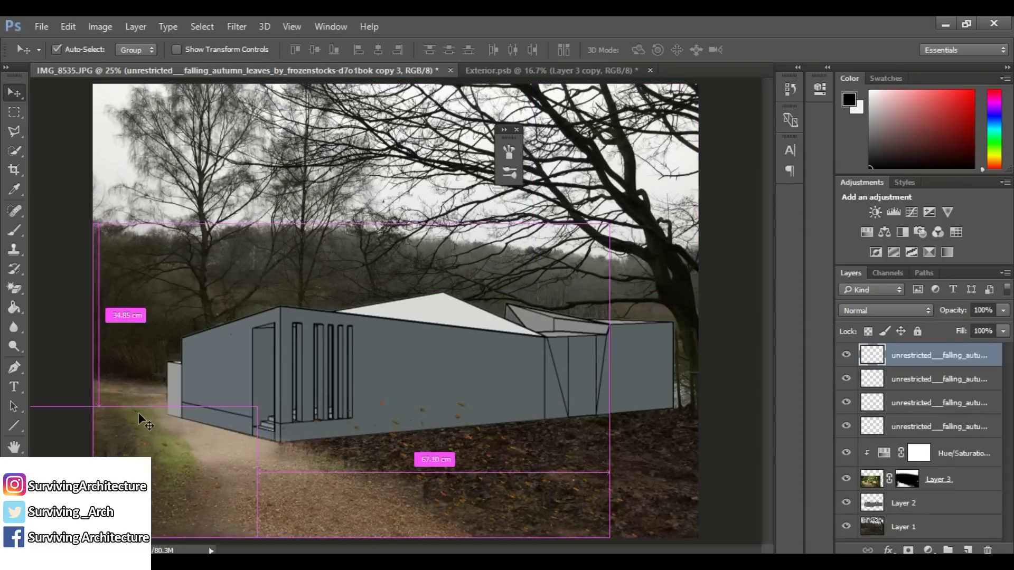
Scale down the top leaves copy and position it over the grass beside the path.
key("ctrl+t")
left_click_drag(264, 546, 212, 515)
left_click_drag(139, 469, 128, 489)
key("Return")
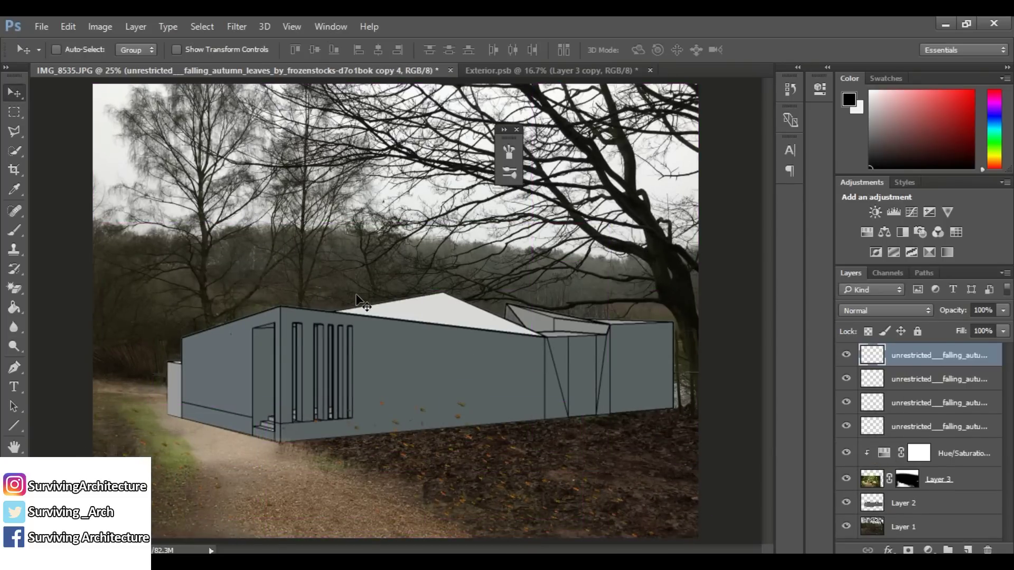
Merge all four leaves layers into a single layer.
left_click(944, 426, "shift")
right_click(936, 429)
left_click(666, 512)
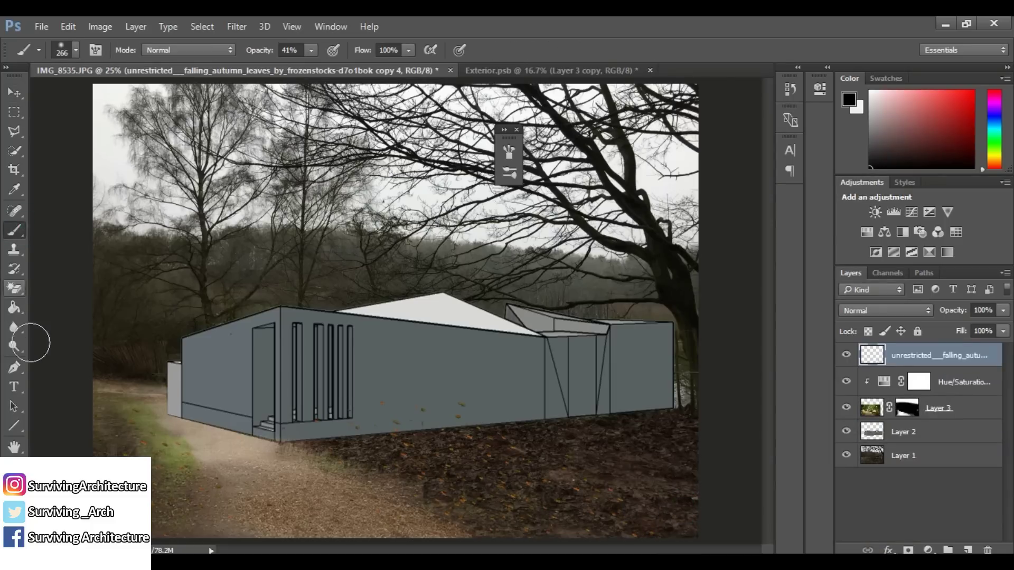
Erase the leaves covering the building's wall with a 297 px soft eraser and set the leaves layer's opacity to 76%.
left_click(19, 288)
left_click(66, 284)
right_click(338, 364)
left_click_drag(498, 365, 478, 365)
key("Return")
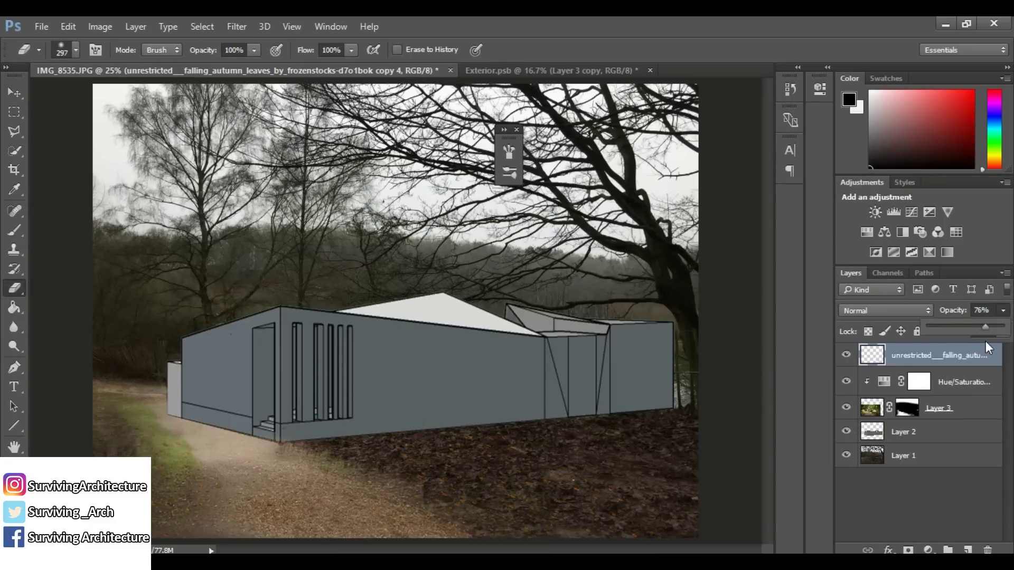
key("Return")
left_click(12, 95)
key("ctrl+minus")
key("ctrl+plus")
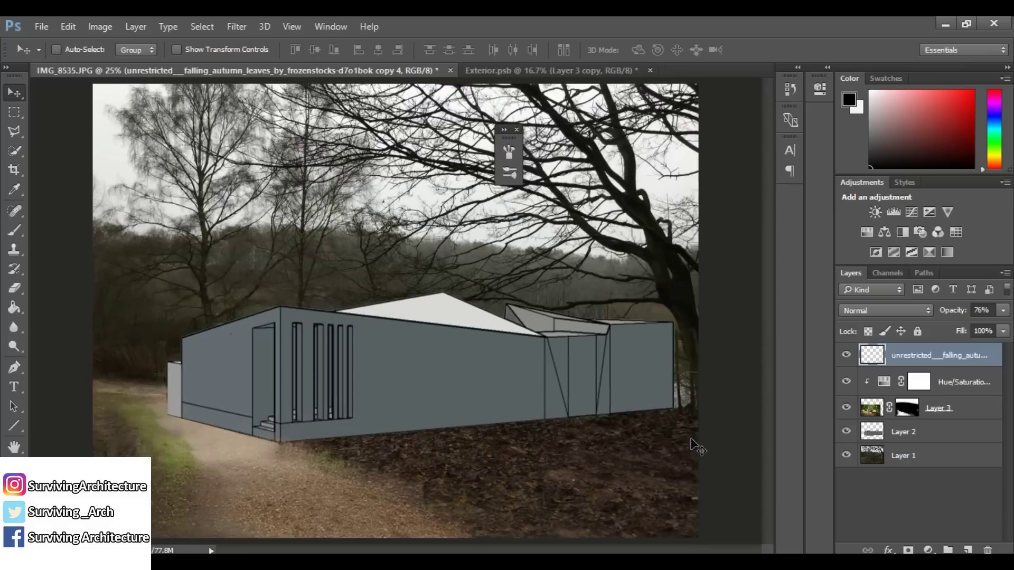
Duplicate the leaves layer, shift the copy over the ground near the photo's lower right corner, and merge it with the original.
key("ctrl+j")
left_click_drag(528, 516, 682, 541)
left_click(14, 289)
left_click(14, 92)
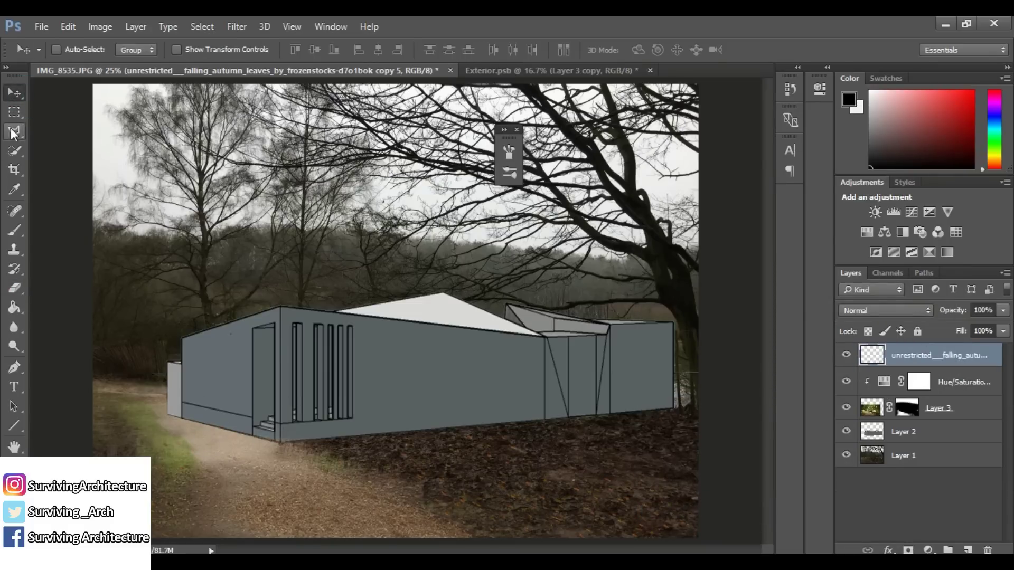
Separate the building's far-right block onto its own layer with the Polygonal Lasso and move it down beside the main wall's lower corner.
left_click(14, 131)
key("ctrl+plus")
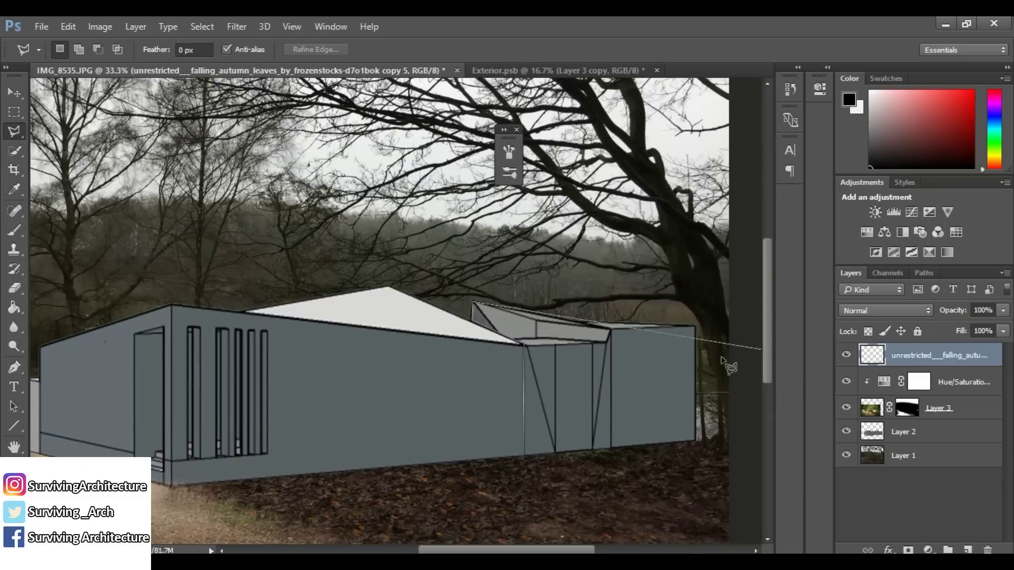
left_click(697, 327)
left_click(706, 446)
double_click(555, 483)
left_click(16, 93)
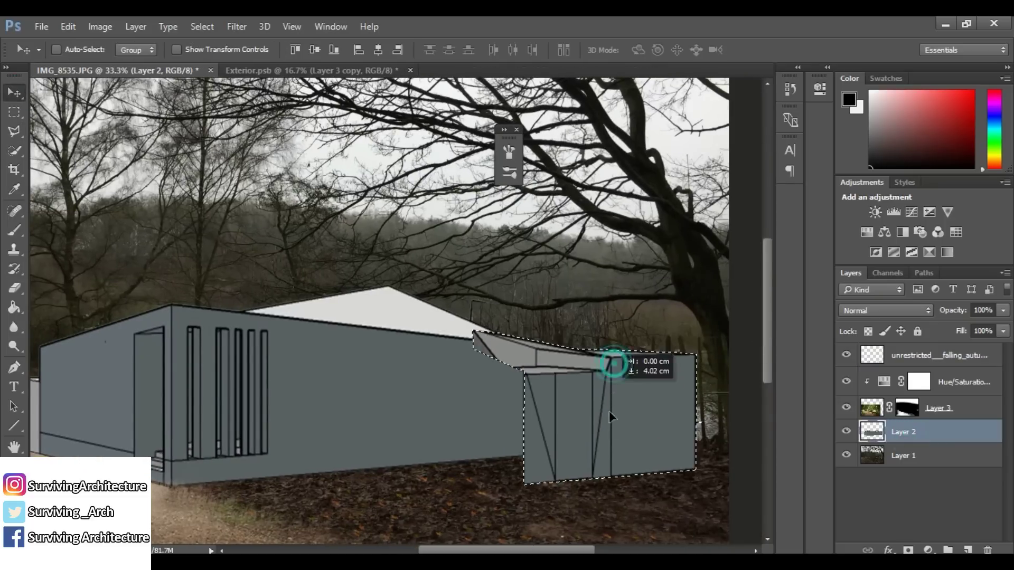
left_click_drag(609, 411, 620, 470)
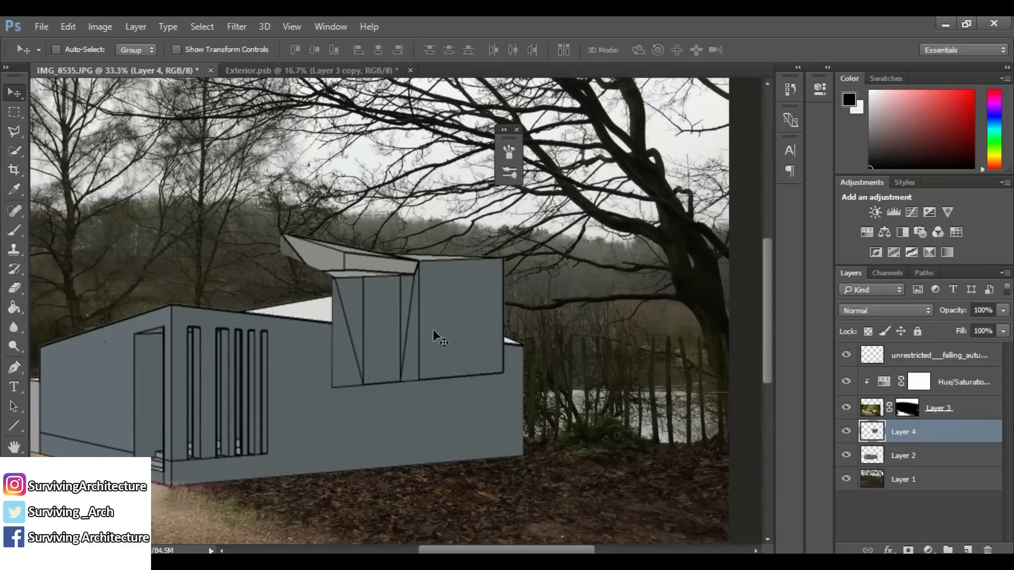
left_click_drag(433, 332, 622, 501)
scroll(622, 500, "down", 2)
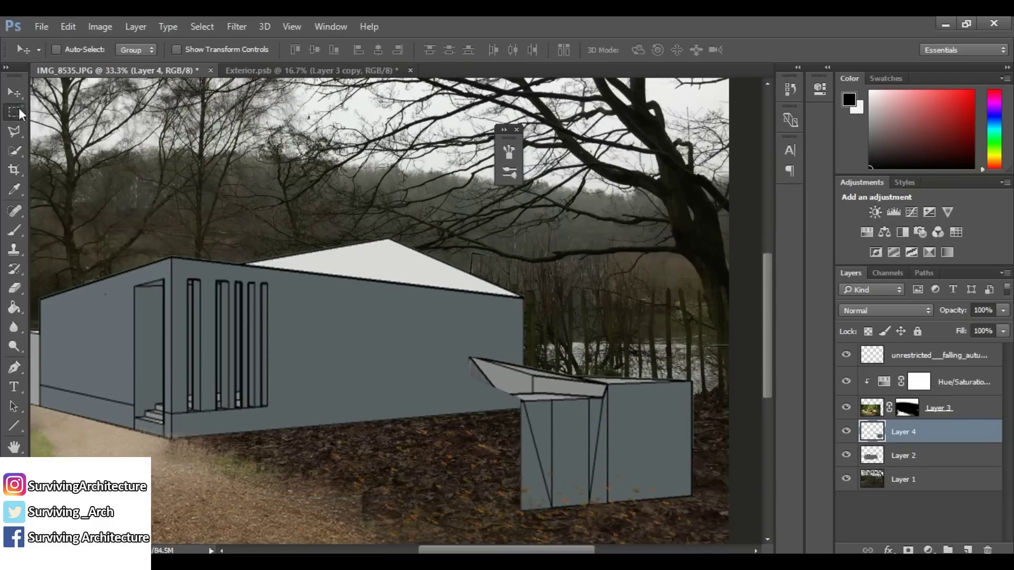
Delete the lowered block's roof overhang across the main wall and nudge the block slightly up with its layer at 49% opacity.
left_click(15, 112)
left_click_drag(400, 253, 521, 443)
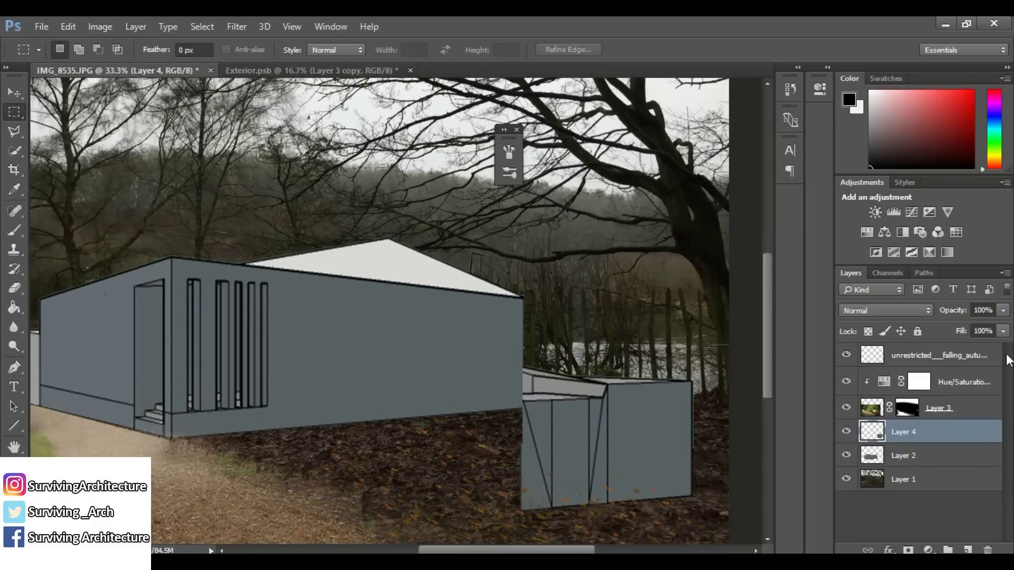
left_click_drag(967, 329, 966, 329)
left_click_drag(725, 513, 450, 423)
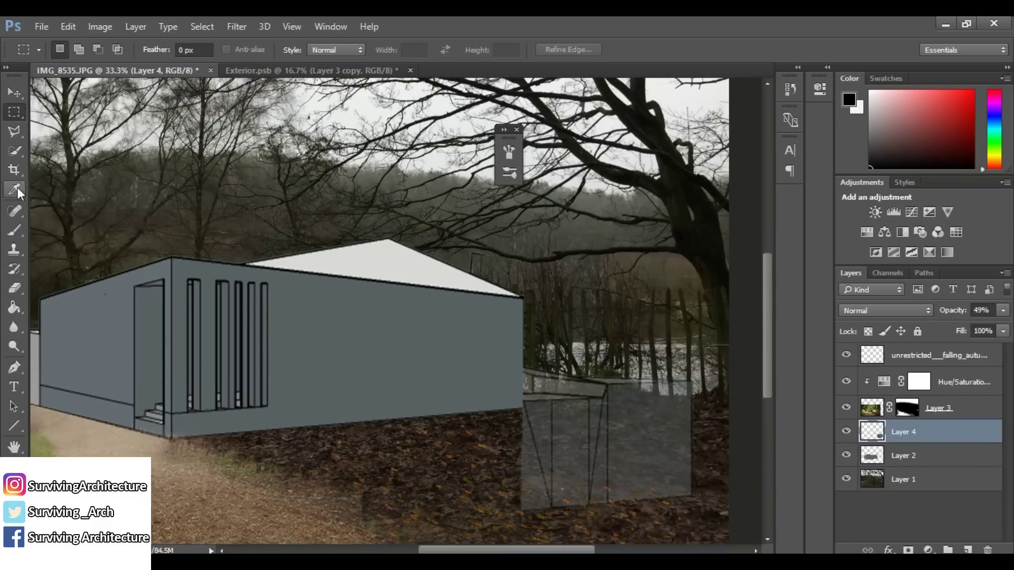
left_click(15, 94)
left_click_drag(604, 461, 605, 454)
Delete the part of the block below the ground line with a Polygonal Lasso selection and restore the layer to 100% opacity.
left_click(20, 130)
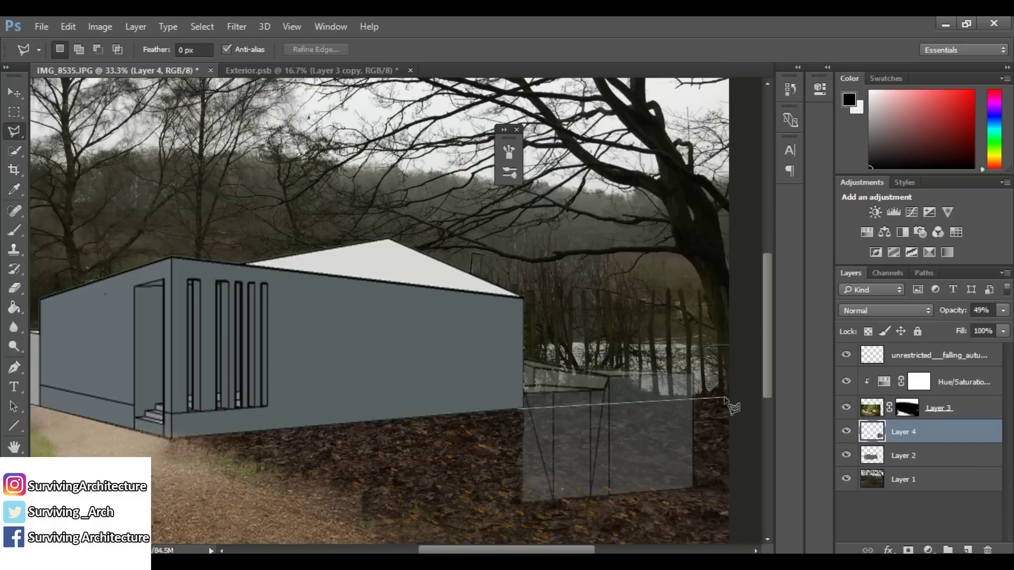
double_click(425, 480)
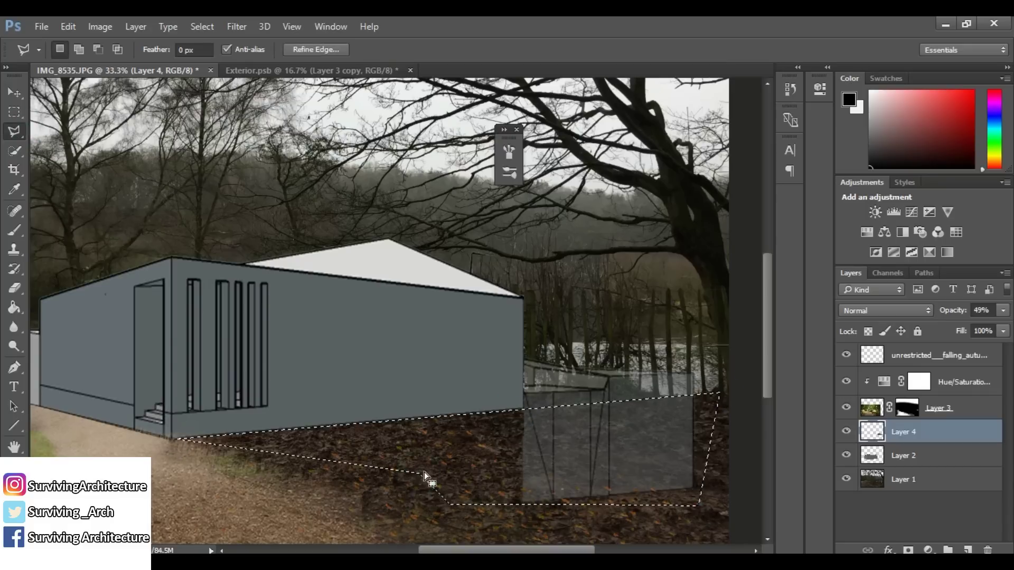
key("Delete")
key("0")
key("ctrl+d")
key("v")
key("ctrl+minus")
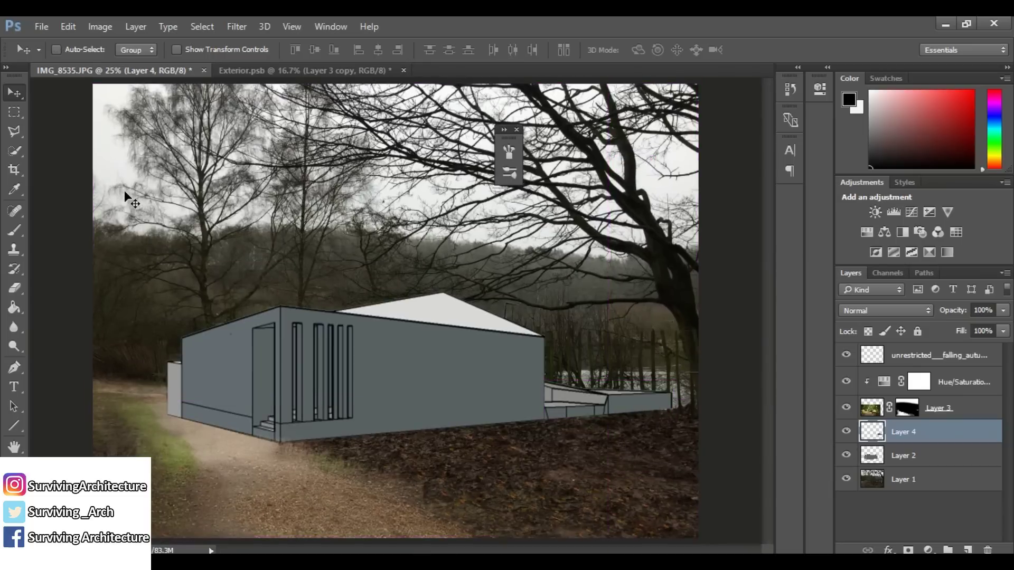
Save the composition as IMG_8535.psd with Maximize Compatibility enabled.
key("ctrl+shift+s")
left_click(364, 448)
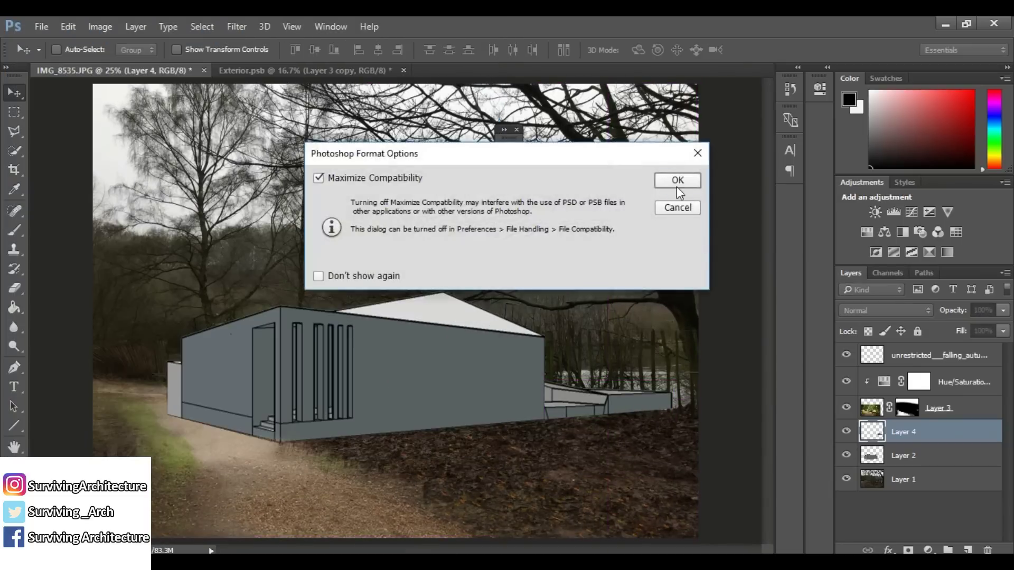
left_click(675, 179)
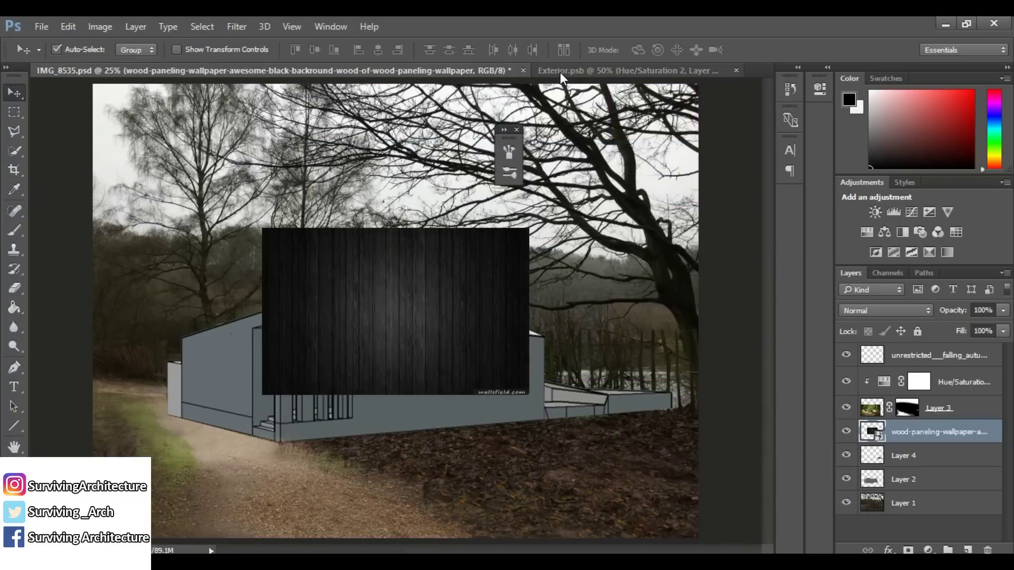
Duplicate the black wood-paneling texture and position the copy over the building's lower front, starting at the left facade's outer edge.
left_click_drag(446, 297, 214, 418)
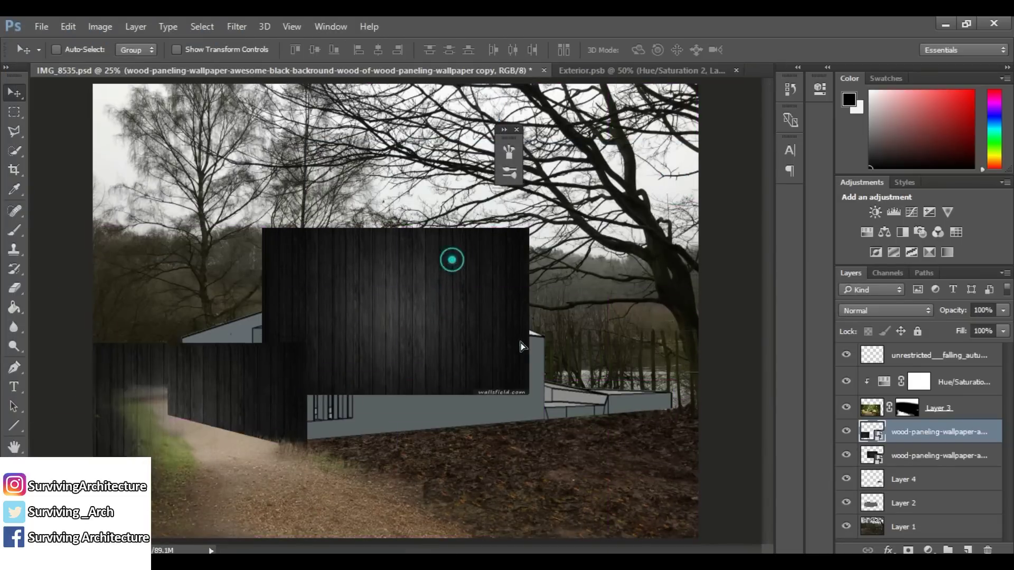
left_click_drag(241, 332, 294, 396)
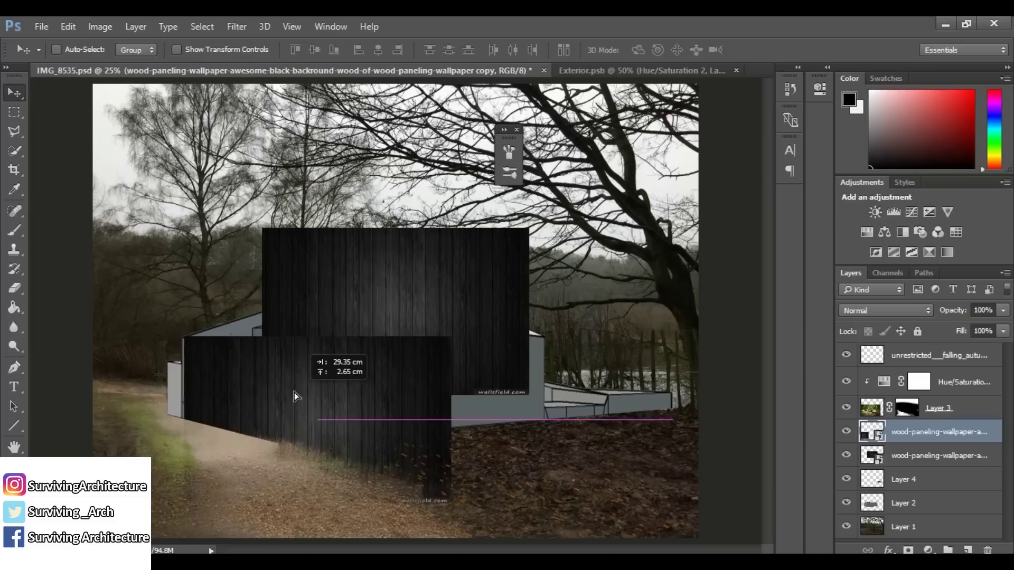
left_click(394, 196)
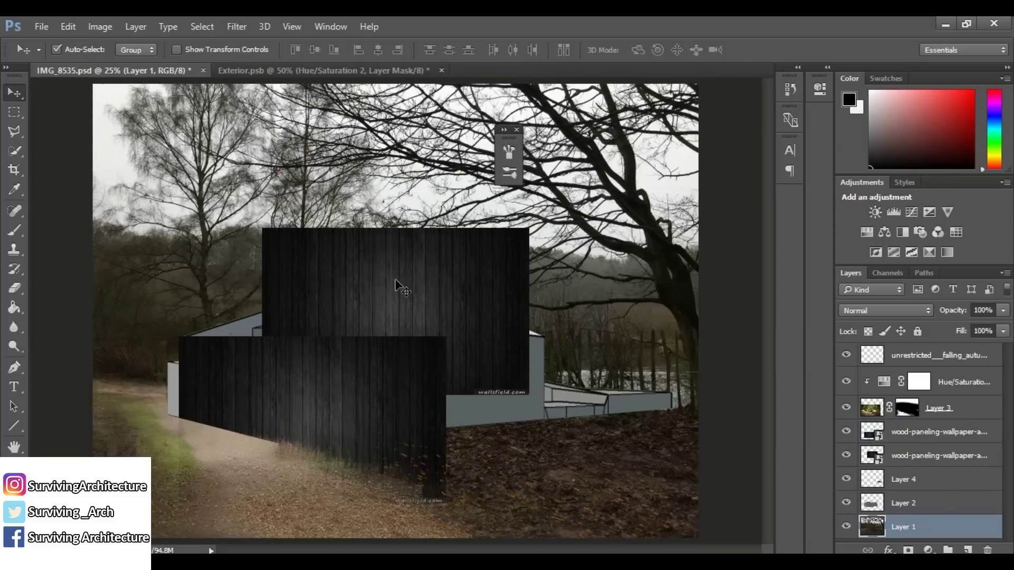
Lock Layer 1 with the woodland photo and move the upper wood-paneling texture sideways off the building.
left_click(918, 331)
left_click_drag(402, 294, 701, 294)
Scale the lower wood-paneling copy to 38.06% width and skew it to match the left facade's perspective.
left_click(269, 380)
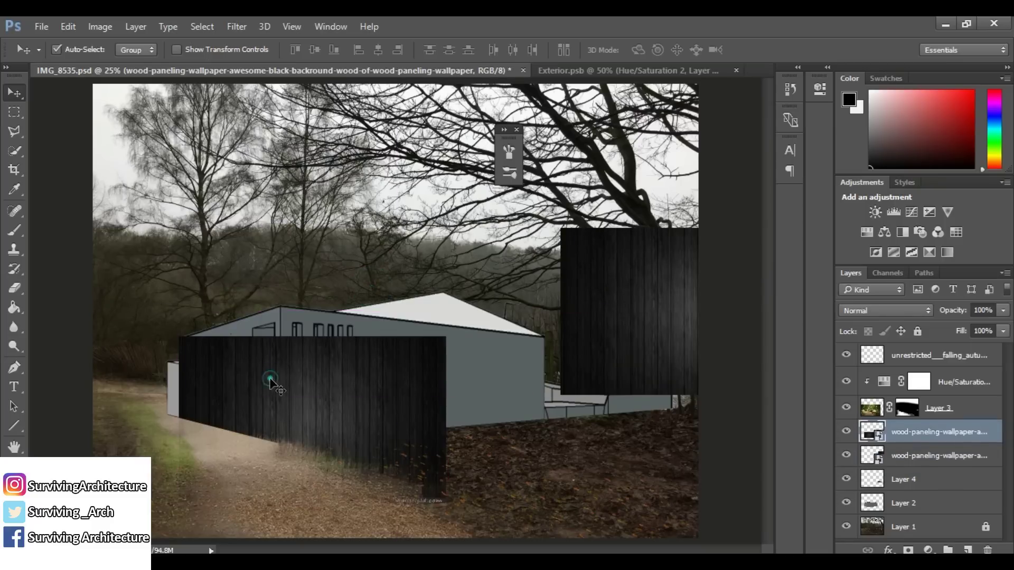
key("ctrl+t")
left_click_drag(447, 426, 282, 394)
left_click_drag(181, 500, 190, 427)
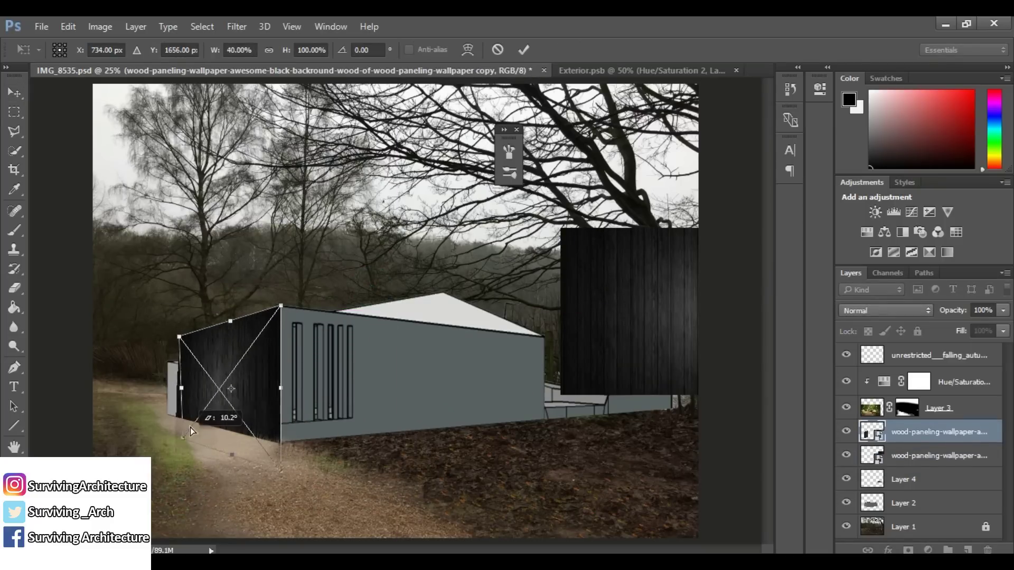
key("ctrl+plus")
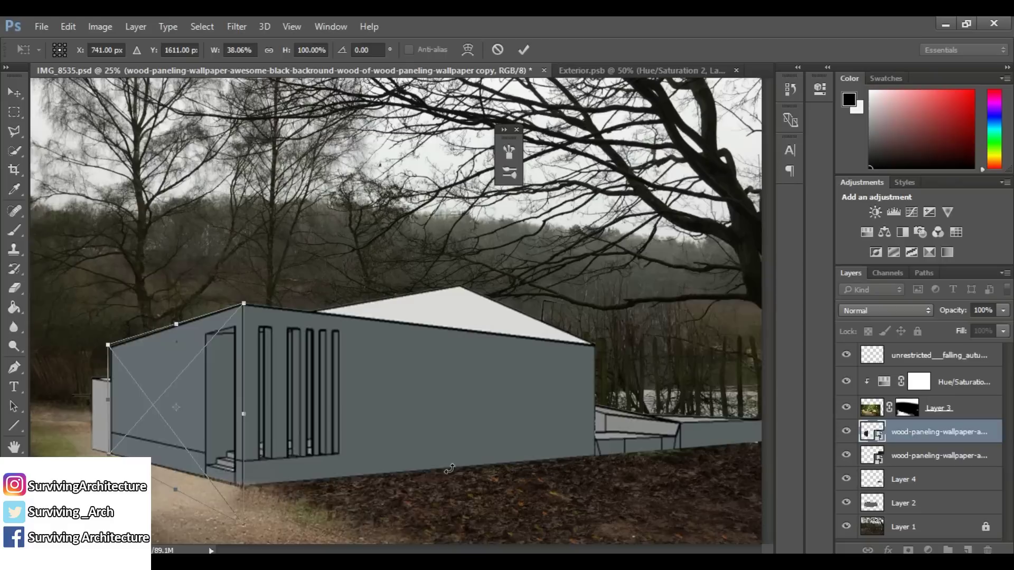
left_click(522, 49)
Place the other wood-paneling texture over the long right facade and skew its far edge to the wall's perspective.
left_click_drag(670, 262, 302, 378)
scroll(689, 372, "down", 1)
scroll(693, 377, "down", 1)
key("ctrl+t")
mouse_move(602, 394)
left_mouse_down()
mouse_move(581, 434)
mouse_move(601, 435)
mouse_move(593, 435)
mouse_move(596, 412)
left_mouse_up()
scroll(593, 435, "down", 2)
left_click_drag(592, 521, 595, 414)
left_click(519, 49)
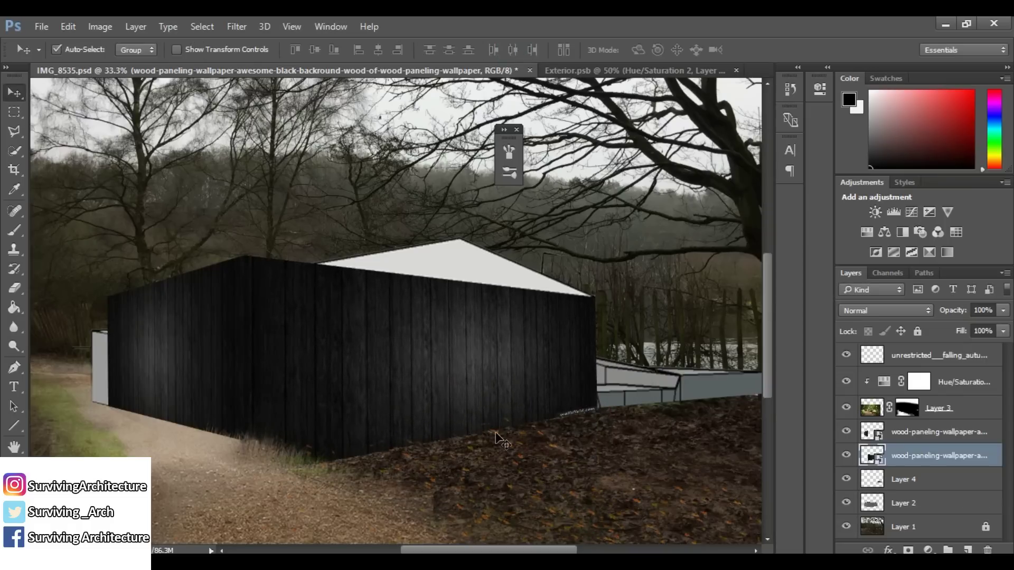
Skew the long facade's wood texture upward at the near building corner so its lower edge follows the ground line.
key("ctrl+t")
left_click_drag(245, 476, 243, 438)
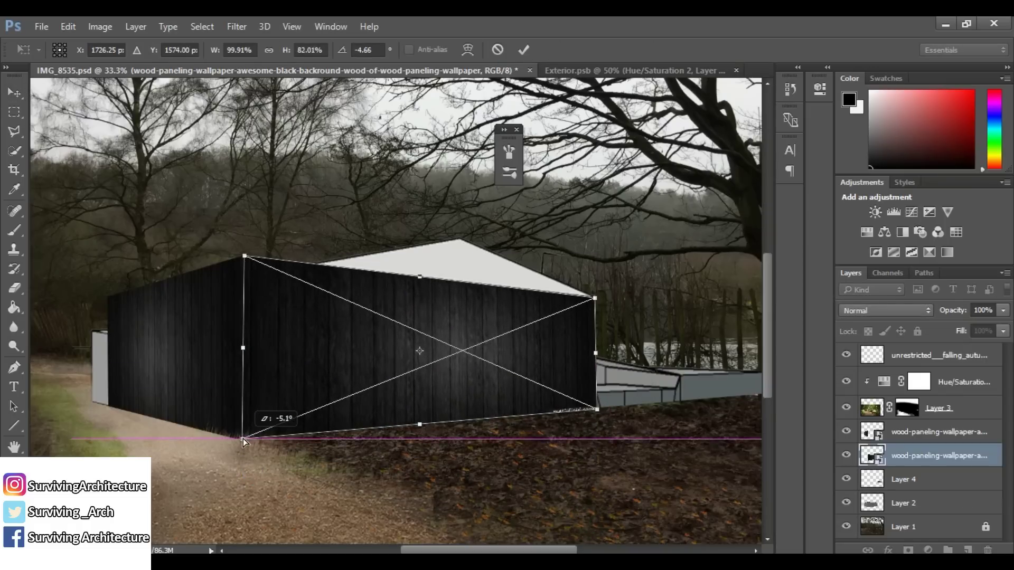
left_click(523, 48)
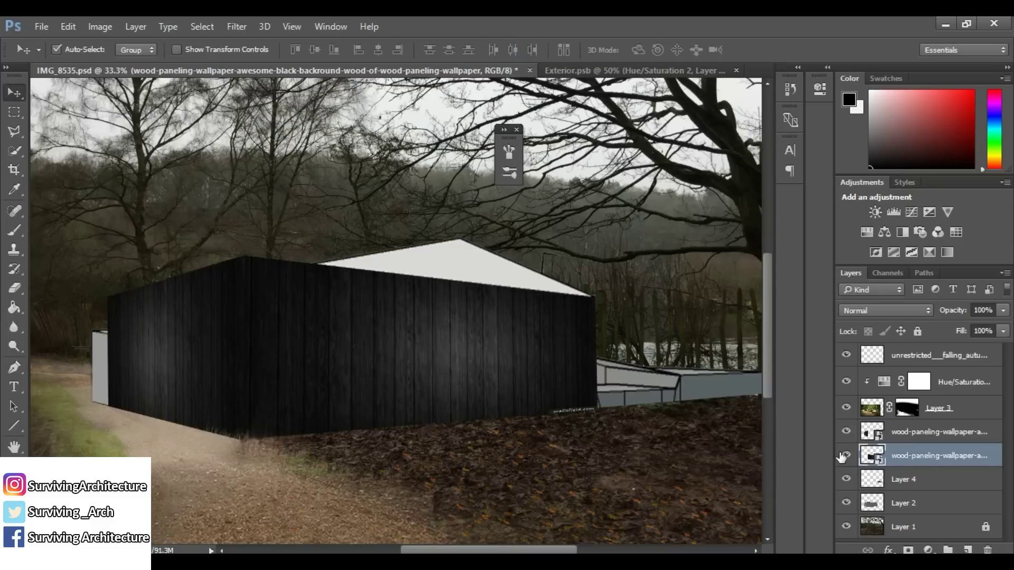
left_click(876, 429, "ctrl")
right_click(878, 428)
left_click(916, 434)
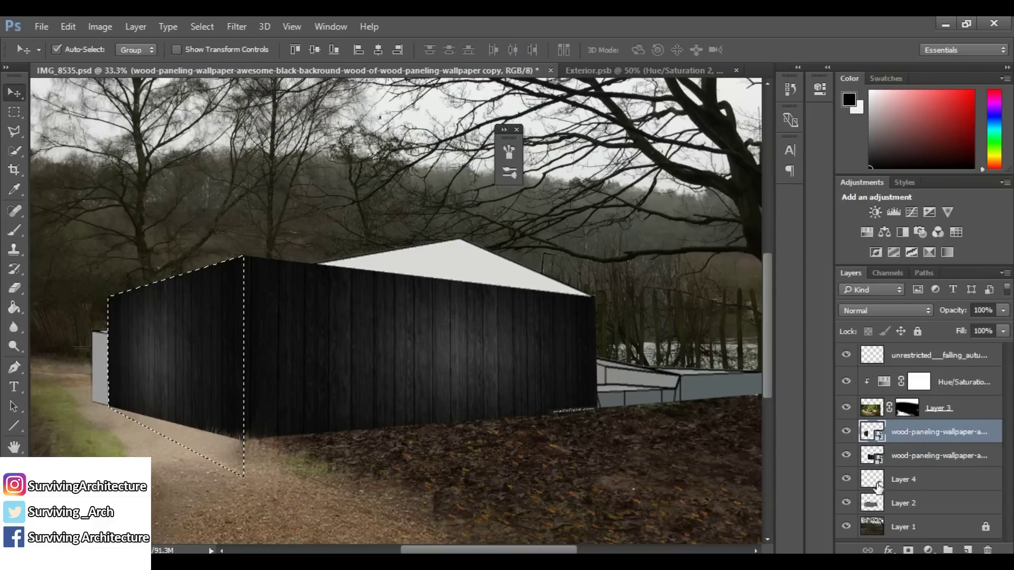
left_click(846, 504)
left_click(713, 515)
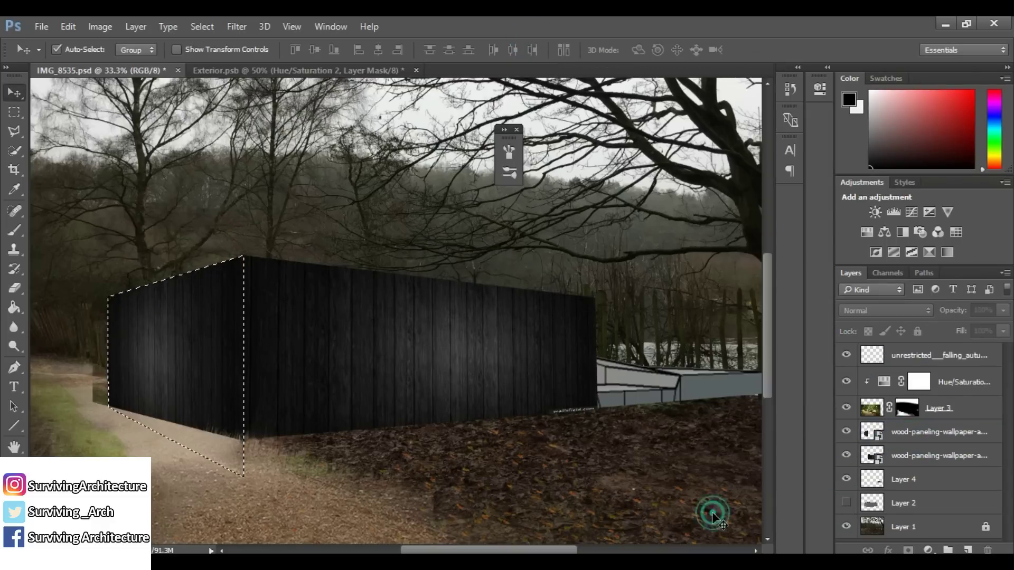
left_click(846, 502)
Rasterize both wood-paneling layers and merge them into a single layer.
left_click(915, 437)
left_click(911, 451, "shift")
right_click(911, 448)
left_click(637, 344)
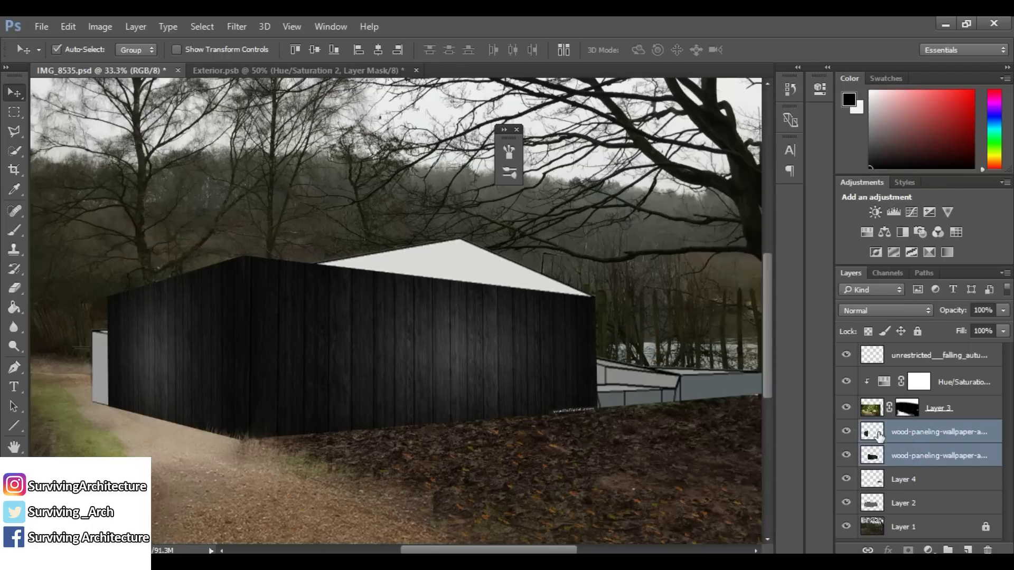
right_click(876, 435)
right_click(924, 438)
left_click(681, 512)
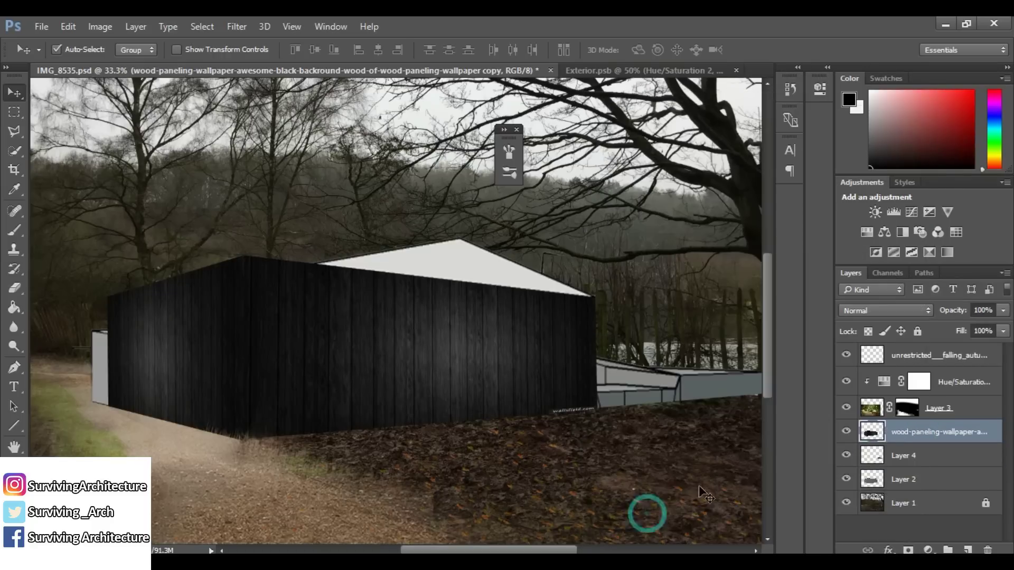
left_click(845, 457)
left_click(846, 457)
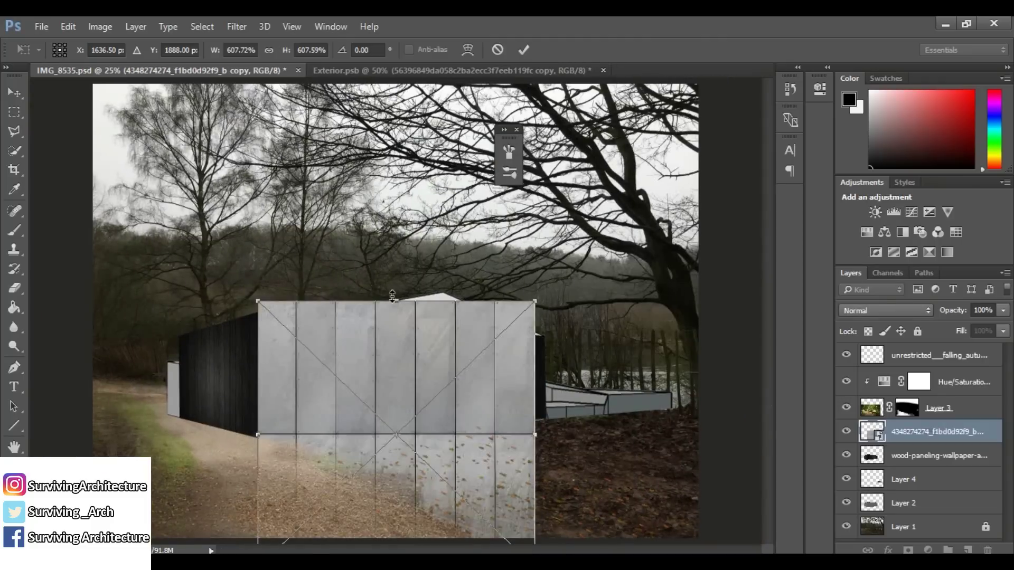
Position the zinc panel texture copy above the long facade and merge the two zinc layers.
left_click_drag(403, 370, 403, 246)
left_click_drag(408, 205, 416, 251)
left_click(529, 49)
left_click(900, 452, "shift")
right_click(904, 452)
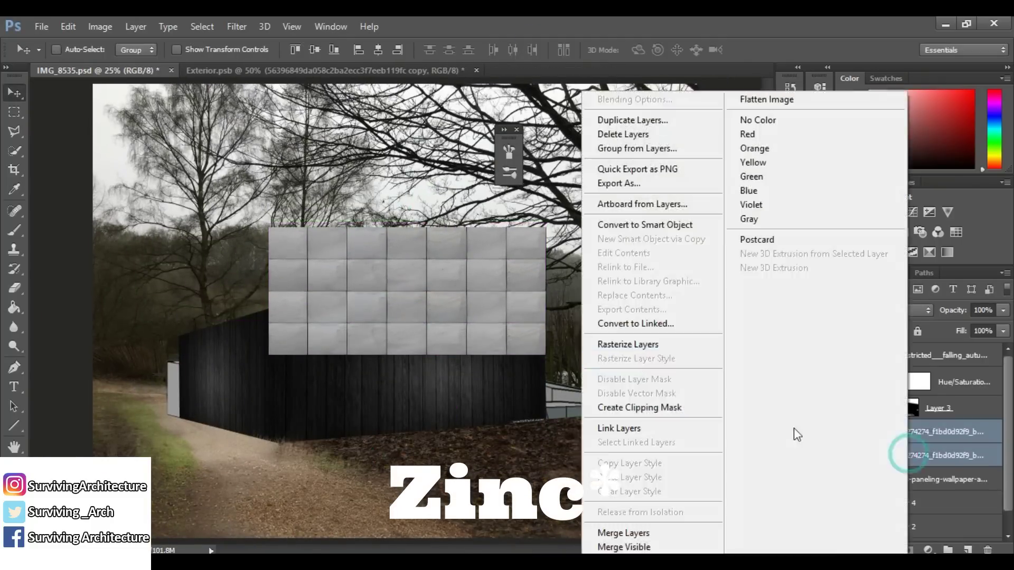
left_click(625, 532)
Distort the merged zinc panels to the sloping roof's perspective and hide their layer.
key("ctrl+t")
left_click_drag(513, 241, 477, 301)
left_click_drag(509, 288, 446, 293)
left_click_drag(509, 416, 545, 339)
left_click_drag(233, 288, 234, 332)
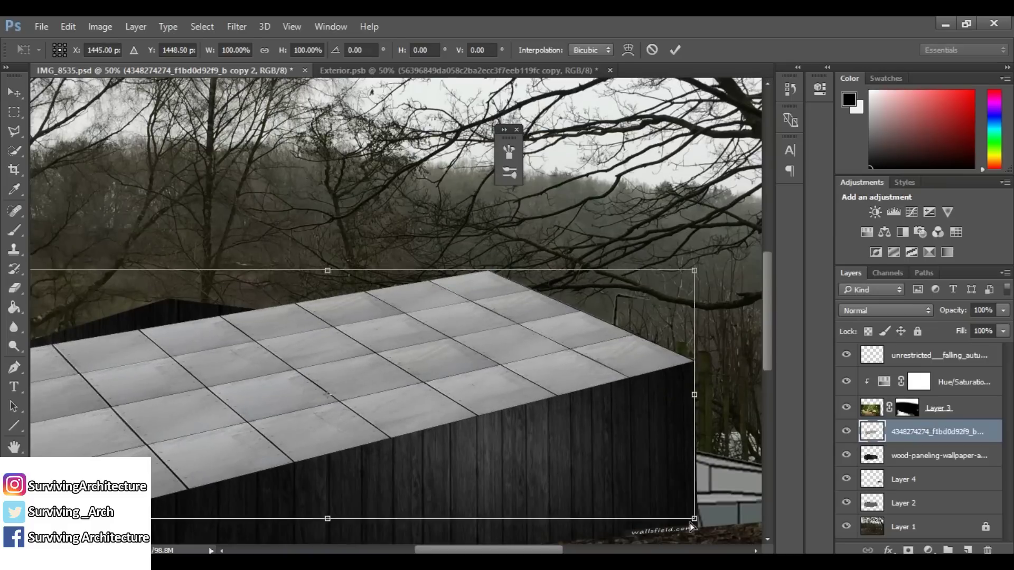
left_click(846, 431)
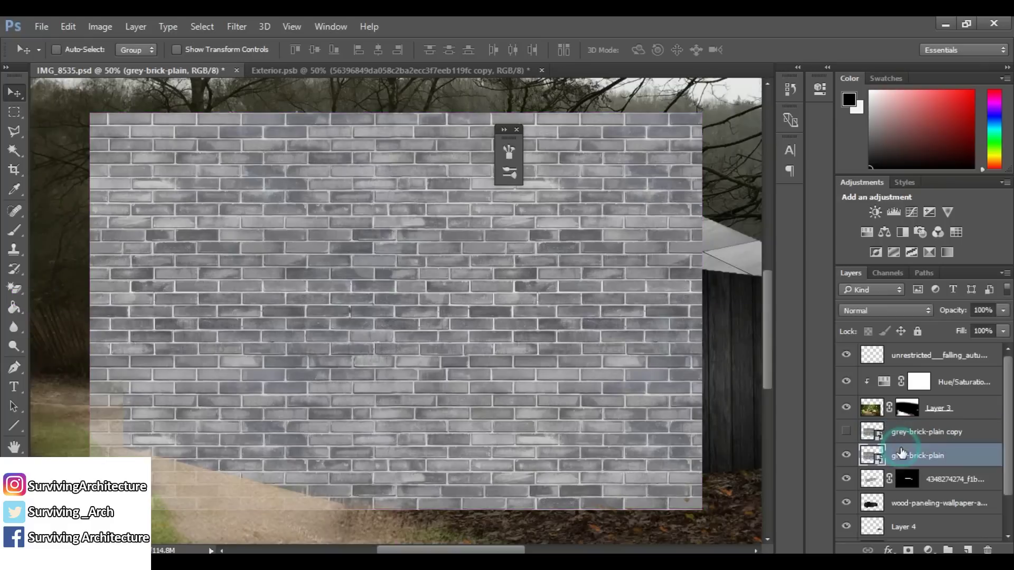
Transform the grey-brick-plain texture into a thin skewed strip along the left facade's base, at 38.06% width and 5.79% height.
key("ctrl+t")
left_click_drag(92, 253, 155, 258)
left_click_drag(702, 311, 355, 307)
scroll(344, 202, "up", 2)
left_click_drag(123, 119, 132, 498)
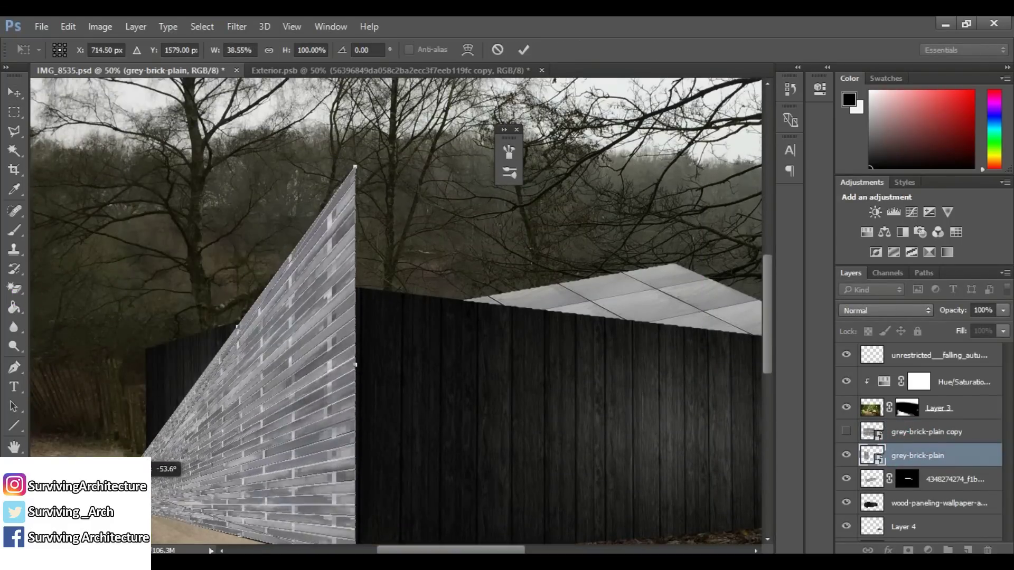
scroll(396, 311, "down", 1)
left_click_drag(354, 142, 357, 519)
scroll(357, 520, "down", 3)
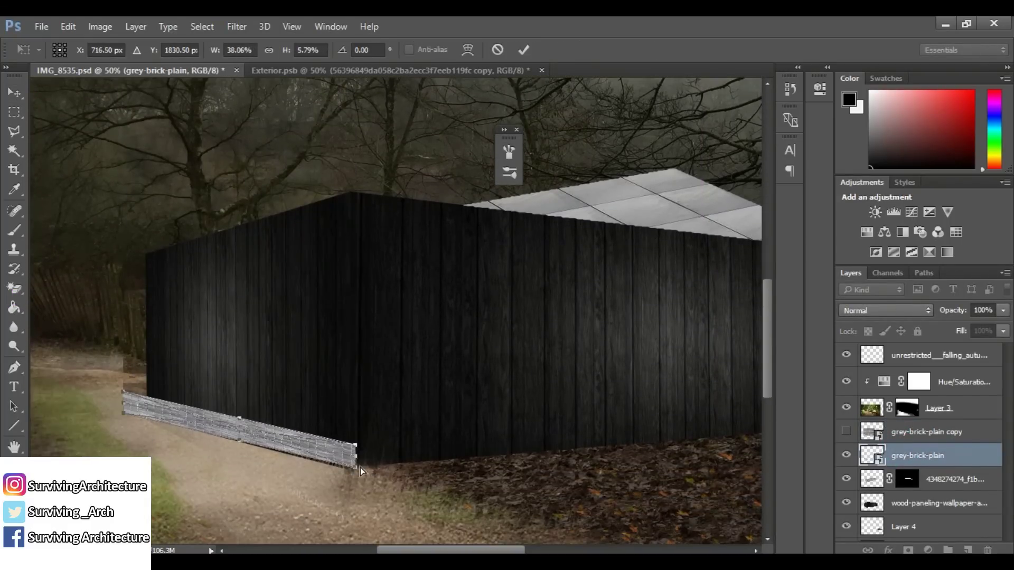
scroll(396, 312, "down", 2)
left_click(523, 50)
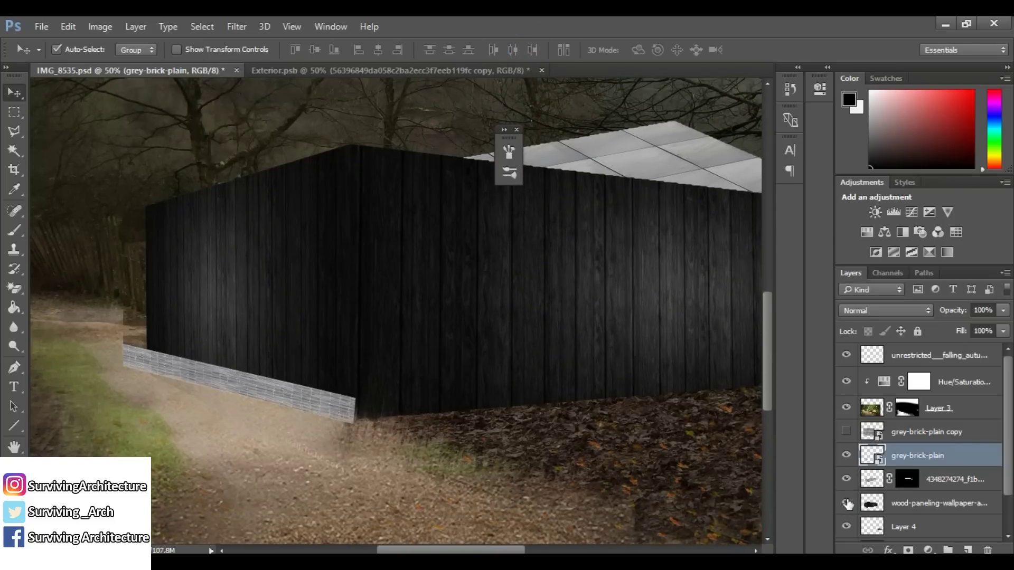
Hide the wood paneling and stretch the brick strip's upper edge up to the modelled plinth line.
left_click(845, 503)
scroll(918, 449, "down", 2)
left_click(846, 506)
left_click(16, 148)
left_click(14, 93)
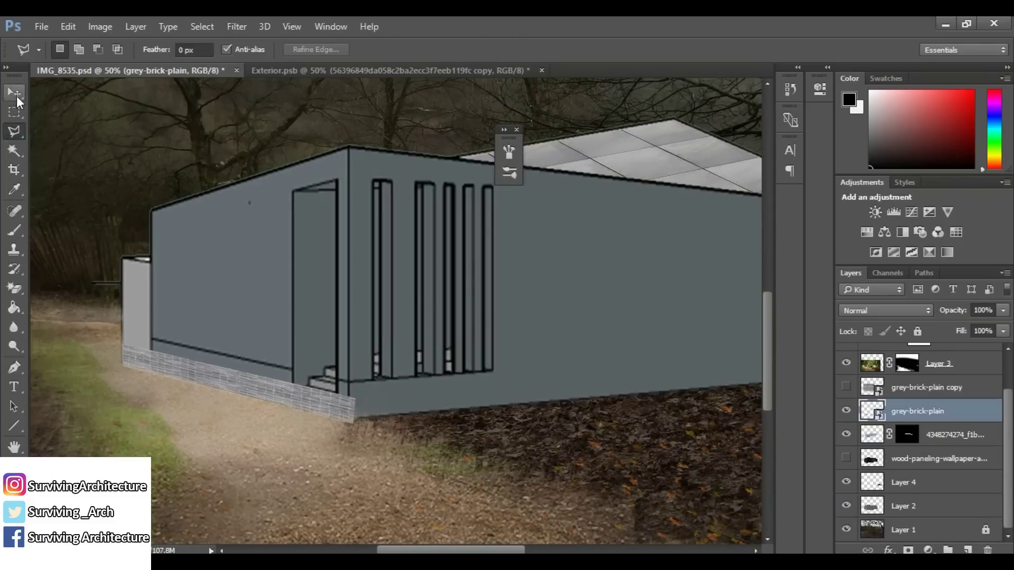
key("ctrl+t")
left_click_drag(353, 399, 353, 384)
left_click_drag(122, 345, 121, 332)
left_click(523, 49)
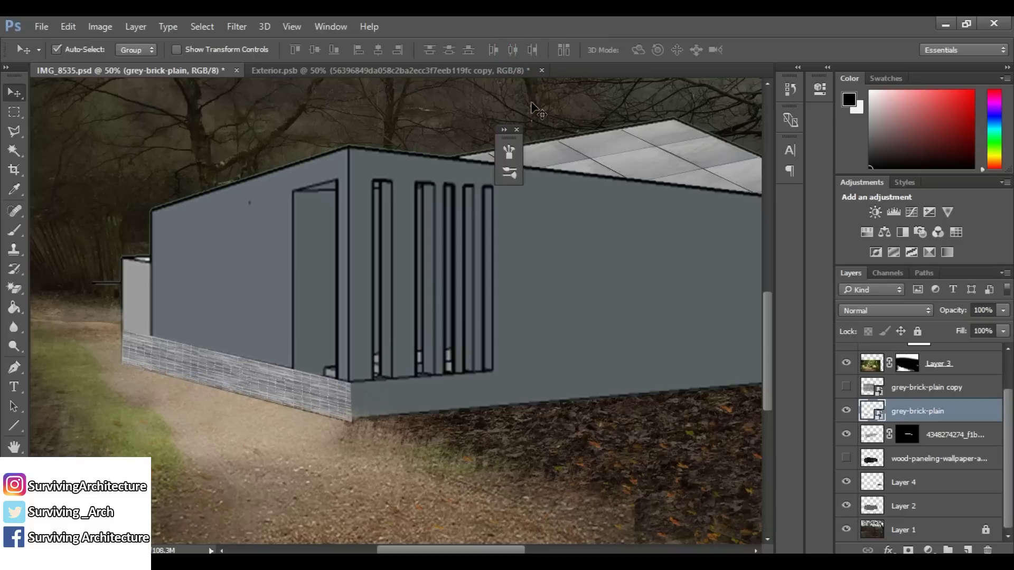
Mask the brick strip to a Polygonal Lasso outline of the left plinth, then show the wood paneling and hide Layer 2.
left_click(846, 411)
key("l")
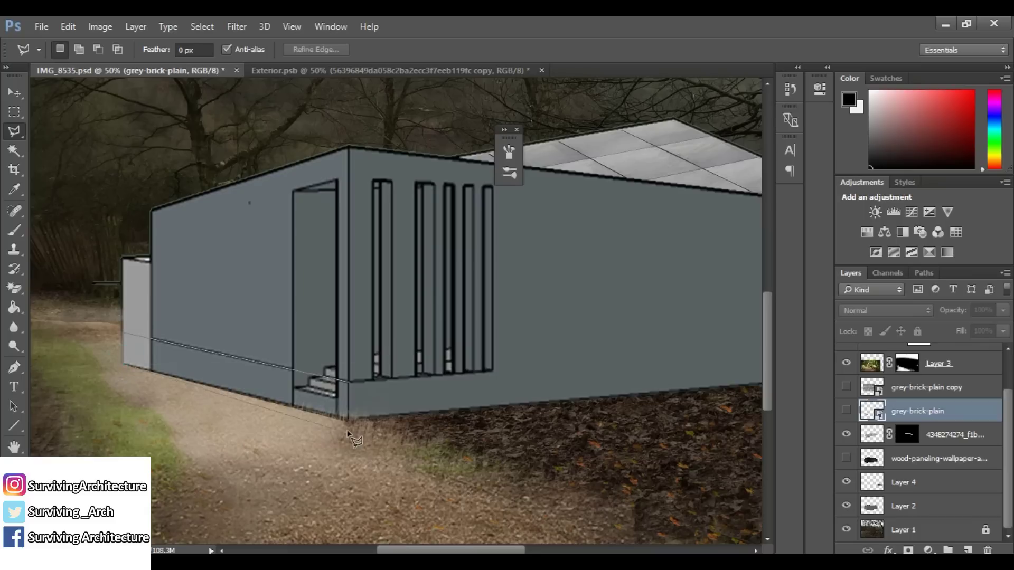
left_click(908, 549)
left_click(846, 411)
key("v")
left_click(846, 458)
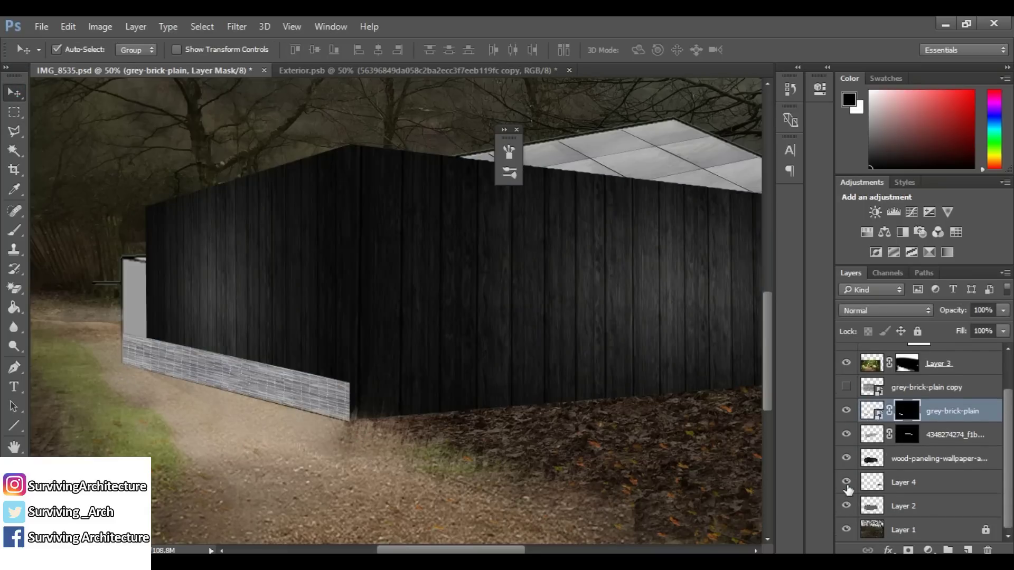
left_click(846, 506)
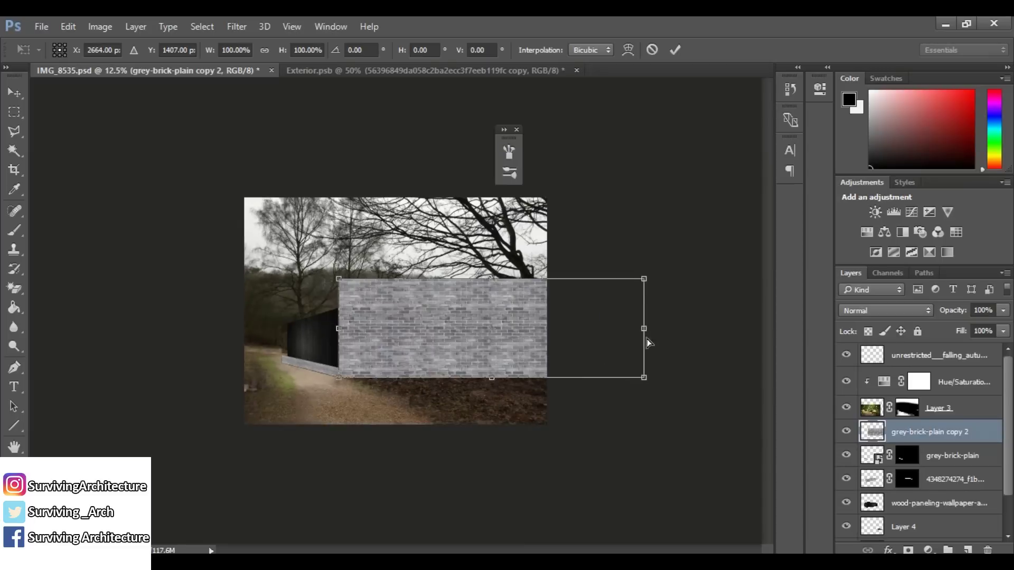
Scale grey-brick-plain copy 2 to 53.55% width, skew it along the long facade's base and compress it into a plinth strip.
left_click_drag(645, 335, 544, 292)
key("ctrl+plus")
key("ctrl+plus")
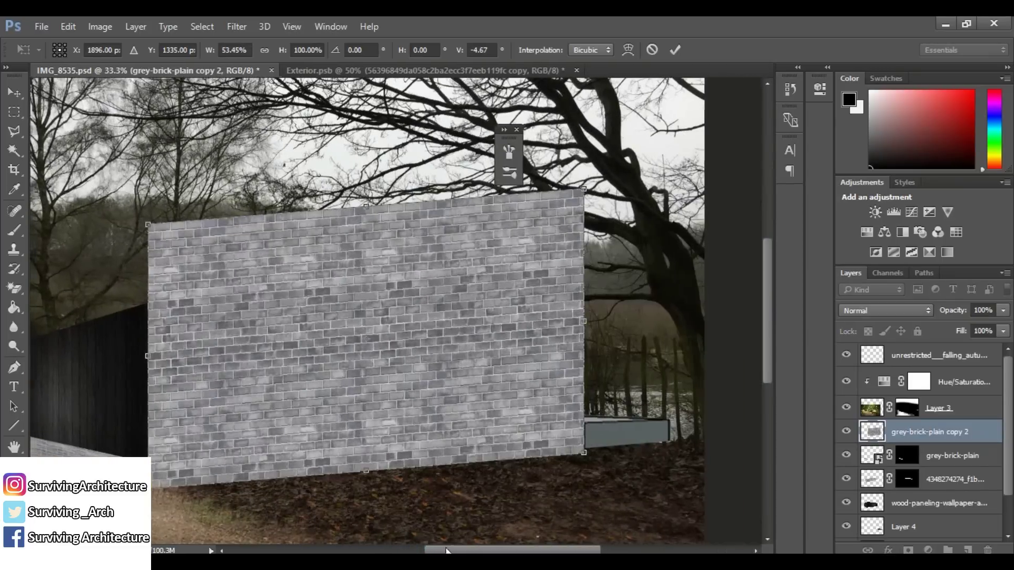
left_click_drag(446, 551, 447, 550)
left_click_drag(581, 321, 581, 317)
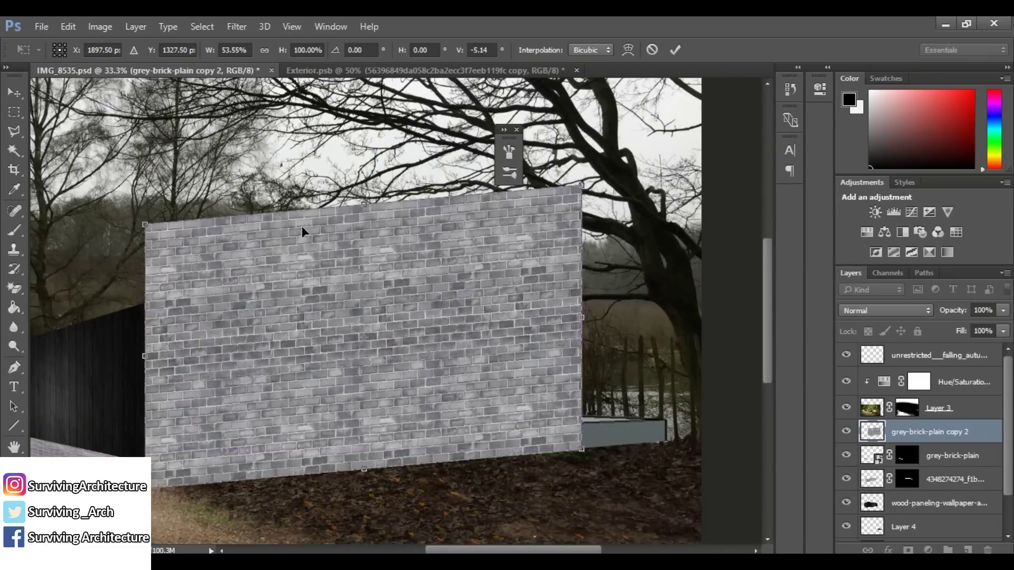
left_click_drag(364, 205, 366, 441)
key("ctrl+plus")
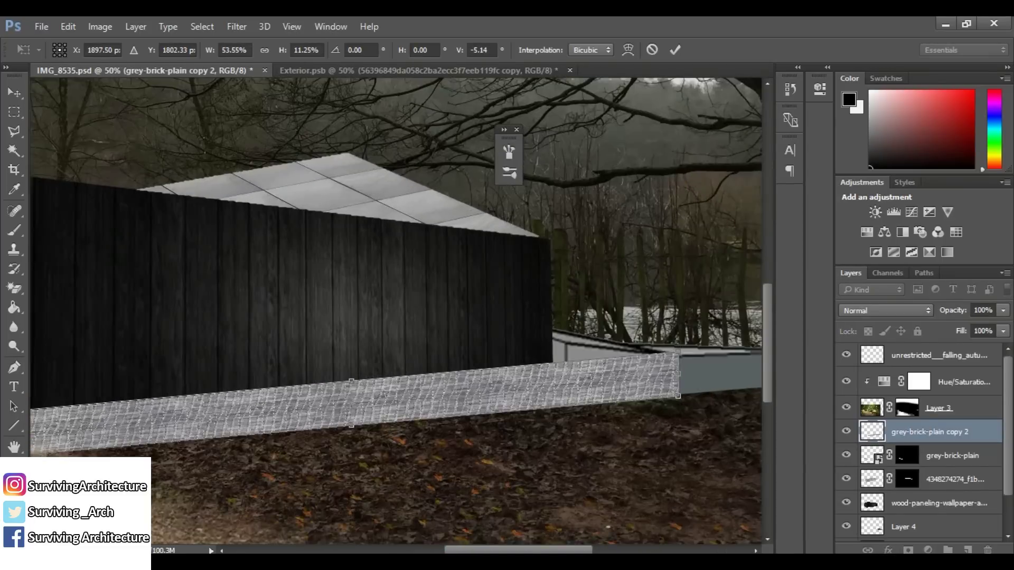
key("ctrl+plus")
left_click_drag(631, 342, 632, 311)
left_click(674, 49)
Outline the long facade's plinth with the Polygonal Lasso and mask grey-brick-plain copy 2 to that outline.
left_click(14, 132)
left_click(195, 390)
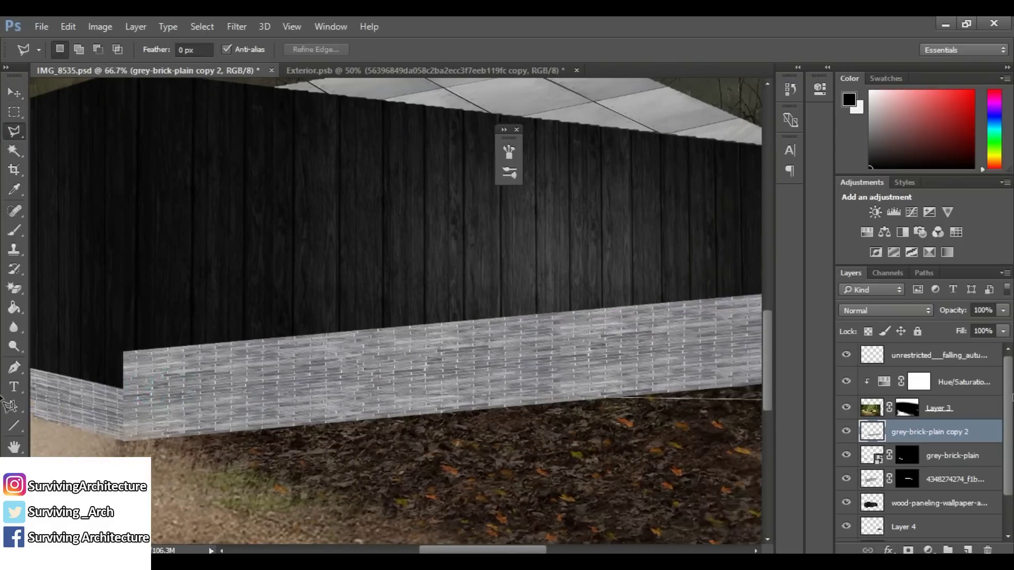
key("ctrl+minus")
key("ctrl+minus")
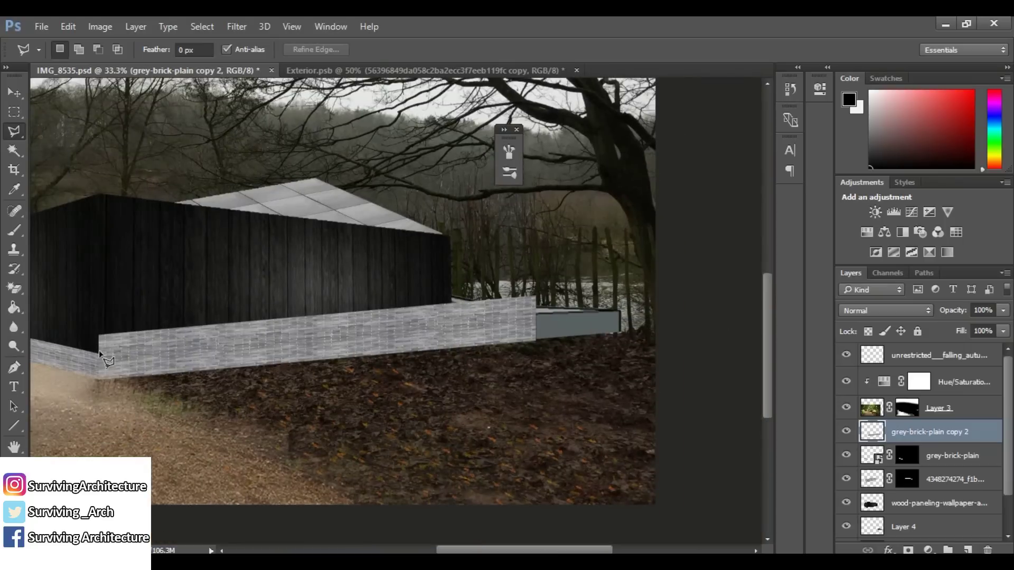
left_click(845, 431)
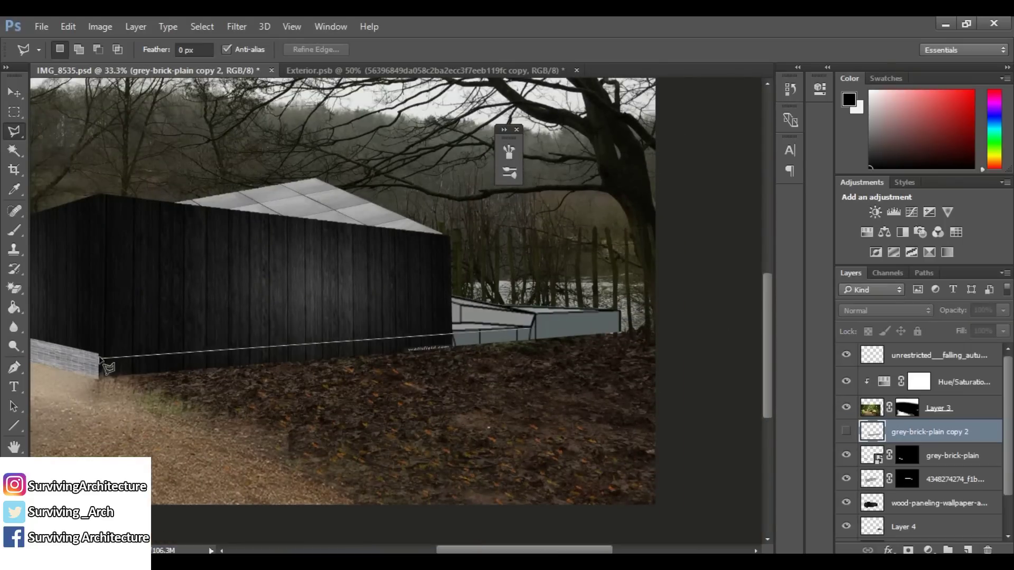
left_click(98, 377)
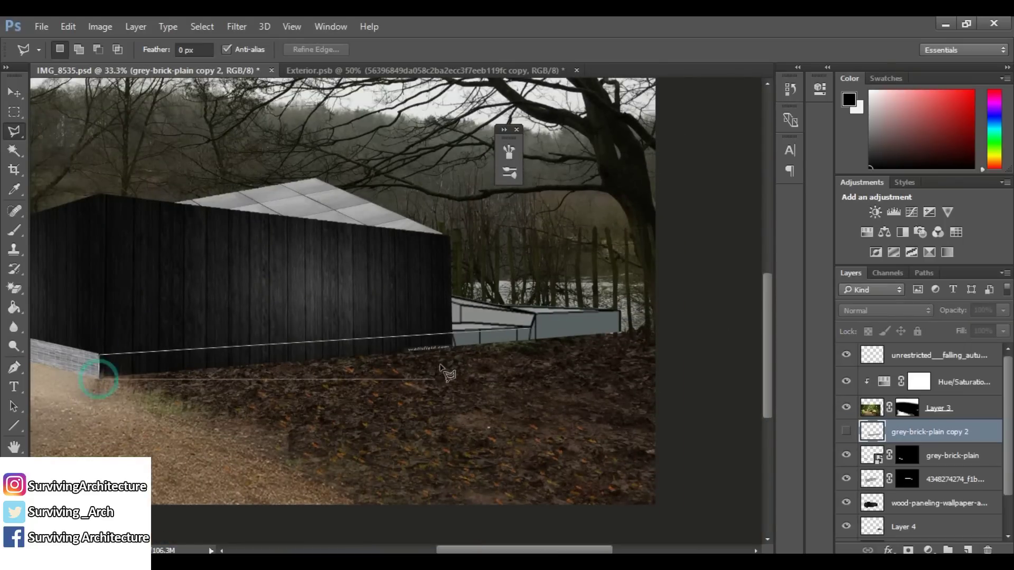
left_click(906, 550)
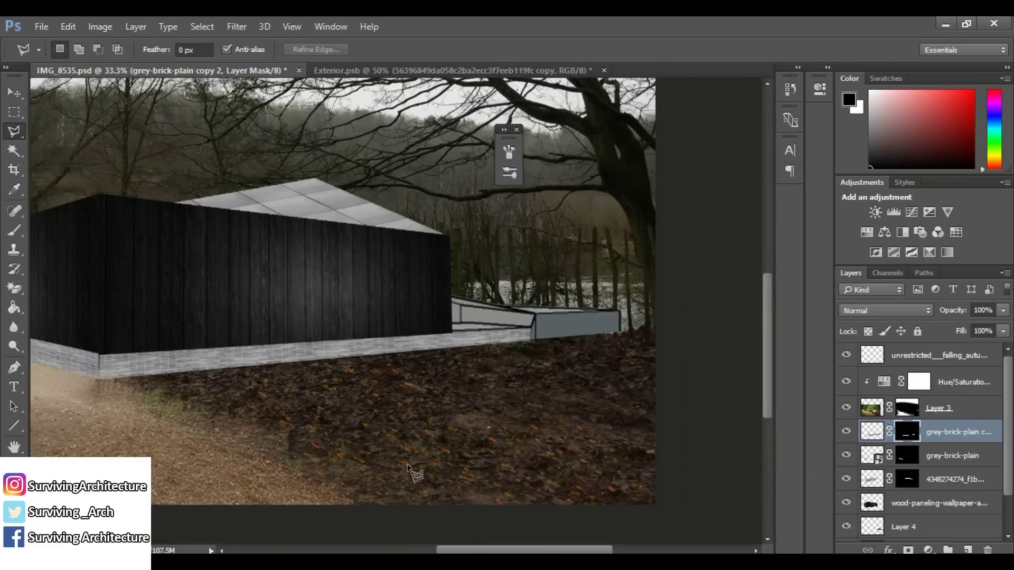
key("ctrl+plus")
key("ctrl+plus")
key("ctrl+plus")
key("ctrl+plus")
left_click(14, 93)
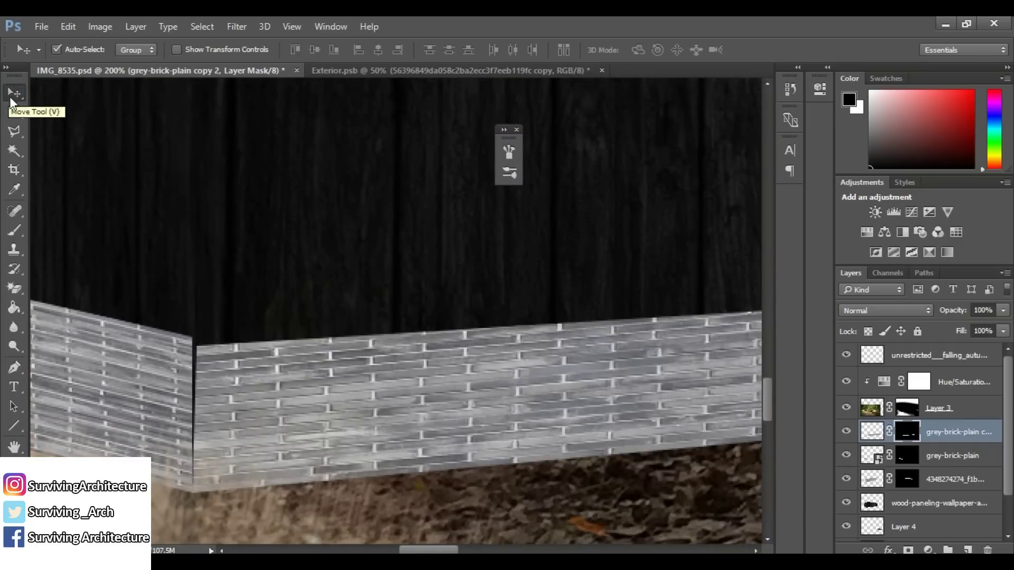
key("ctrl+t")
key("Escape")
Start a Polygonal Lasso outline of the long brick strip from the corner where the two plinth strips meet.
left_click(21, 131)
left_click(192, 338)
scroll(304, 344, "right", 1)
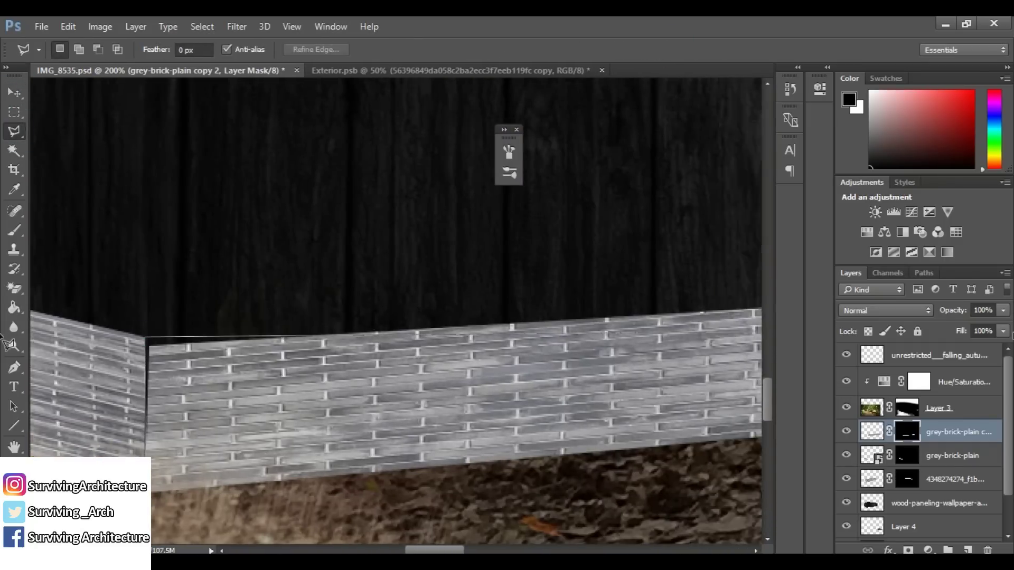
scroll(226, 502, "down", 3)
scroll(670, 404, "right", 3)
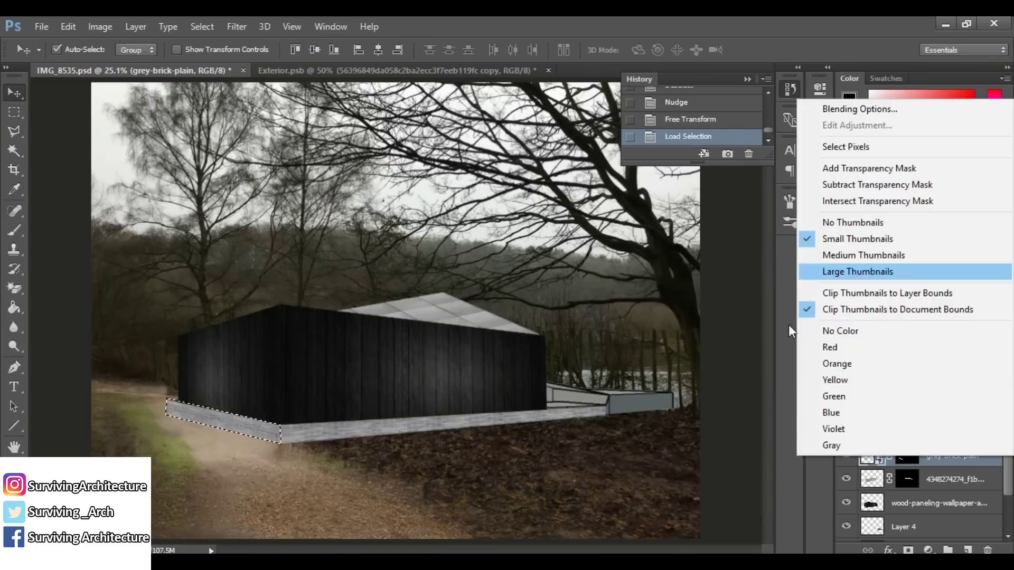
Deselect the left brick plinth strip and activate the Lasso tool for close-up work.
key("Escape")
key("ctrl+d")
key("ctrl+plus")
key("ctrl+plus")
key("ctrl+plus")
key("ctrl+plus")
key("l")
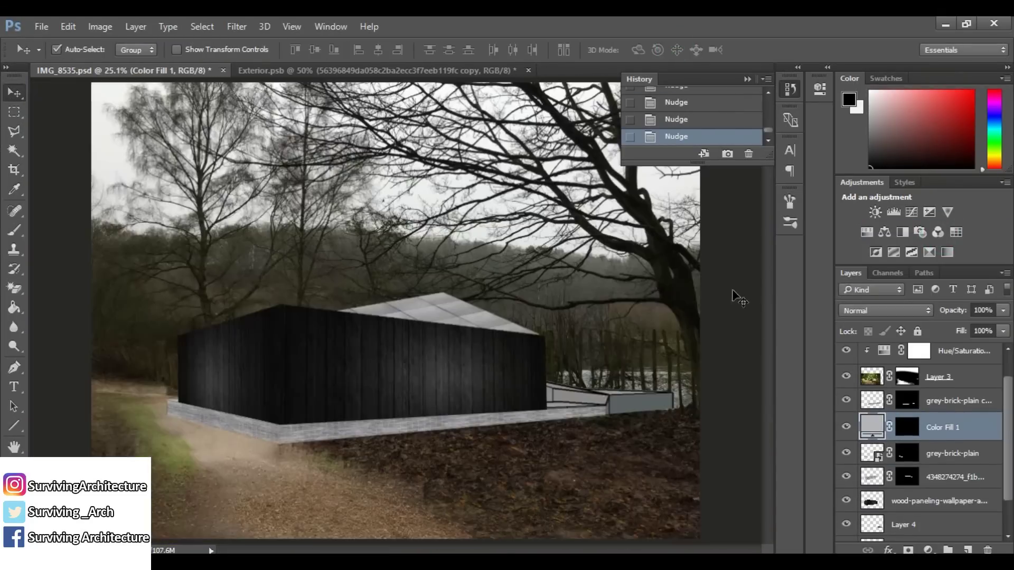
Hide the wood-paneling and grey-brick-plain layers to expose the entrance stairs of the base model on Layer 2.
scroll(929, 452, "down", 2)
left_click(929, 458)
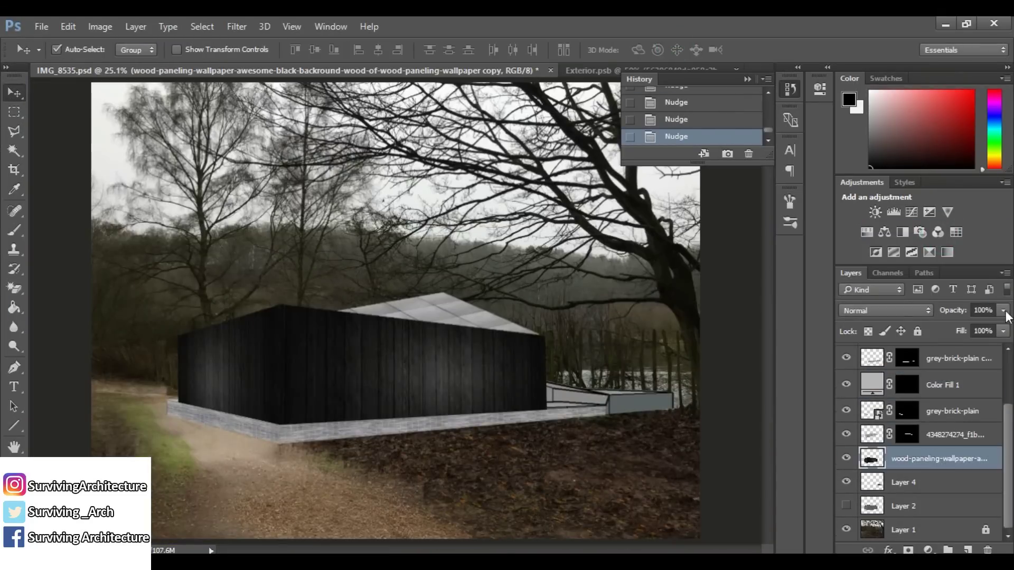
left_click(1002, 310)
left_click(846, 458)
left_click(845, 411)
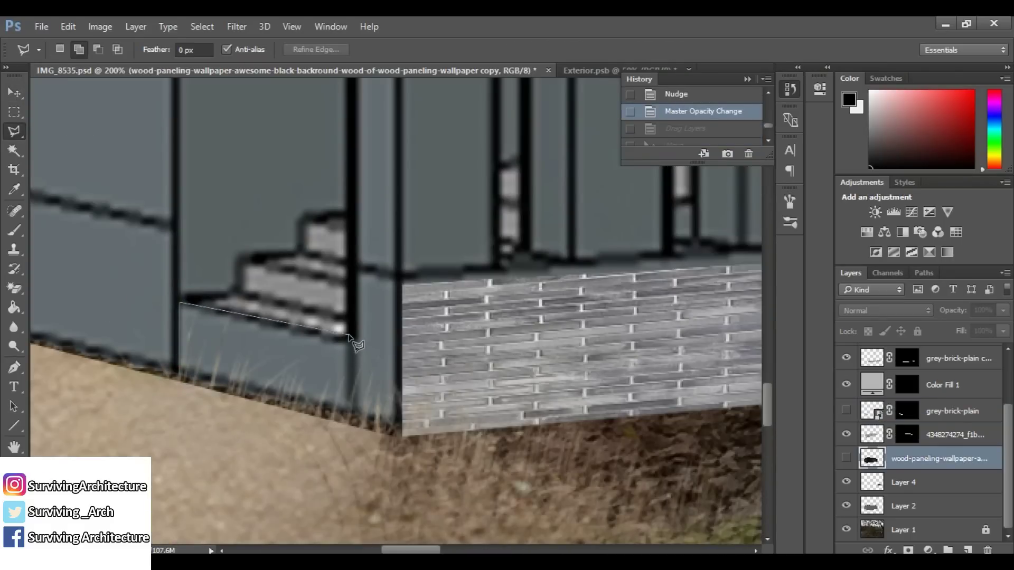
Select the front faces of the three entrance steps with the Polygonal Lasso as one combined selection.
double_click(180, 382)
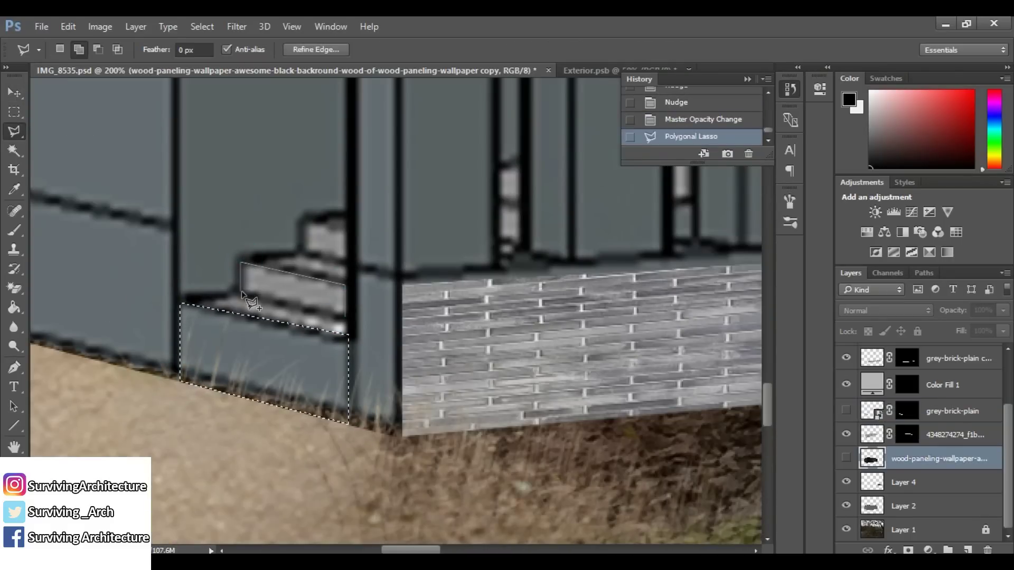
double_click(345, 317)
scroll(347, 305, "up", 2)
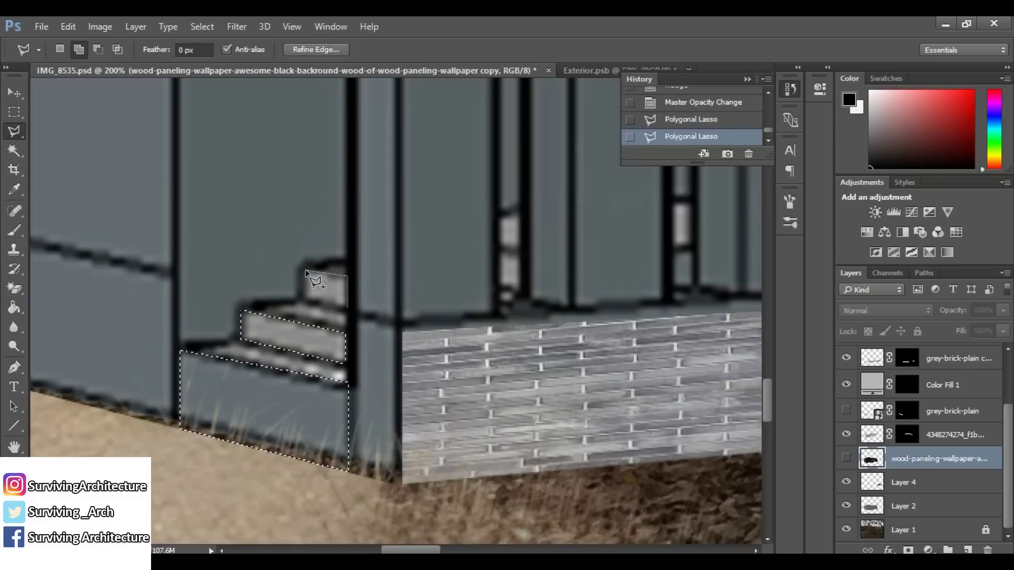
left_click(348, 309)
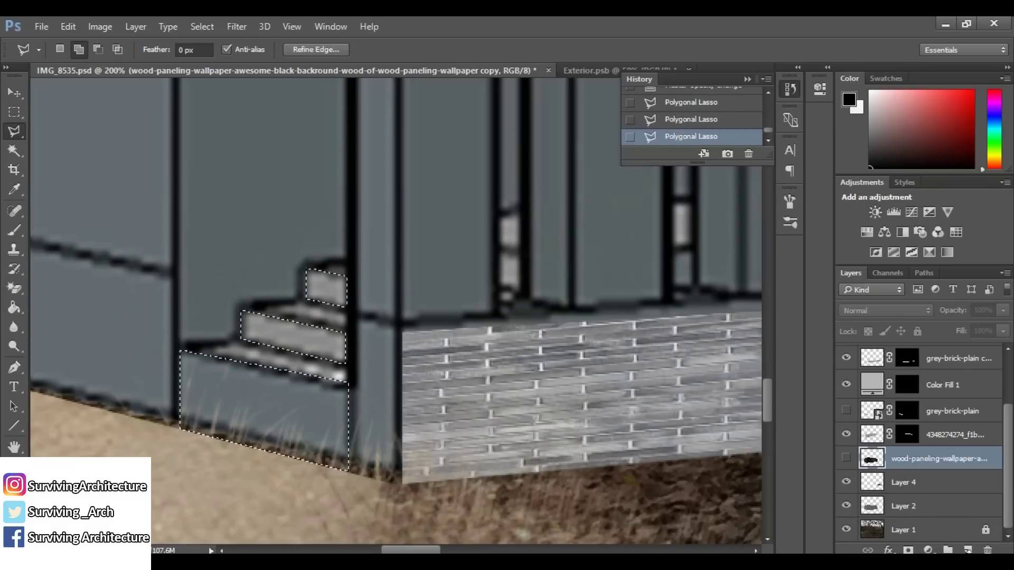
Add a grey Solid Color fill layer limited to the selected stair faces.
left_click(927, 549)
left_click(898, 225)
left_click_drag(319, 248, 315, 204)
left_click(316, 206)
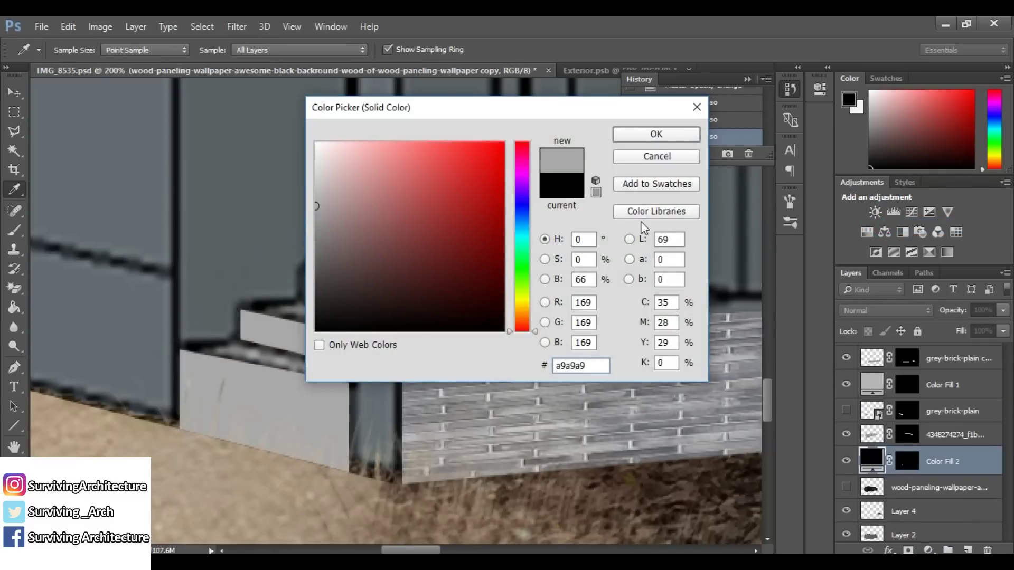
left_click(475, 408)
key("Return")
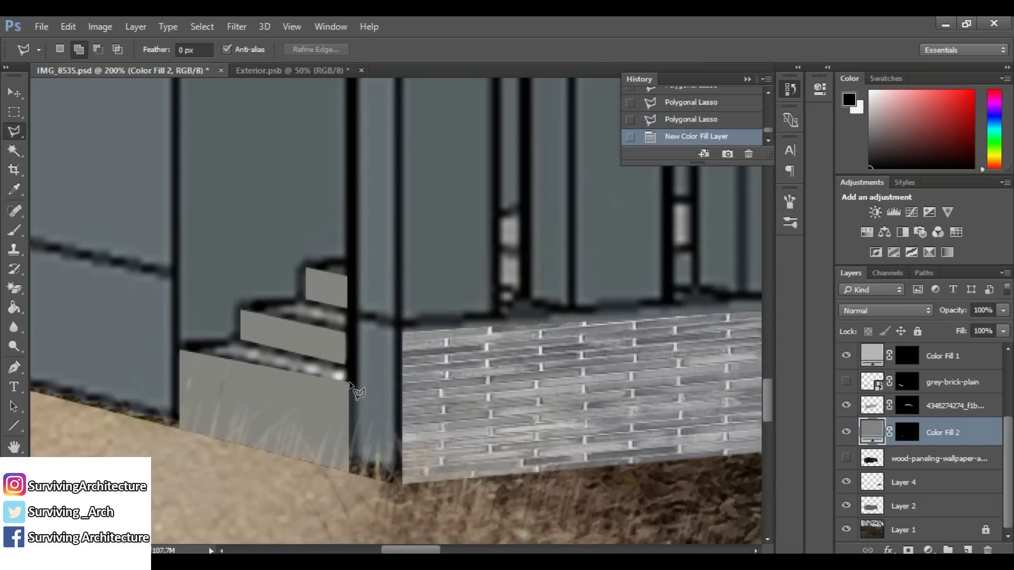
Trim the Color Fill 2 mask along the stairs' edge at the building corner using a rectangular selection and a black brush.
key("m")
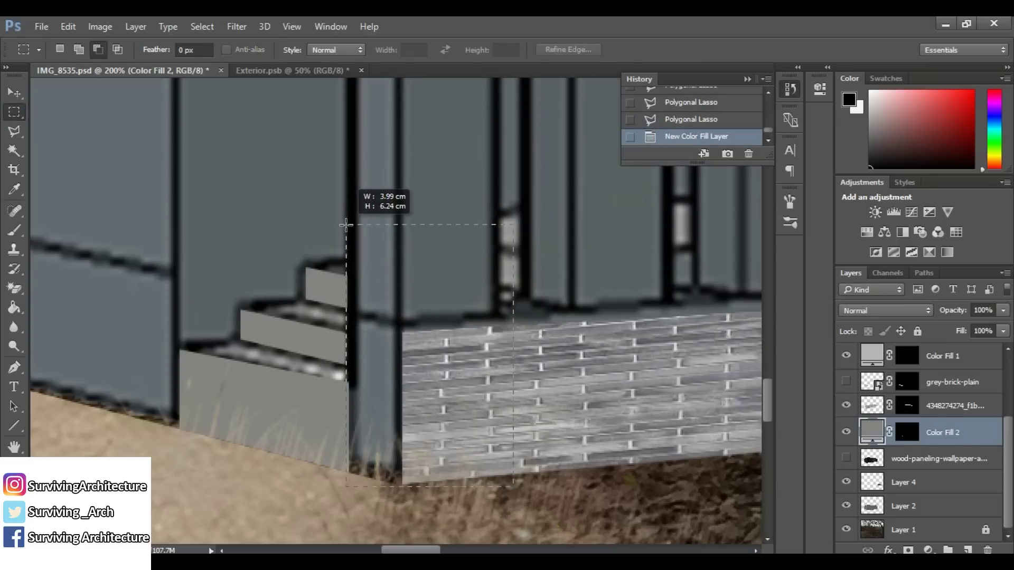
left_click(906, 438)
left_click(14, 233)
key("x")
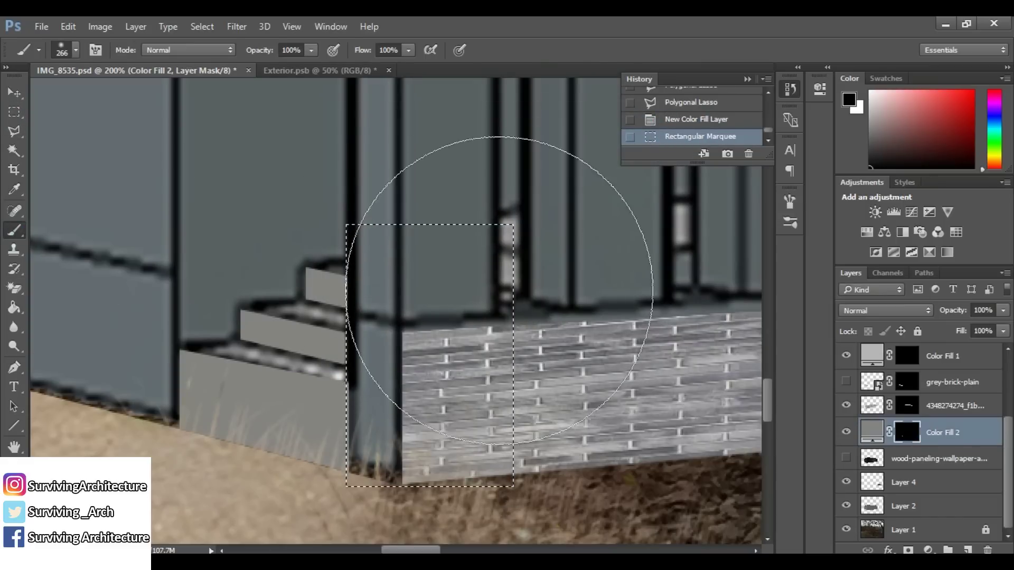
left_click(499, 291)
left_click(401, 450)
left_click(493, 223)
key("ctrl+d")
Select the gaps beneath the grey Color Fill 3 window strips down to the brick plinth.
left_click(15, 132)
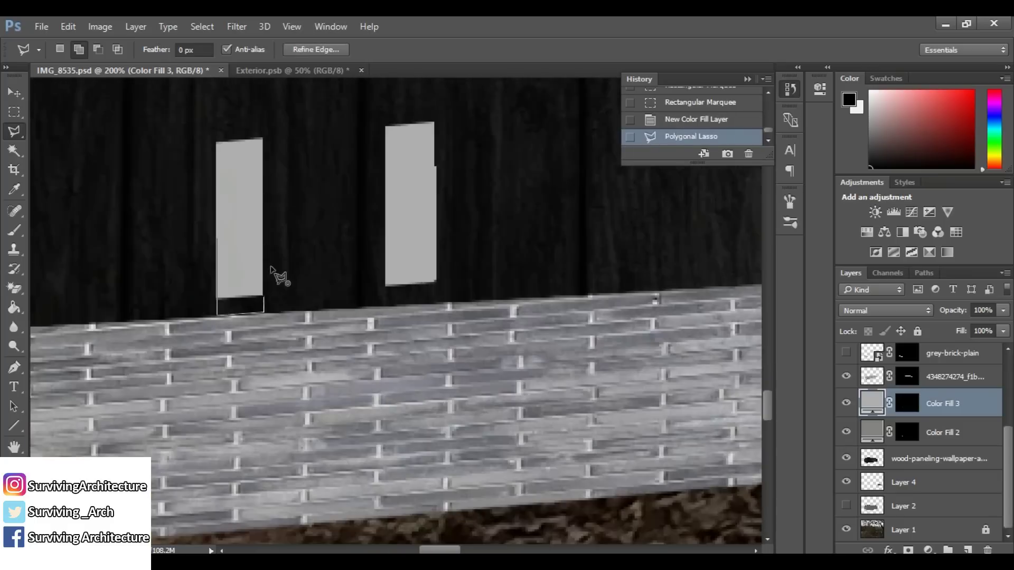
key("m")
left_click_drag(438, 309, 438, 309)
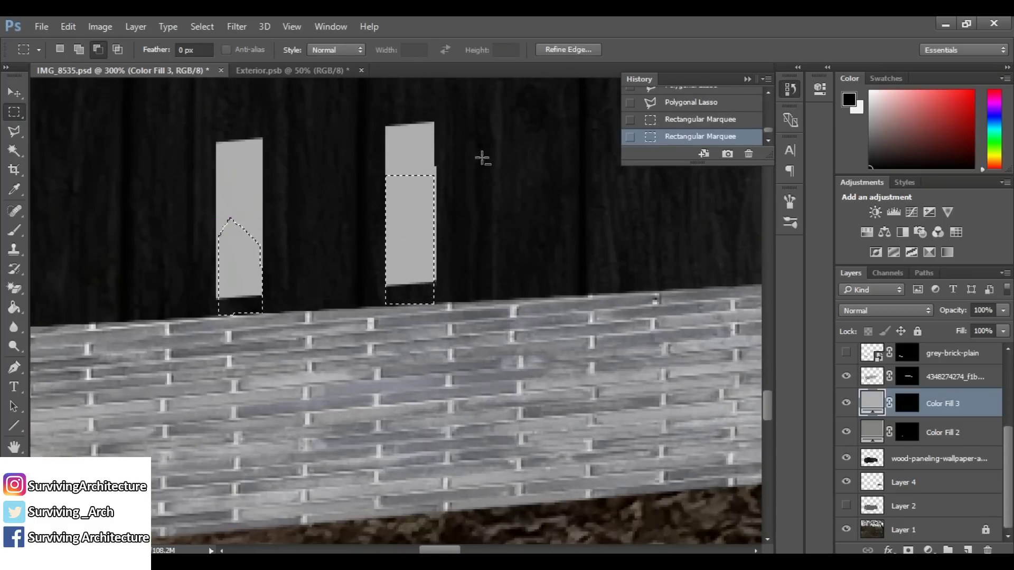
key("l")
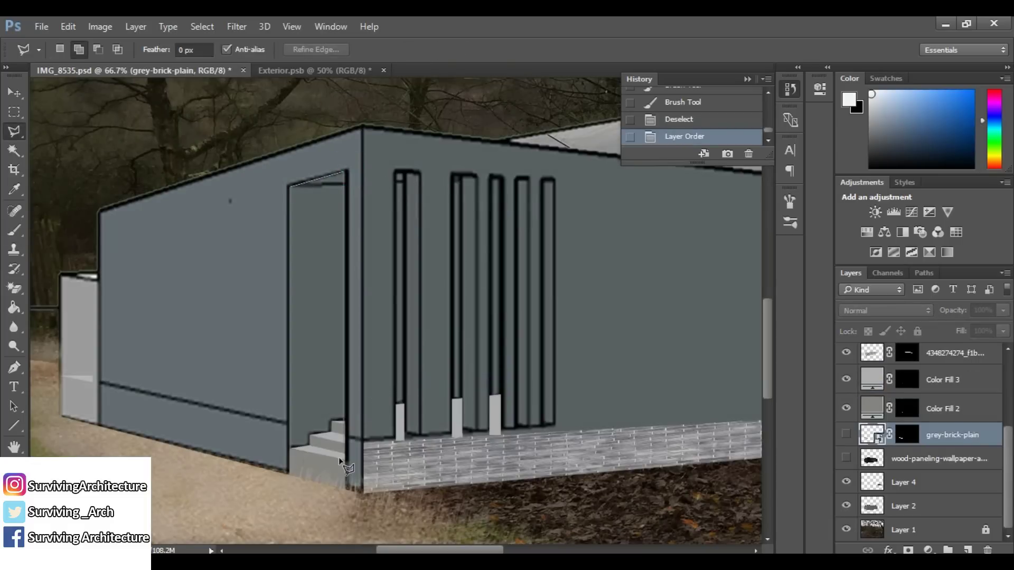
Outline the entrance doorway above the stairs with the Polygonal Lasso.
left_click(345, 459)
left_click(301, 463)
double_click(293, 449)
Add the first two tall window slots beside the entrance to the doorway selection with the Rectangular Marquee.
key("m")
scroll(399, 443, "up", 2)
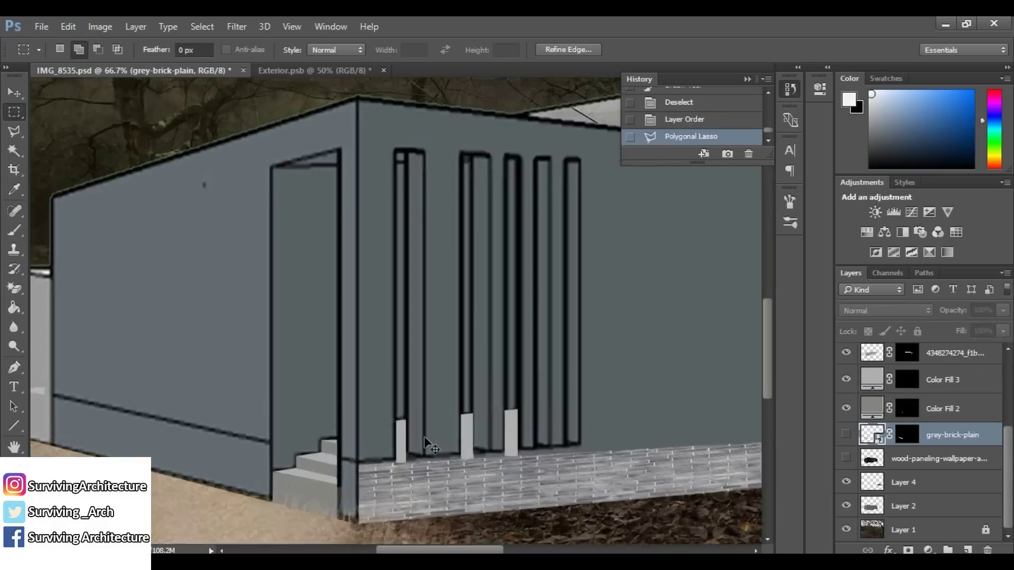
left_click_drag(400, 444, 457, 150)
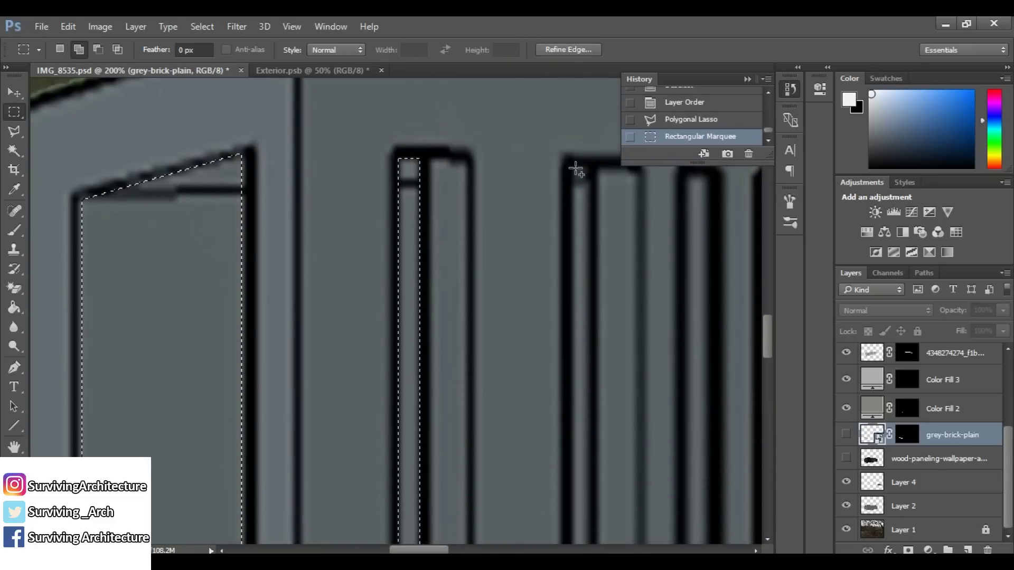
left_click_drag(575, 169, 598, 509)
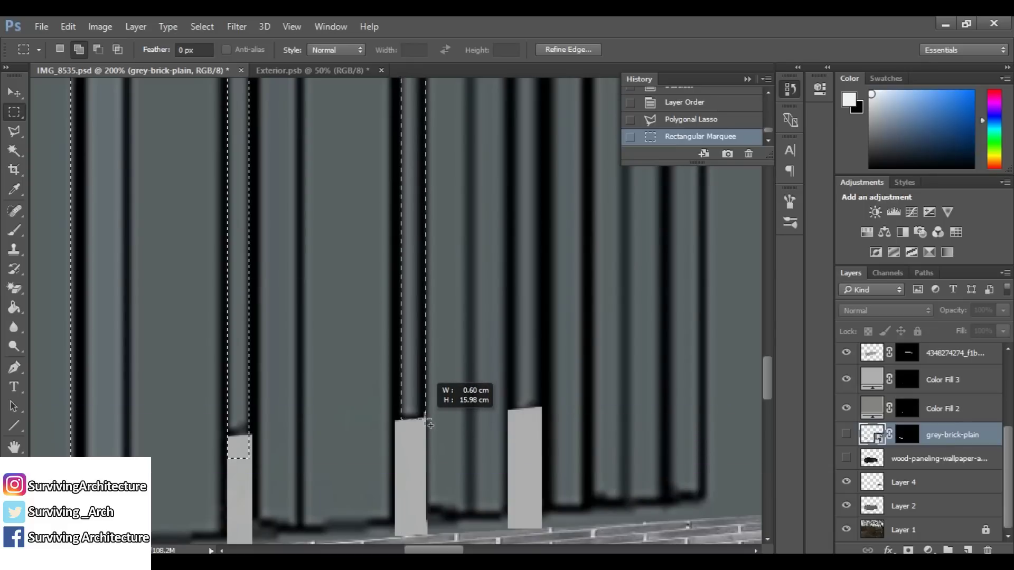
left_click_drag(427, 422, 424, 420)
left_click_drag(424, 419, 400, 381)
left_click_drag(413, 155, 399, 90)
key("ctrl+minus")
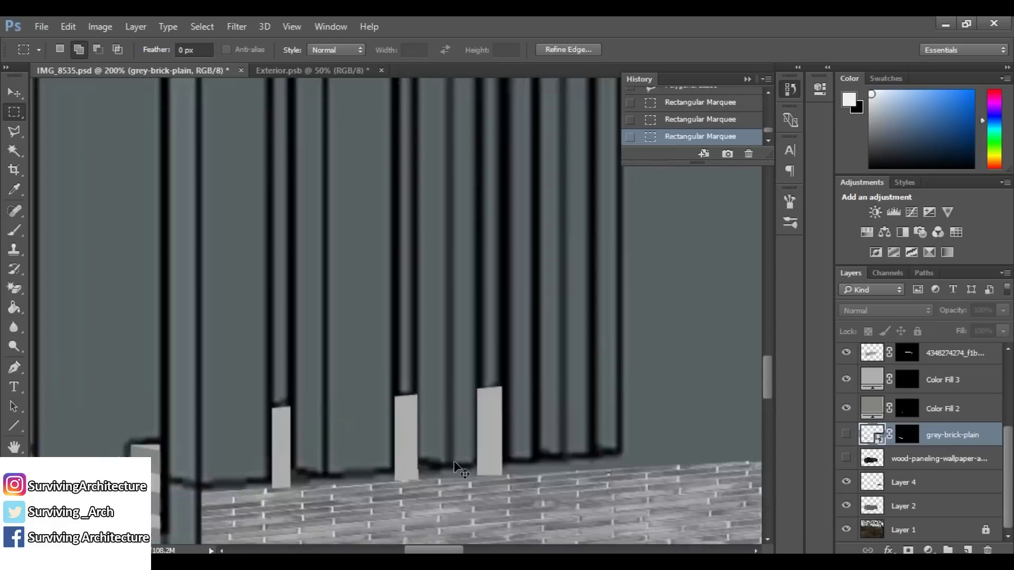
scroll(409, 176, "up", 3)
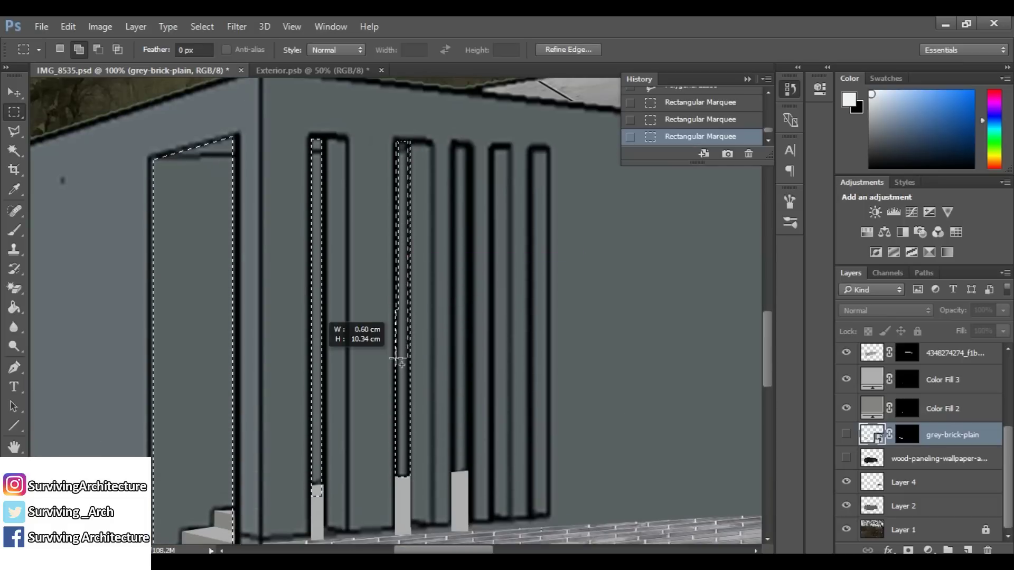
Even out the second window slot's selection by filling in its side and subtracting the excess strip.
left_click_drag(395, 358, 395, 359)
scroll(394, 358, "down", 1)
left_click(99, 50)
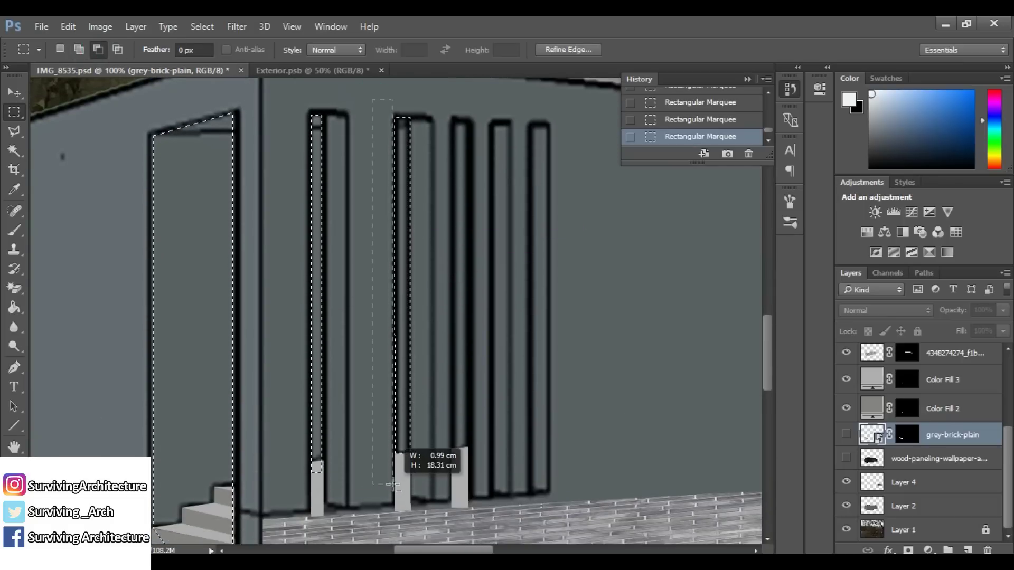
left_click_drag(393, 484, 393, 484)
Add the third window slot above its grey strip to the combined opening selection.
left_click(78, 49)
key("ctrl+plus")
left_click_drag(225, 541, 250, 146)
scroll(350, 252, "down", 10)
left_click_drag(503, 417, 539, 123)
scroll(512, 348, "up", 2)
left_click_drag(539, 464, 507, 101)
scroll(611, 300, "down", 5)
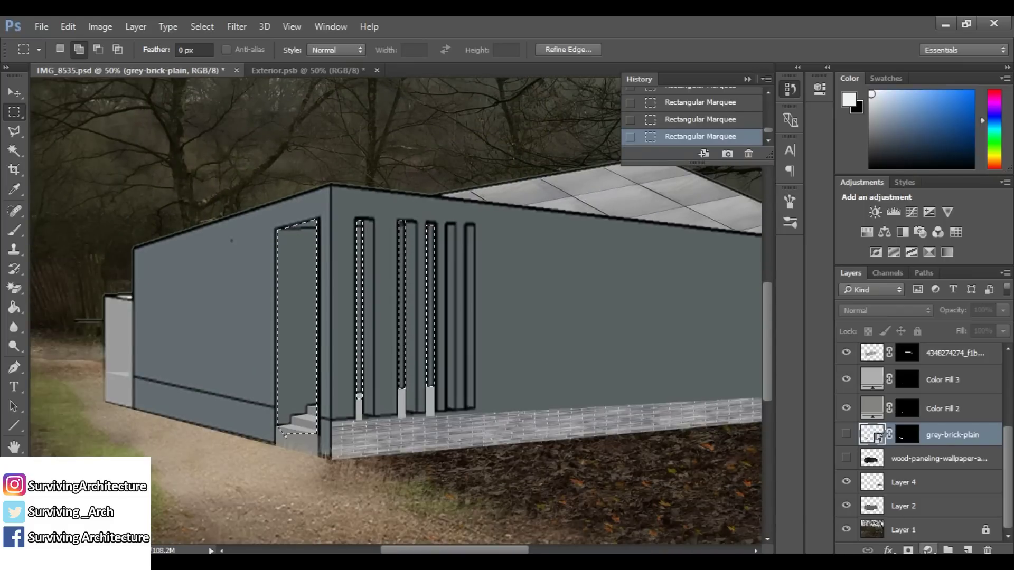
Paint the selected door and window openings black on a new layer, set its opacity to 58%, and deselect.
left_click(927, 550)
left_click(794, 500)
left_click(967, 550)
left_click_drag(926, 419, 947, 415)
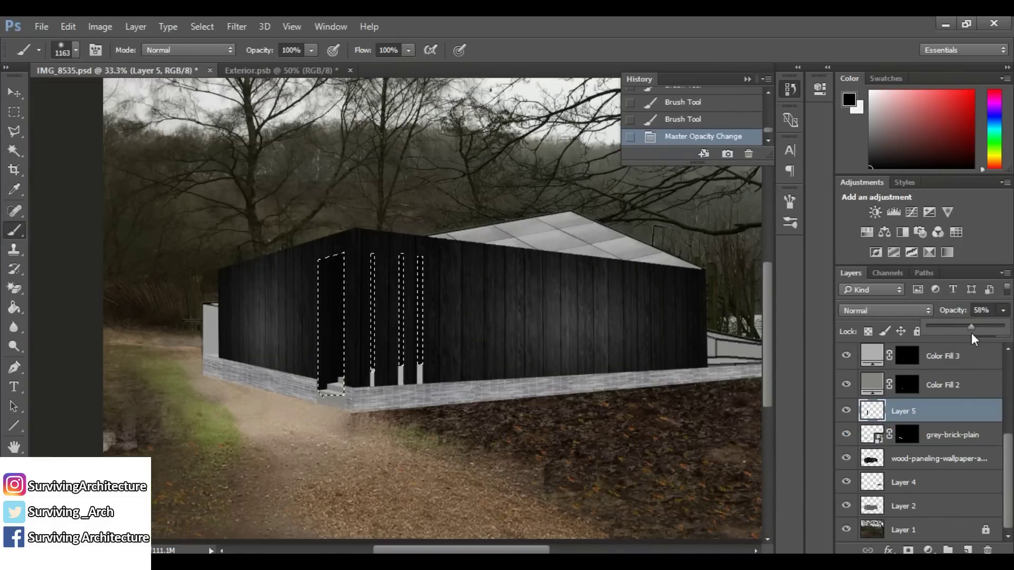
key("ctrl+d")
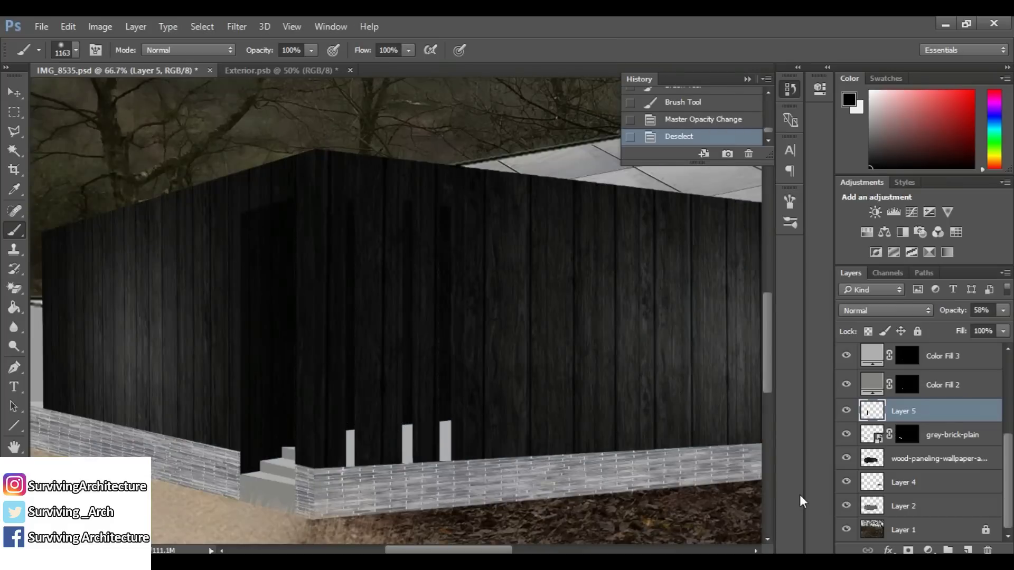
Delete Layer 2, which holds the base model of the main building volume.
key("ctrl+minus")
left_click(939, 507)
key("Delete")
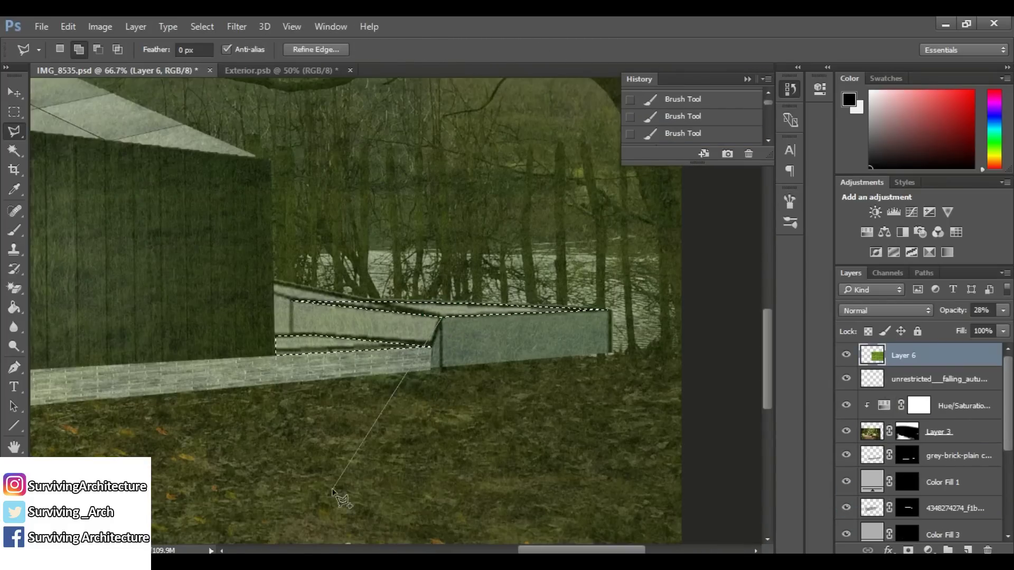
Add the lawn area in front of and beyond the terrace wall to the grass selection with the Polygonal Lasso.
left_click(332, 491)
left_click(476, 496)
left_click(638, 502)
left_click(726, 285)
left_click(652, 230)
double_click(613, 244)
key("ctrl+plus")
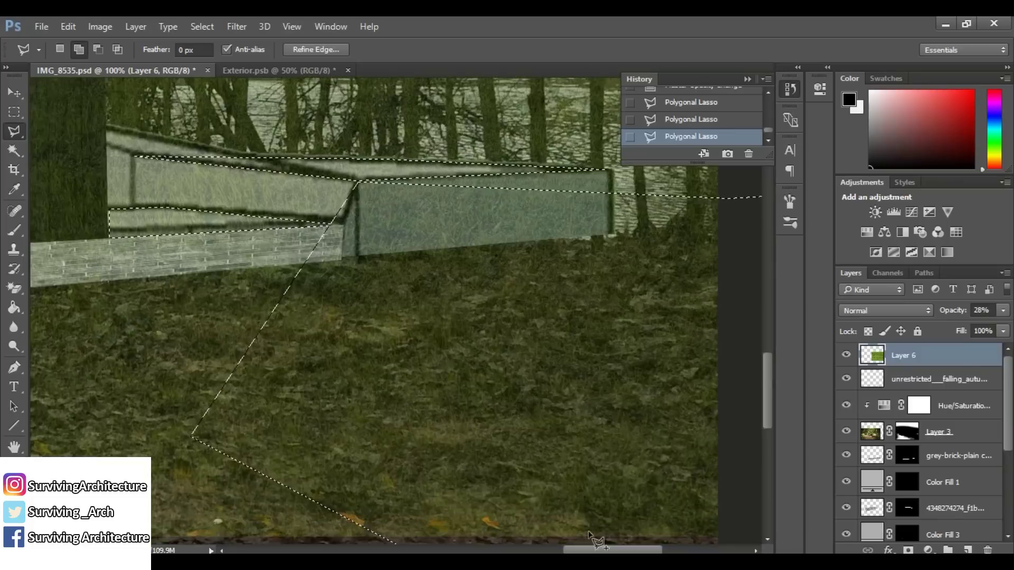
Extend the grass selection past the photo's edge to close the gap along the top of the far terrace wall.
left_click_drag(755, 196, 424, 266)
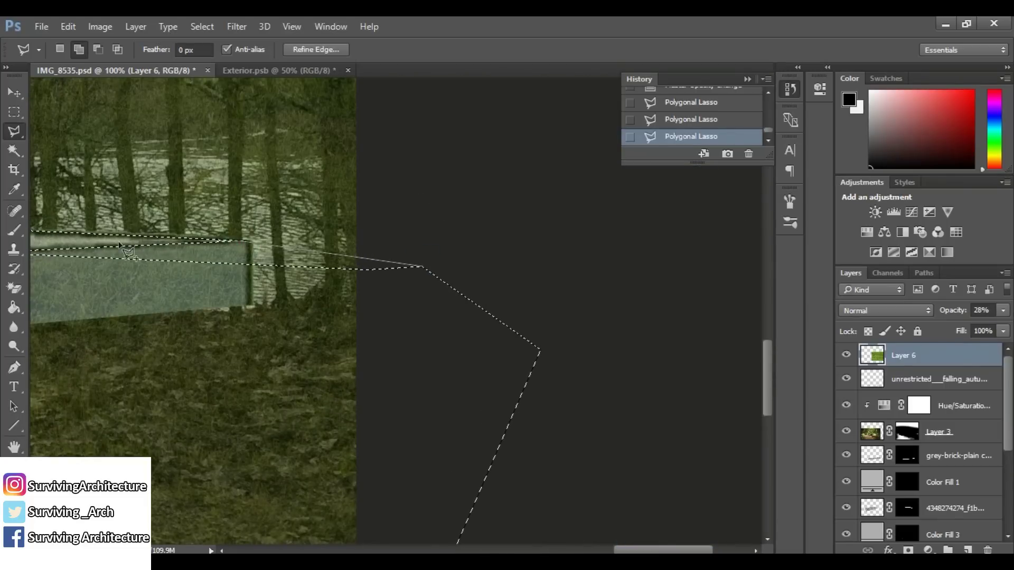
key("ctrl+plus")
mouse_move(392, 173)
left_mouse_down()
mouse_move(177, 173)
mouse_move(358, 173)
left_mouse_up()
left_click(71, 200)
left_click_drag(578, 296, 391, 240)
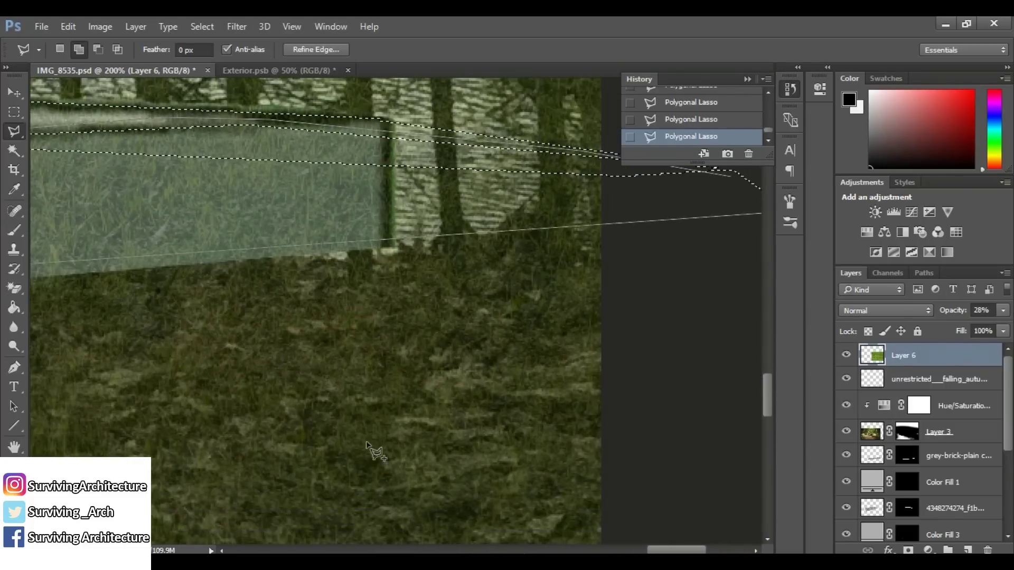
left_click(586, 342)
key("Escape")
Mask the Layer 6 grass to the selection and set the layer's opacity to 100%.
key("ctrl+minus")
key("ctrl+minus")
left_click(907, 550)
left_click(1003, 309)
left_click(1007, 327)
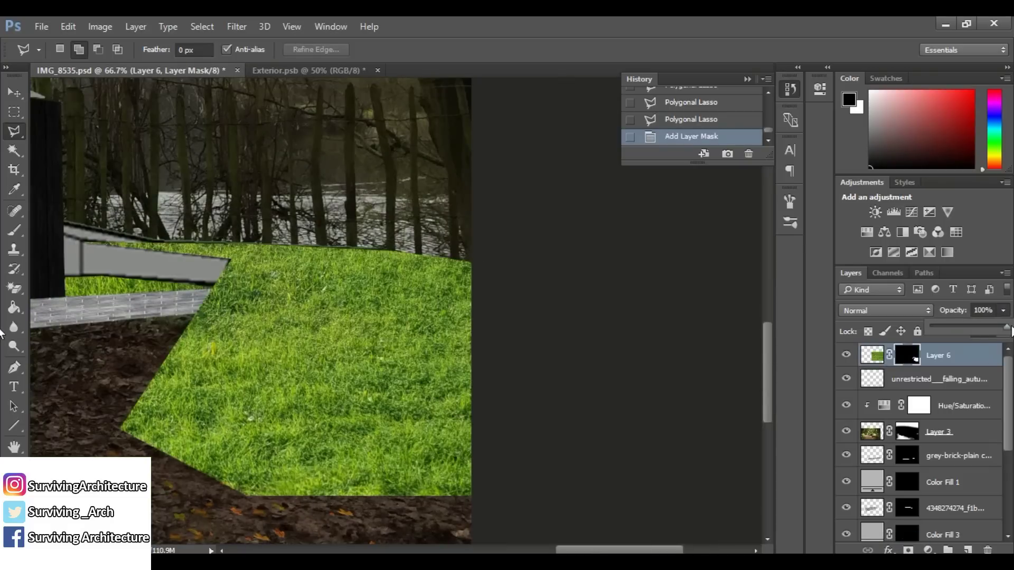
Delete the leftover model layer showing the outlined terrace wall.
scroll(543, 522, "down", 1)
key("v")
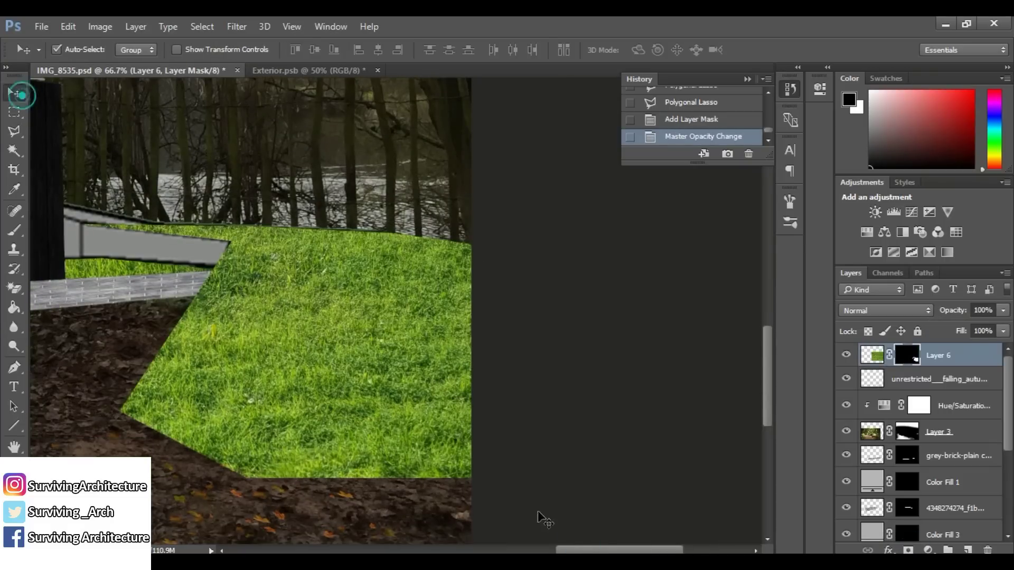
left_click(107, 237)
key("Delete")
left_click_drag(107, 238, 165, 299)
key("alt+Tab")
left_click_drag(420, 292, 405, 232)
scroll(404, 232, "up", 3)
key("ctrl+plus")
key("ctrl+plus")
left_click_drag(532, 355, 619, 400)
left_click_drag(169, 184, 170, 191)
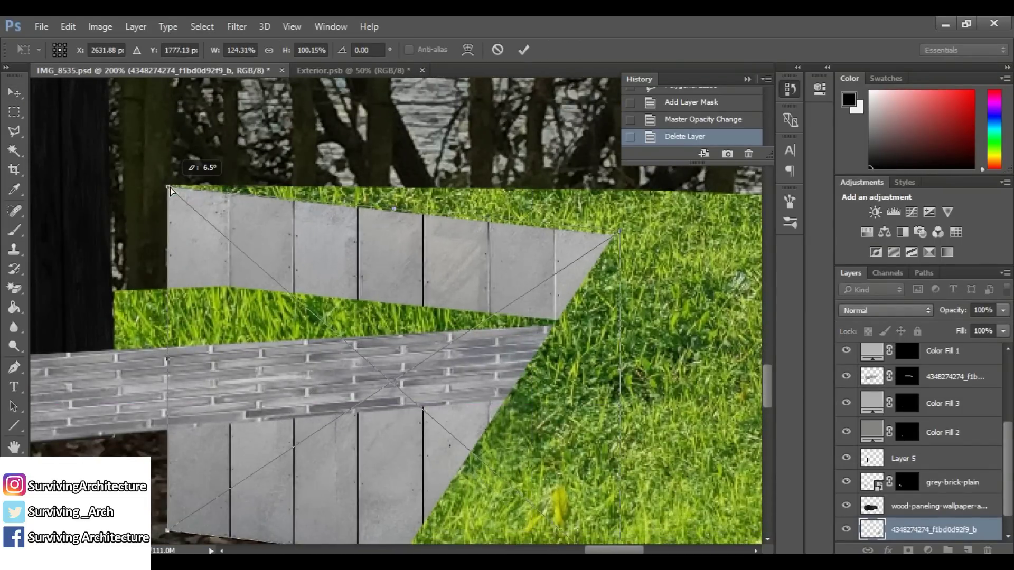
left_click(523, 50)
key("Left")
Rasterize the panel texture layer, clear the surplus panels below the brick plinth, and deselect.
left_click(21, 112)
scroll(672, 536, "down", 5)
mouse_move(672, 540)
left_mouse_down()
mouse_move(140, 233)
mouse_move(152, 235)
left_mouse_up()
right_click(917, 533)
left_click(746, 319)
key("Delete")
key("ctrl+minus")
key("ctrl+minus")
key("ctrl+minus")
key("ctrl+minus")
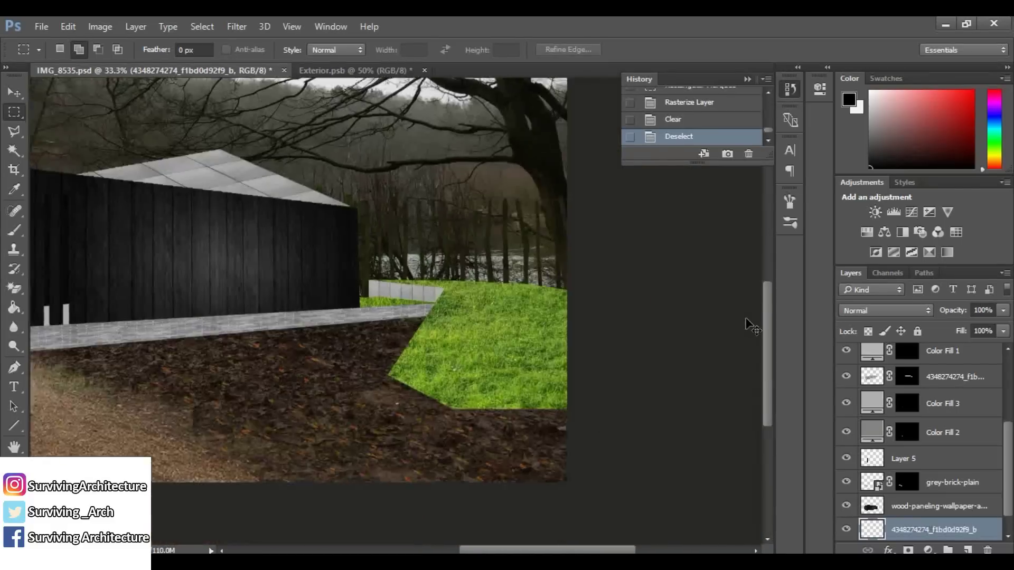
Activate the layer mask of the Layer 6 grass for editing with the Brush tool.
key("ctrl+plus")
key("ctrl+plus")
left_click(14, 211)
double_click(426, 439)
scroll(904, 448, "down", 1)
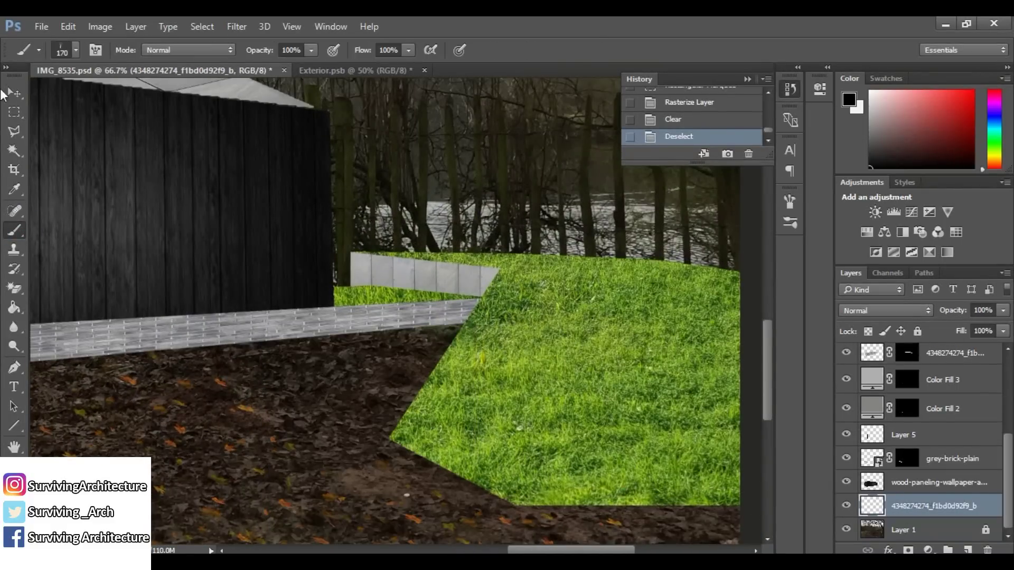
key("v")
scroll(904, 396, "up", 2)
left_click(924, 364)
scroll(904, 396, "down", 2)
scroll(898, 501, "up", 3)
left_click(906, 357)
key("b")
Choose a grass-blade brush tip and set its size to 114 px.
right_click(456, 371)
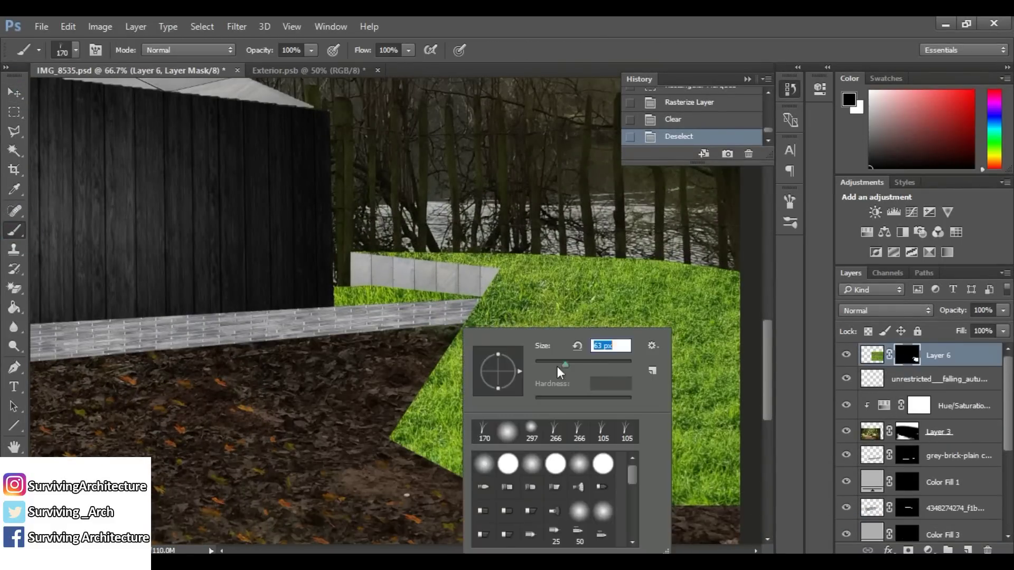
right_click(368, 438)
scroll(495, 486, "down", 1)
double_click(495, 486)
right_click(430, 478)
left_click(552, 365)
left_click(389, 425)
Paint black on the Layer 6 mask at 65% opacity to feather the lawn's hard edges into the fallen leaves.
left_click(681, 518)
mouse_move(438, 454)
left_mouse_down()
mouse_move(765, 519)
mouse_move(665, 504)
left_mouse_up()
left_click(621, 511)
key("6")
key("5")
left_click_drag(599, 509, 440, 465)
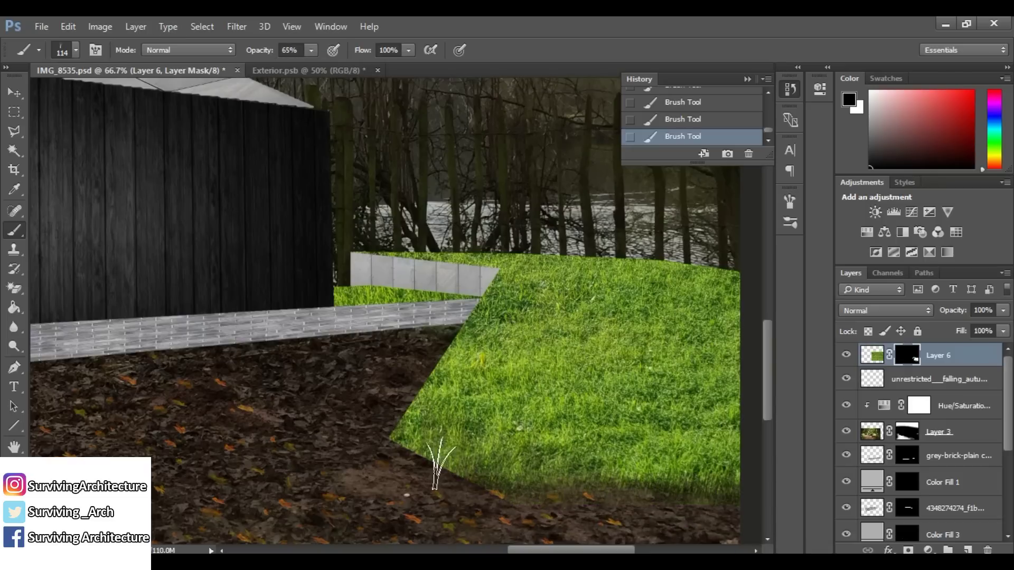
left_click_drag(506, 515, 402, 391)
left_click_drag(453, 346, 472, 336)
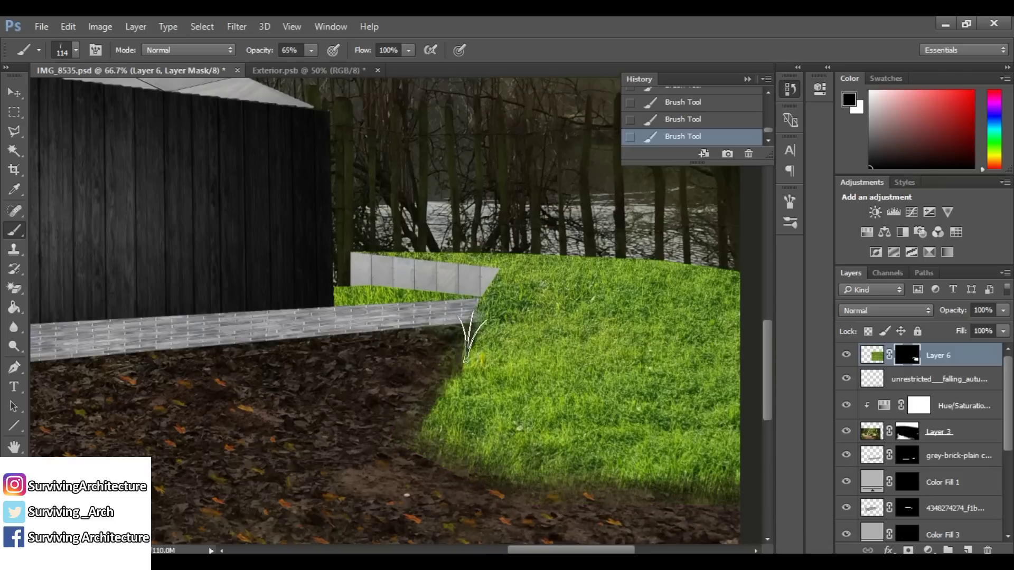
Paint white grass blades with a 20 px brush on the Layer 6 mask along the base of the panelled terrace wall.
scroll(633, 369, "down", 2)
scroll(453, 306, "up", 3)
key("ctrl+plus")
key("ctrl+plus")
right_click(447, 288)
left_click(523, 321)
key("Return")
key("x")
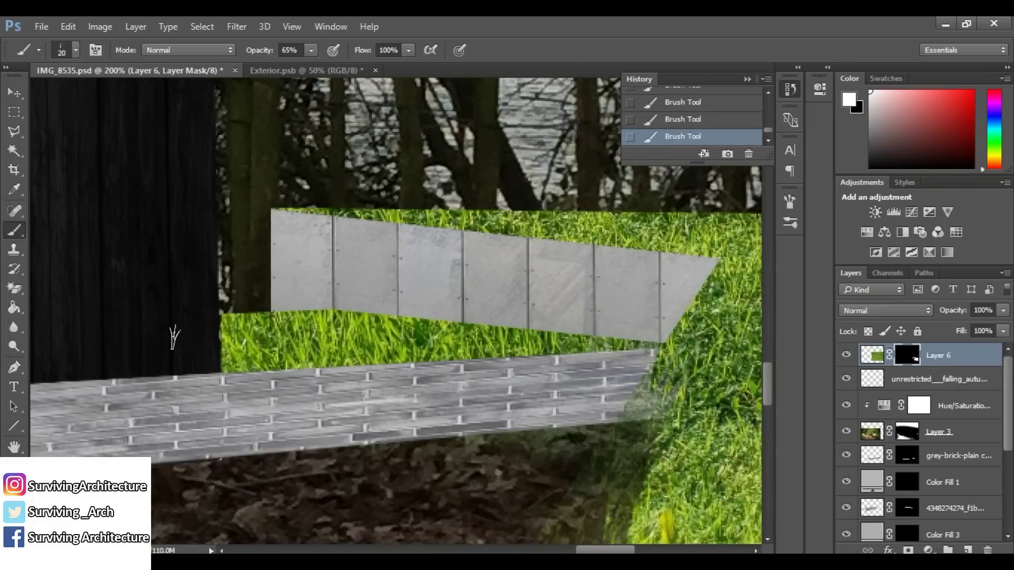
scroll(313, 316, "up", 2)
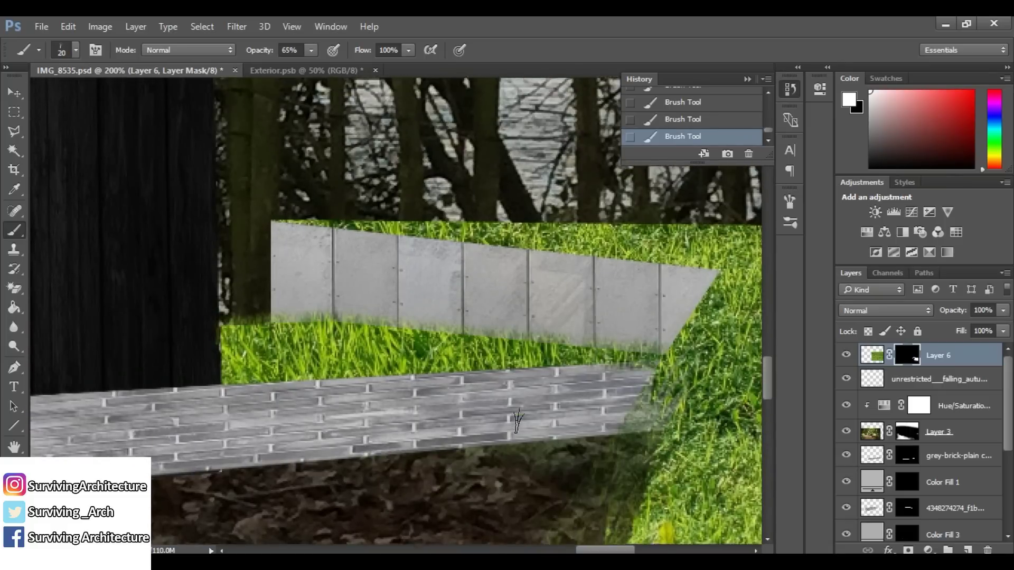
Mask out the grass along the timber wall's edge by painting black inside a narrow rectangular selection, then clear the selection.
key("m")
left_click_drag(179, 231, 220, 434)
key("l")
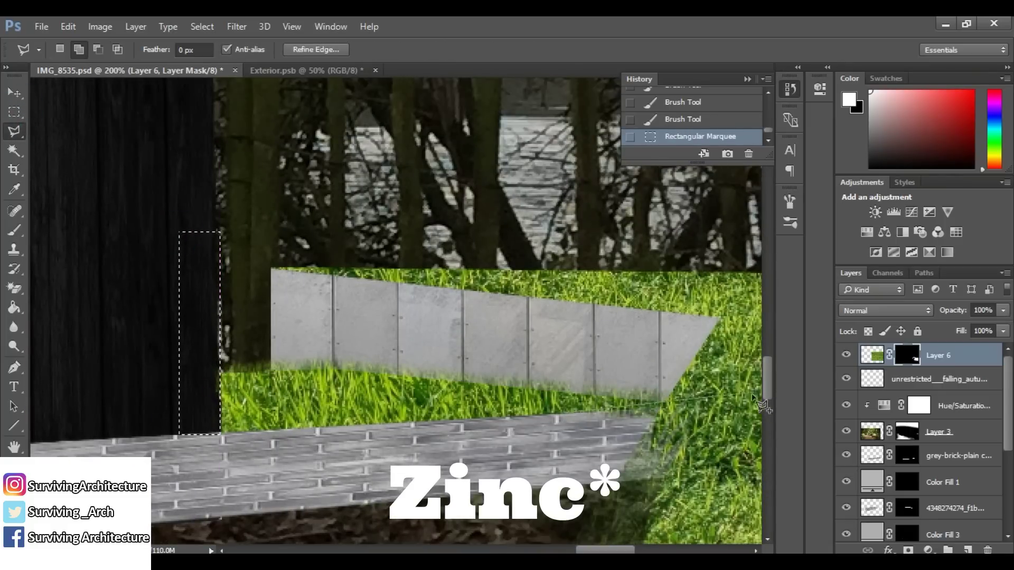
key("b")
left_click(601, 377)
left_click(564, 369)
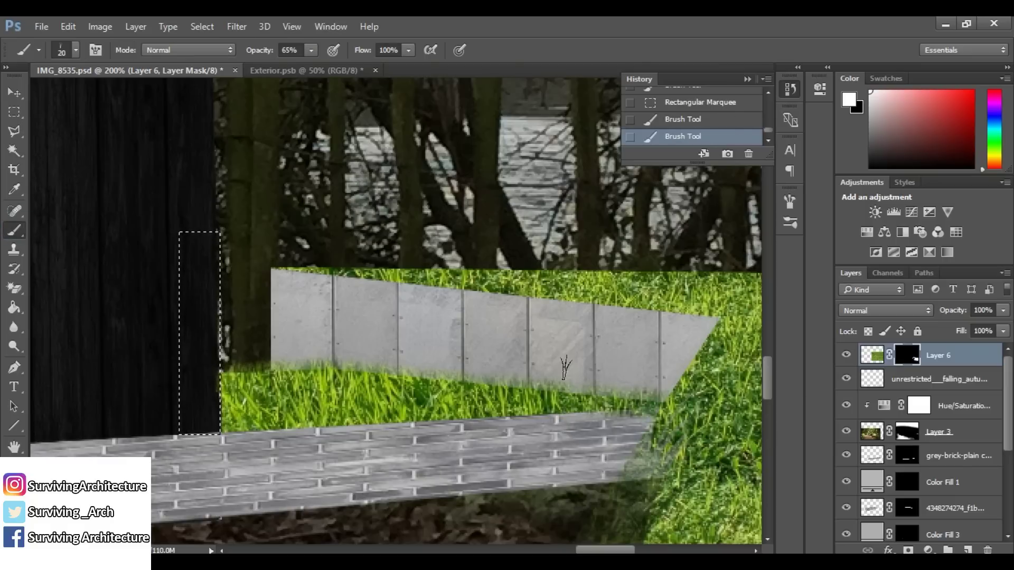
key("x")
left_click_drag(189, 351, 226, 328)
key("ctrl+d")
Paint white on the Layer 6 mask to extend the grass over the far end of the brick plinth.
key("x")
scroll(227, 328, "down", 3)
mouse_move(642, 349)
left_mouse_down()
mouse_move(607, 362)
mouse_move(533, 355)
mouse_move(660, 372)
left_mouse_up()
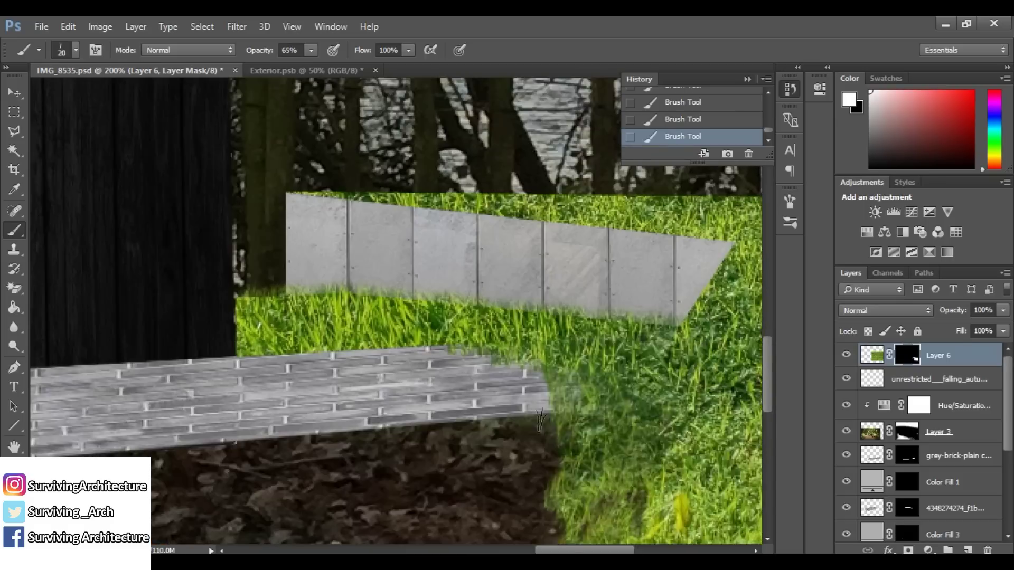
Enlarge the grass-blade brush to 97 px and paint taller blades where the lawn meets the brick plinth.
right_click(565, 397)
left_click(549, 397)
right_click(613, 372)
left_click(536, 366)
left_click_drag(756, 361, 685, 361)
right_click(557, 372)
left_click(533, 375)
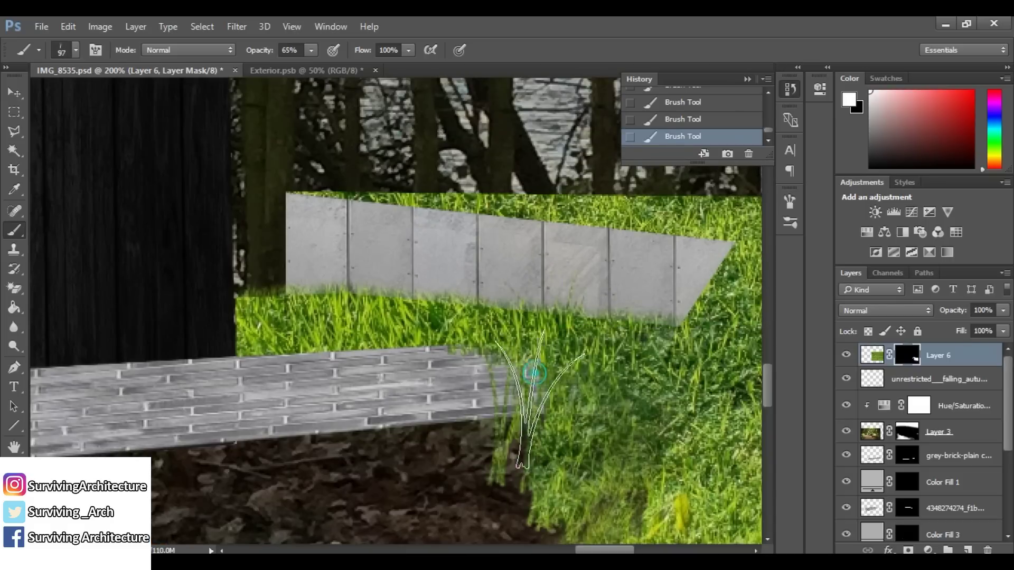
left_click(494, 349)
Soften the lawn's edge against the fallen leaves by painting black on its mask with a 129 px grass brush at 28% opacity.
scroll(581, 402, "down", 5)
right_click(518, 350)
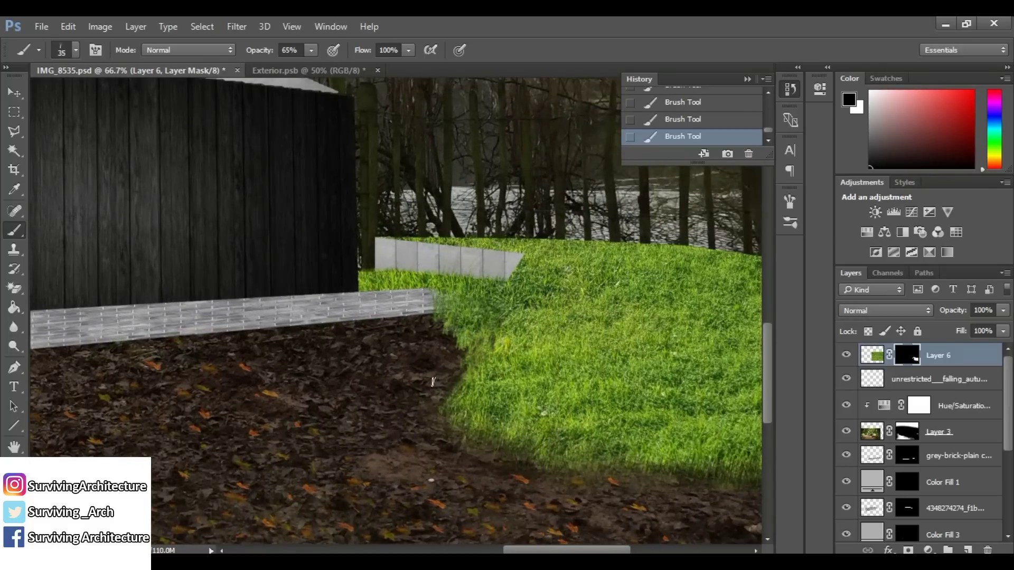
left_click(312, 50)
left_click_drag(322, 65, 299, 64)
right_click(426, 352)
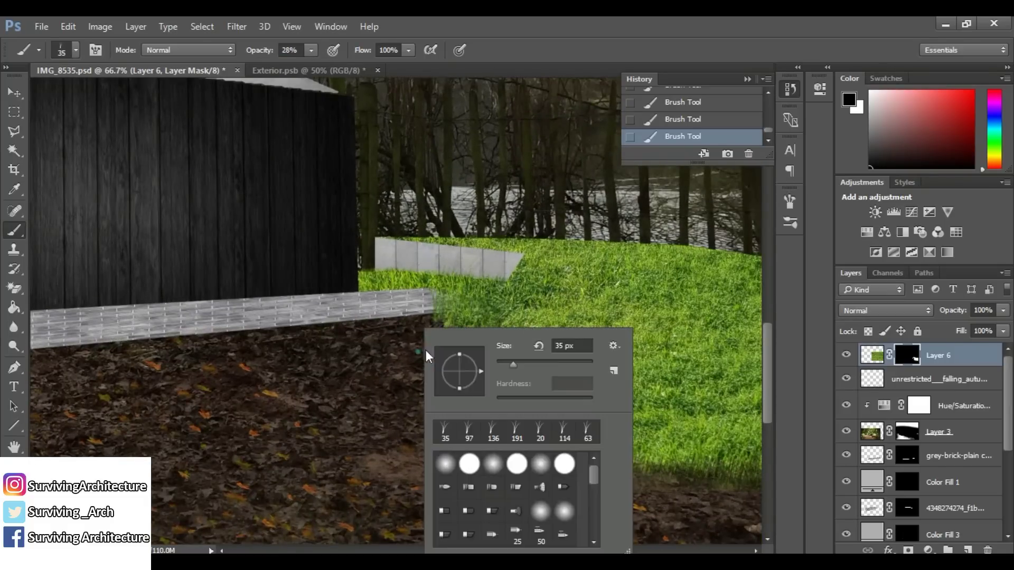
left_click_drag(513, 363, 534, 363)
left_click(372, 376)
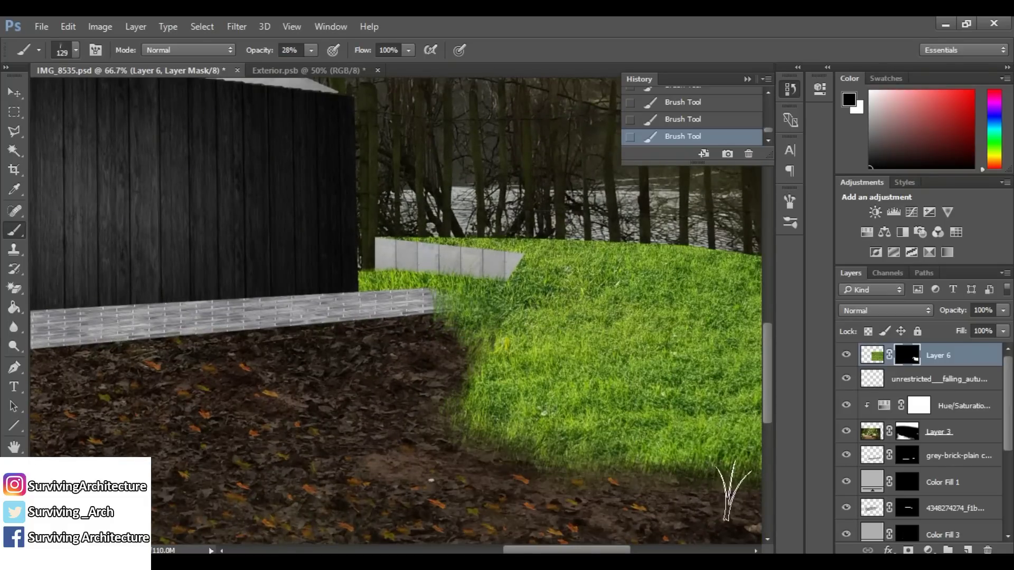
Paint small white grass blades at 79% opacity on the Layer 6 mask along the lawn's straight upper edge behind the terrace wall.
key("ctrl+minus")
key("ctrl+minus")
key("ctrl+plus")
key("ctrl+plus")
key("ctrl+plus")
left_click_drag(584, 375, 297, 380)
key("ctrl+plus")
key("x")
key("z")
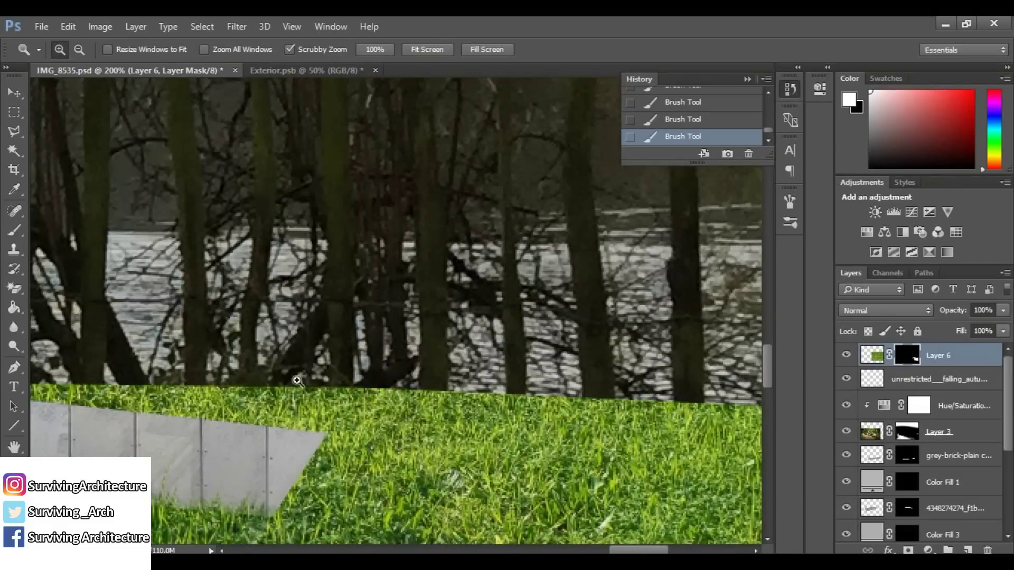
key("b")
right_click(422, 334)
left_click_drag(660, 549, 638, 550)
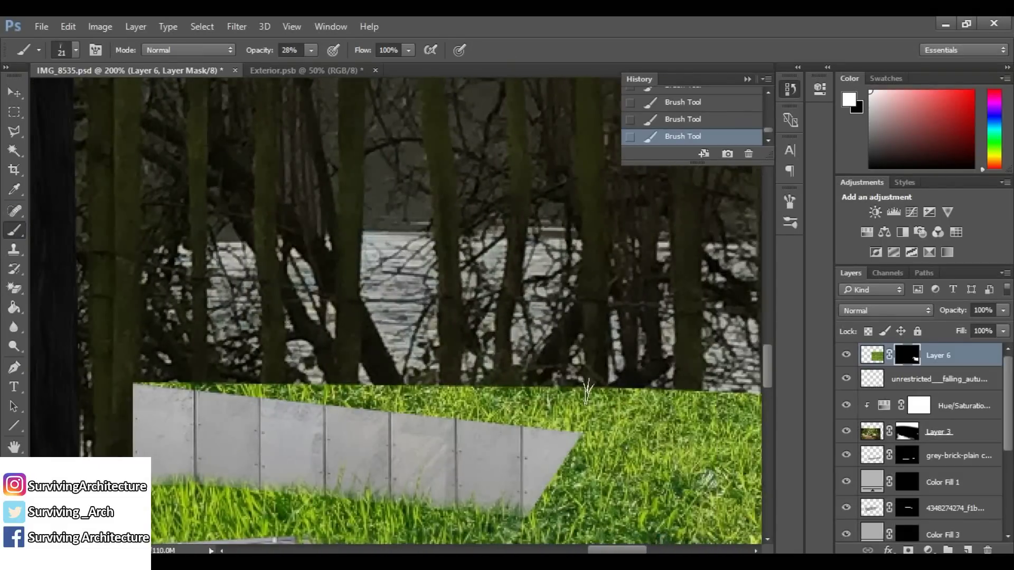
right_click(549, 332)
left_click(629, 364)
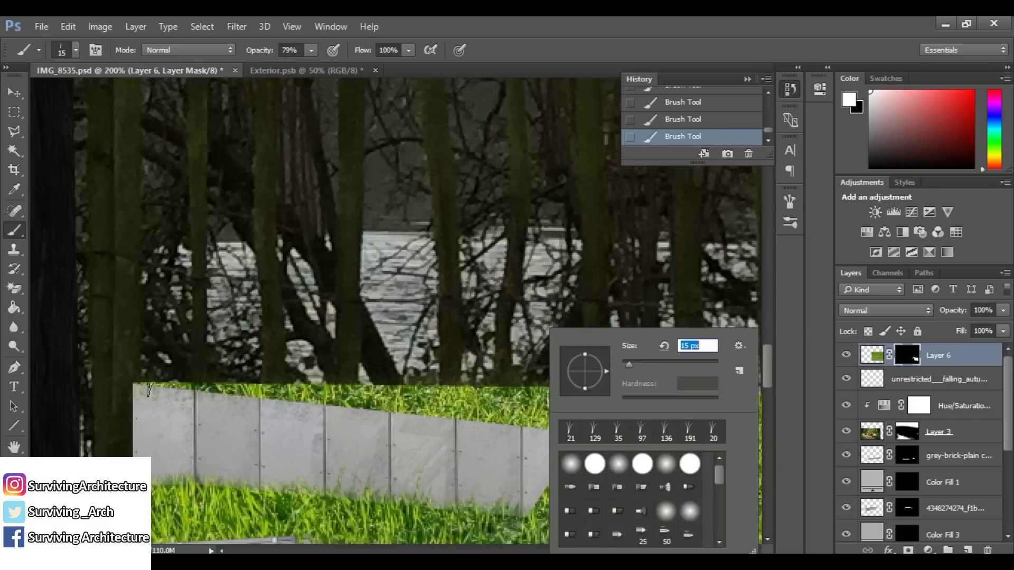
left_click(134, 379)
left_click(577, 383, "shift")
left_click_drag(632, 551, 643, 551)
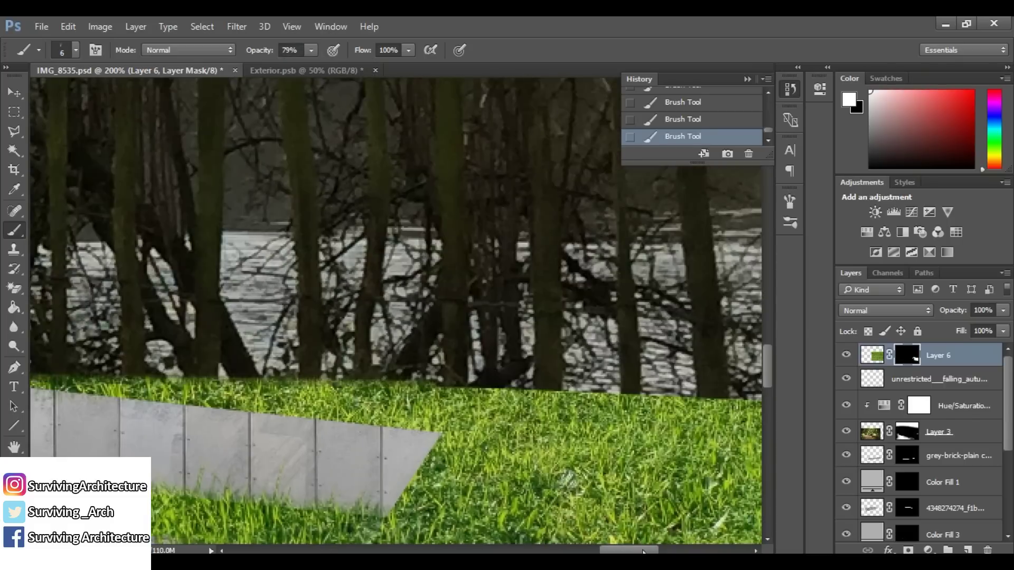
scroll(432, 381, "right", 8)
key("ctrl+0")
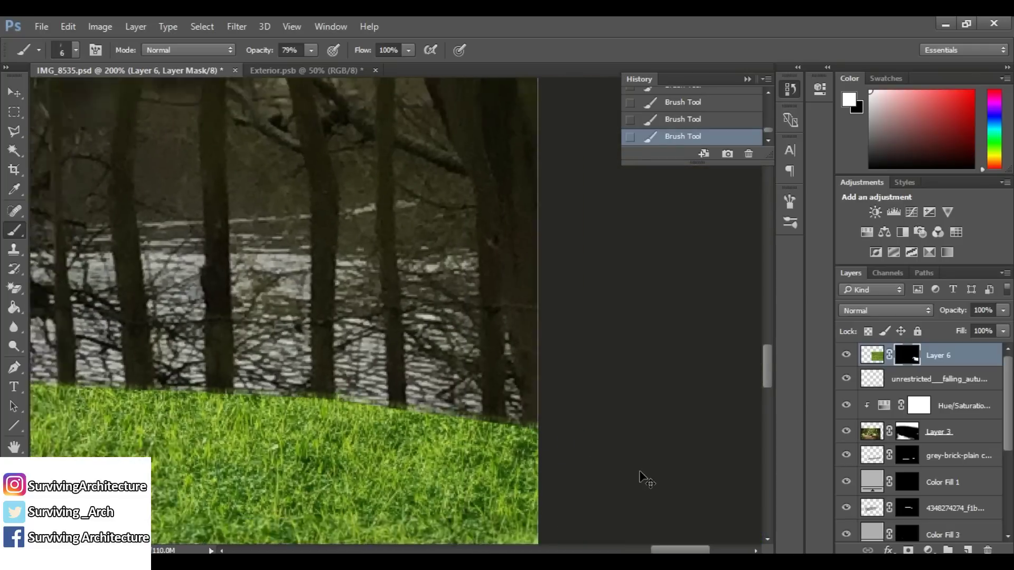
Set the grass brush to 134 px and paint black on the mask to thin out the lawn's front edge.
right_click(683, 369)
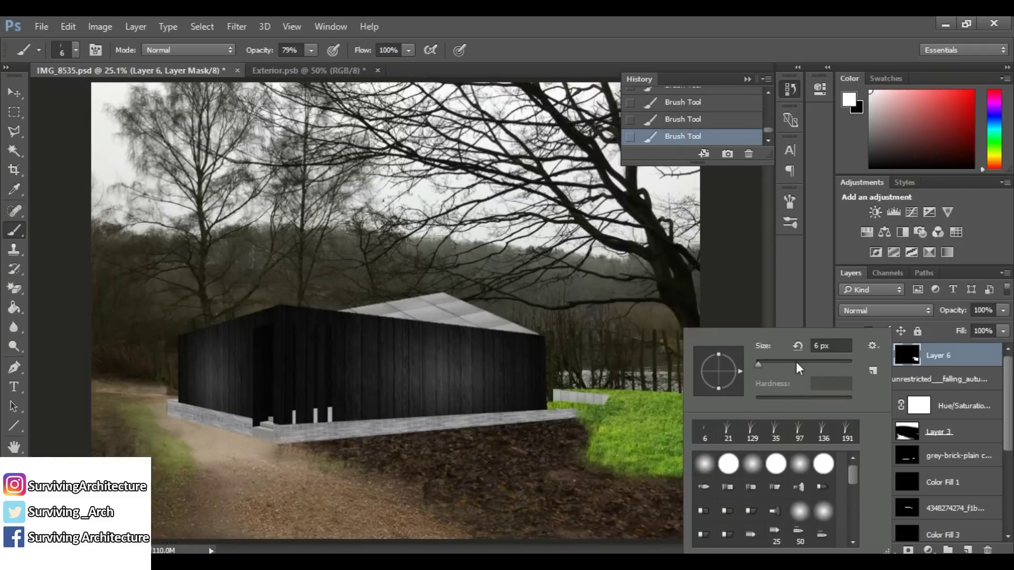
left_click(796, 362)
key("Return")
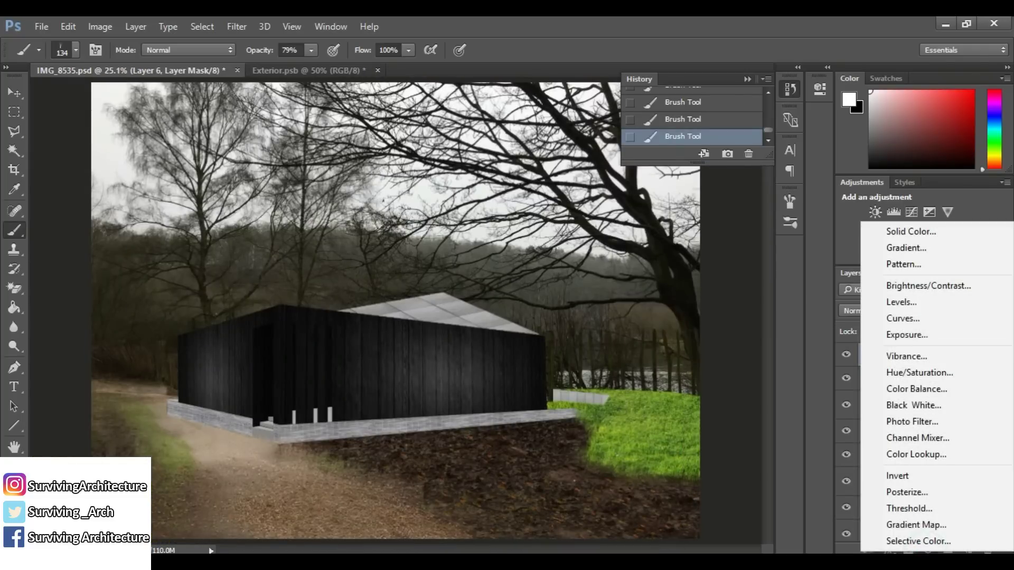
key("x")
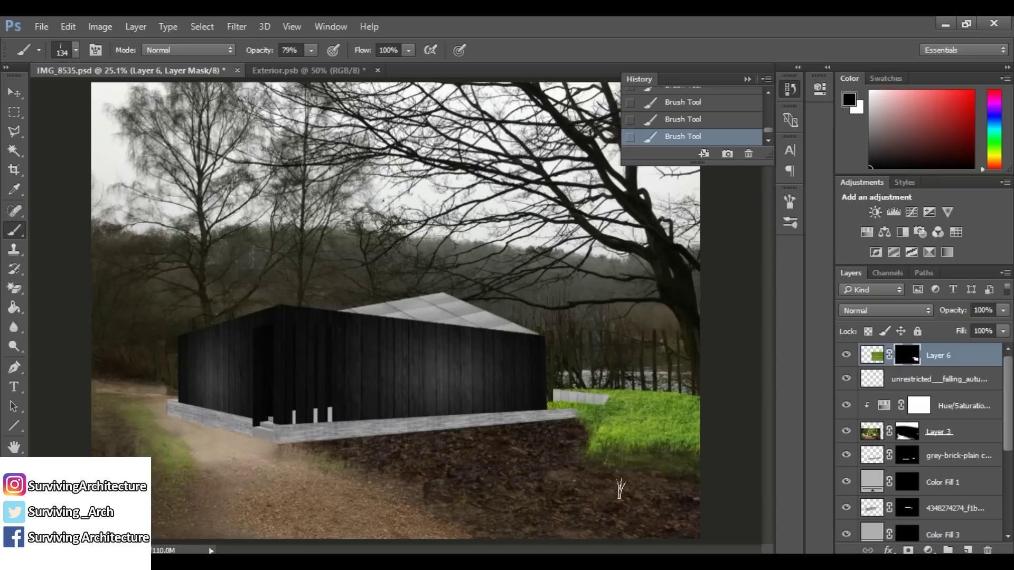
Add a Hue/Saturation adjustment clipped to the Layer 6 grass with Saturation -35 and Lightness -8.
left_click(927, 550)
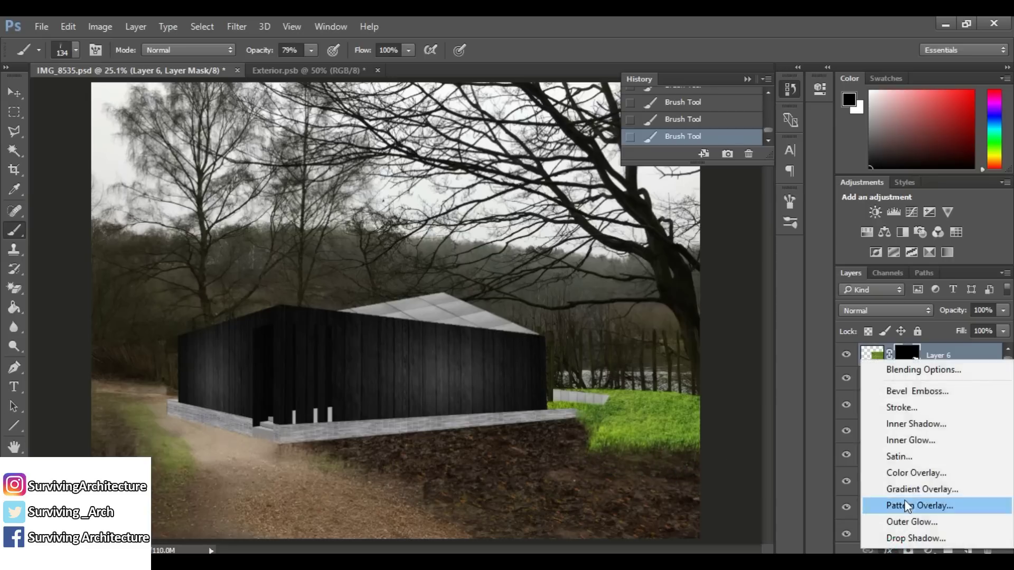
left_click(924, 373)
left_click(858, 373, "alt")
left_click_drag(693, 211, 661, 211)
left_click_drag(692, 242, 685, 243)
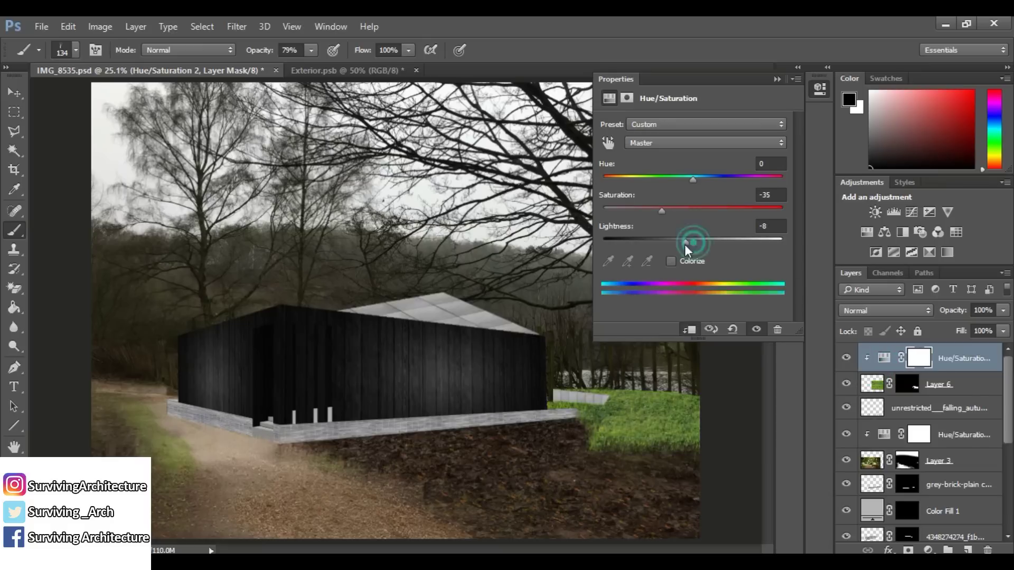
left_click(776, 79)
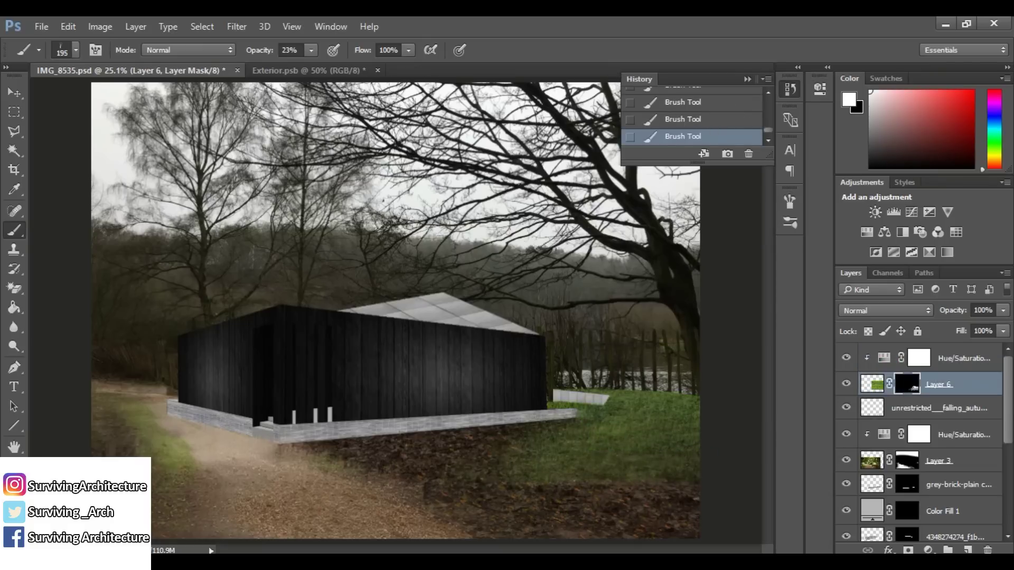
key("ctrl+minus")
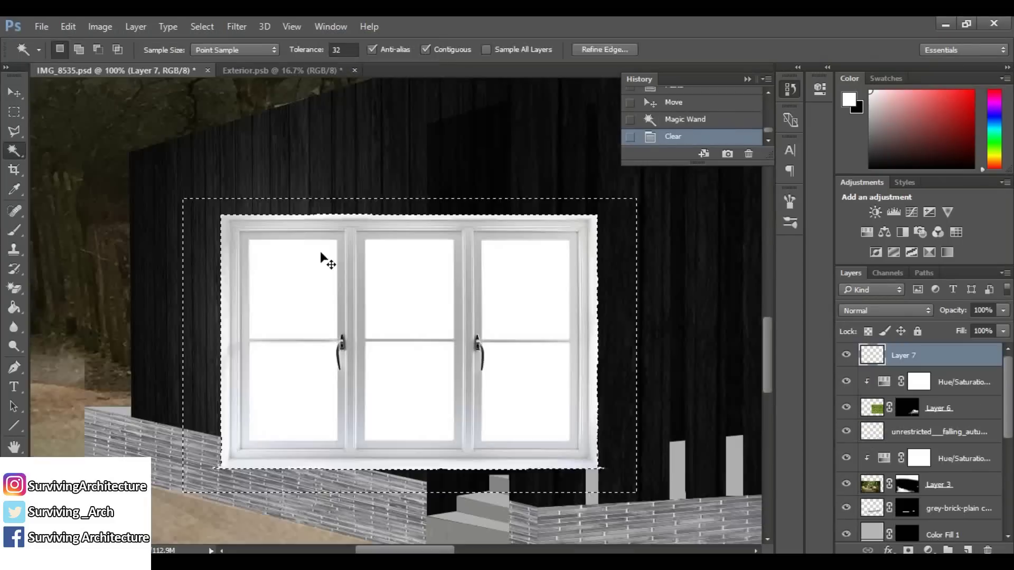
Trim the Layer 7 window image to a single casement using rectangular selections along its ragged edges and surplus panes.
key("ctrl+d")
key("m")
left_click_drag(680, 483, 588, 180)
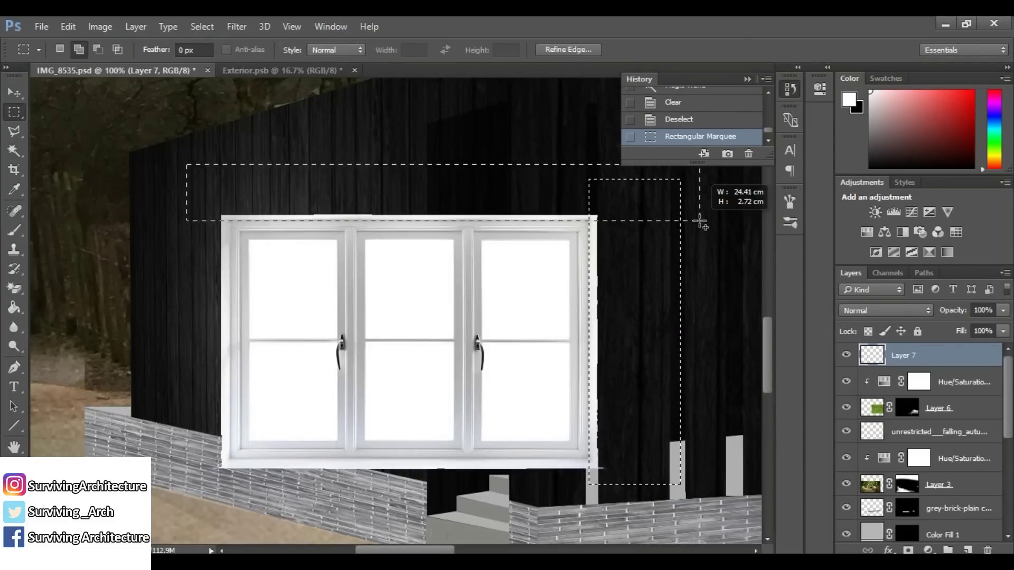
left_click_drag(700, 222, 699, 221)
left_click_drag(184, 163, 231, 494)
left_click_drag(698, 527, 182, 459)
left_click_drag(707, 536, 356, 174)
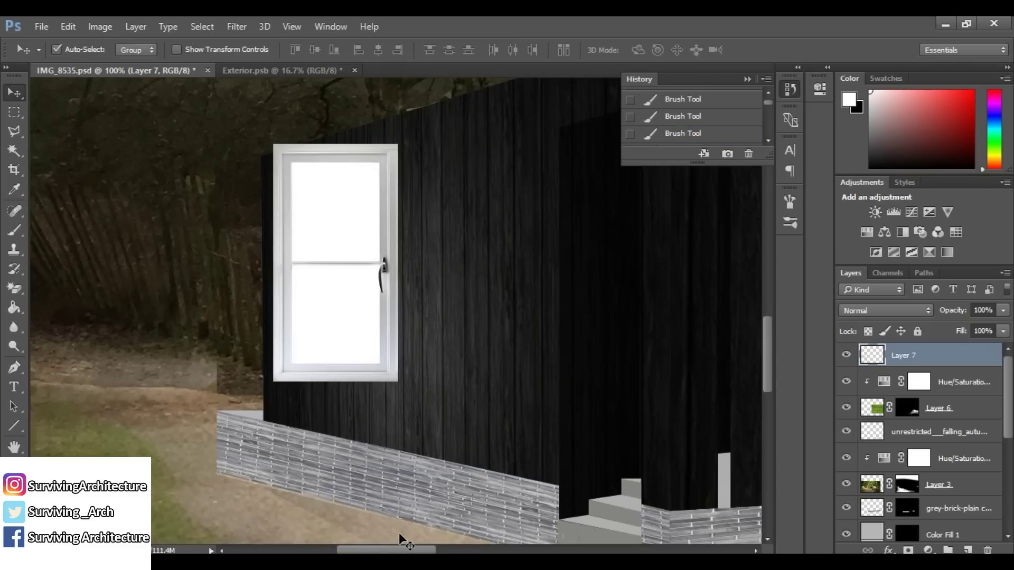
Transform the Layer 7 casement by shortening, narrowing and skewing it to match the perspective of the short timber wall.
key("ctrl+t")
left_click_drag(270, 149, 274, 166)
left_click_drag(397, 144, 399, 138)
left_click_drag(273, 382, 274, 276)
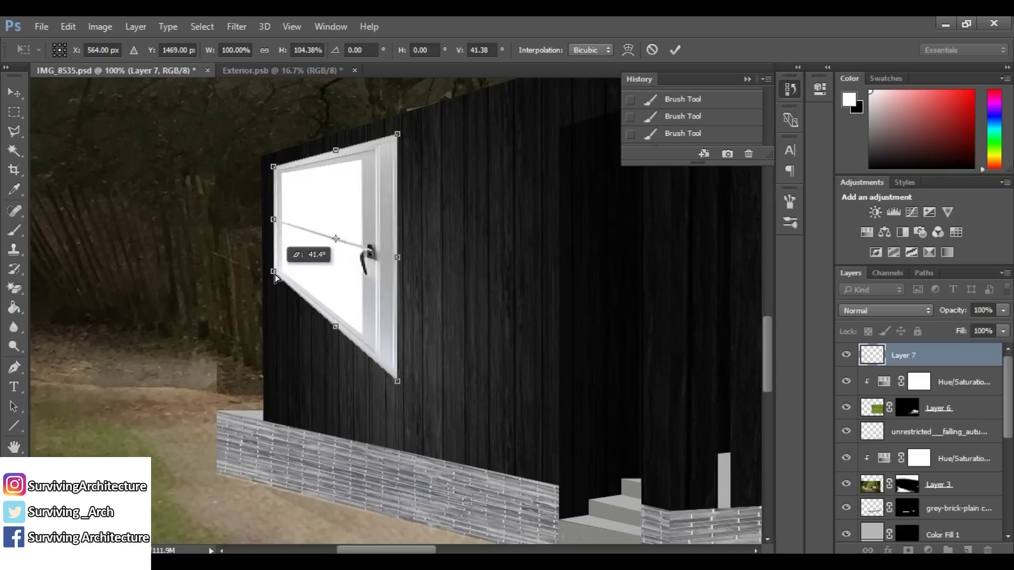
key("ctrl+z")
left_click_drag(336, 380, 335, 274)
left_click_drag(397, 267, 398, 274)
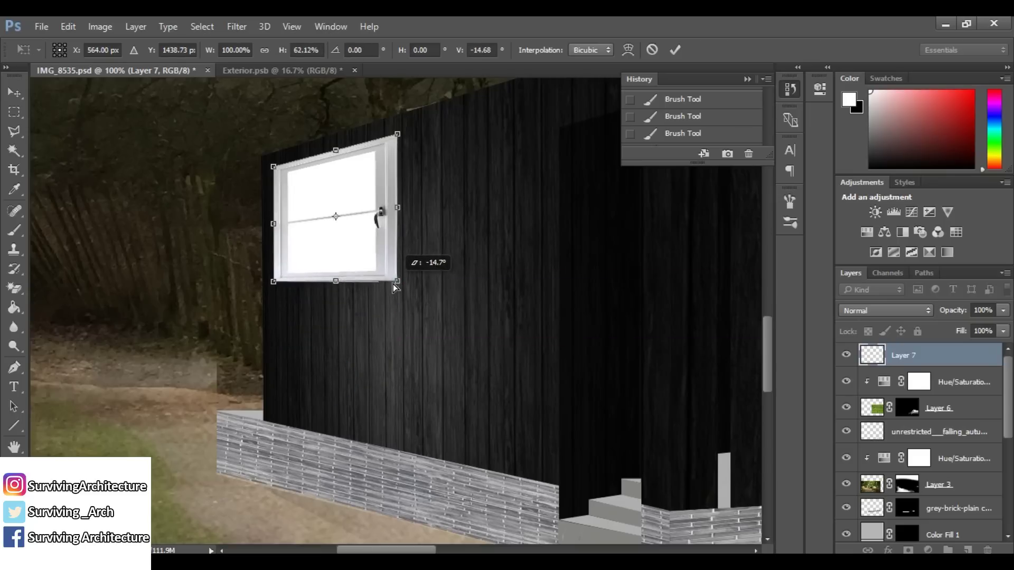
left_click(674, 50)
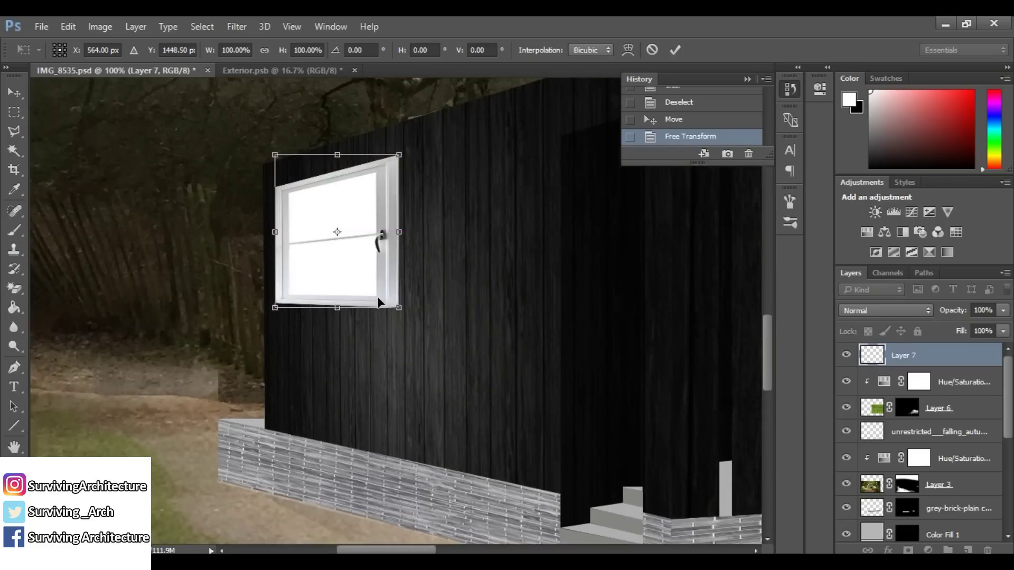
left_click_drag(398, 219, 362, 215)
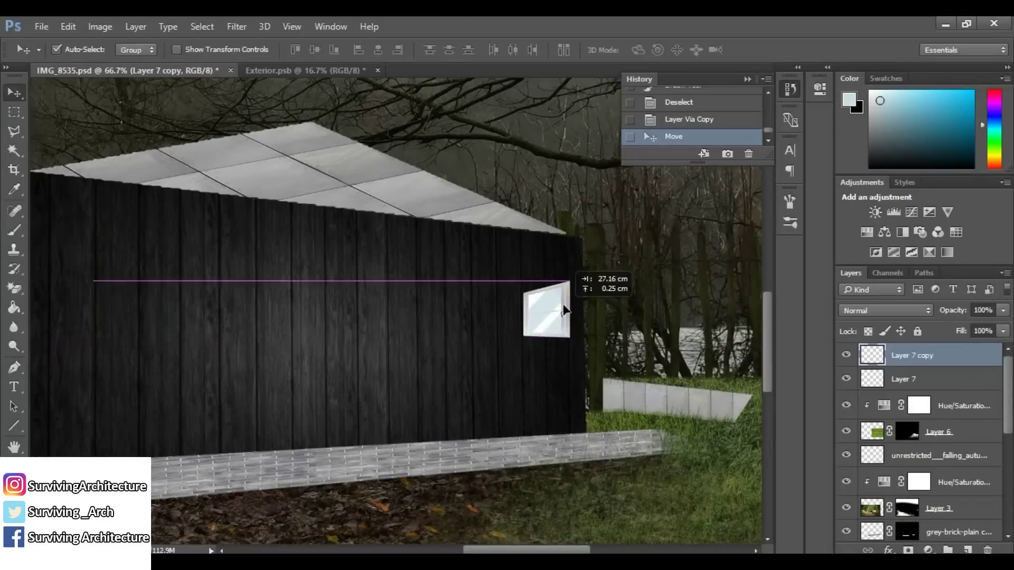
Flip the copied window horizontally and skew it to the perspective of the long timber wall's far end.
key("ctrl+t")
right_click(558, 306)
left_click_drag(563, 309, 521, 284)
left_click(587, 522)
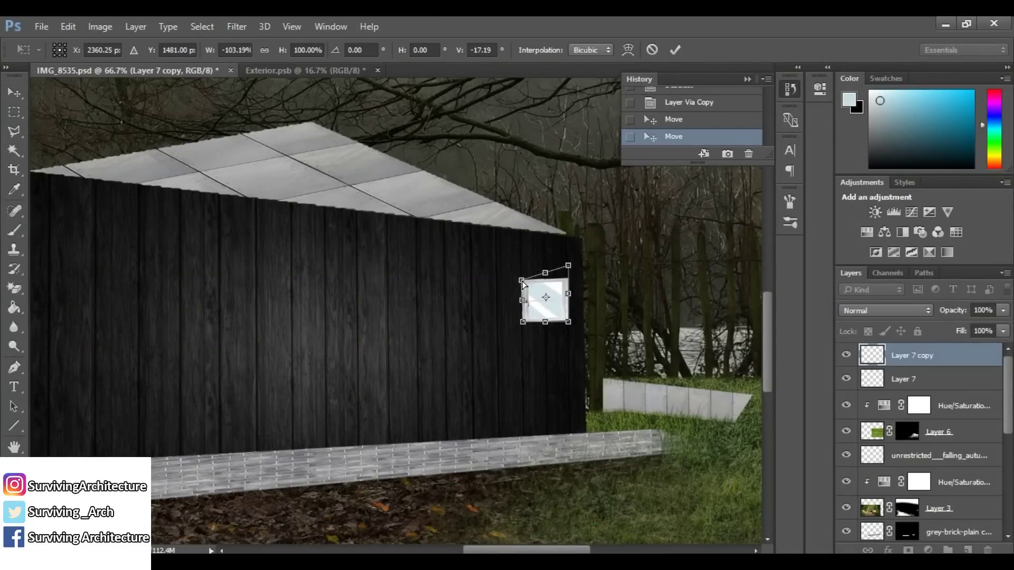
key("ctrl+plus")
left_click_drag(591, 262, 589, 259)
left_click(675, 49)
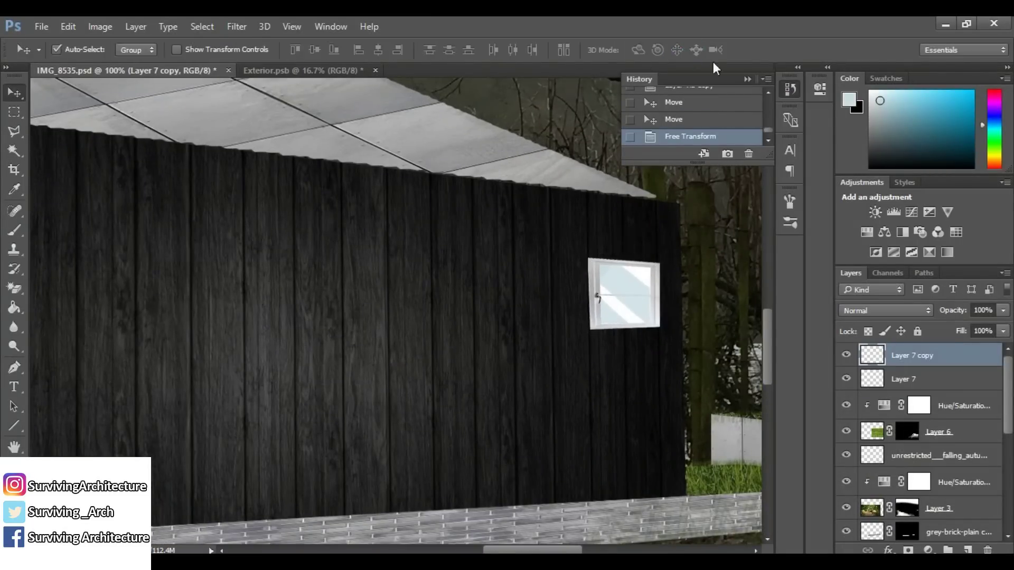
Try guides and a straight lasso line to check the copied window's alignment along the long timber wall.
key("ctrl+minus")
key("ctrl+minus")
left_click_drag(227, 296, 532, 294)
key("ctrl+r")
mouse_move(263, 84)
left_mouse_down()
mouse_move(251, 281)
mouse_move(267, 297)
mouse_move(283, 257)
mouse_move(278, 84)
left_mouse_up()
scroll(485, 401, "right", 3)
left_click_drag(292, 288, 285, 85)
left_click(14, 131)
left_click(168, 247)
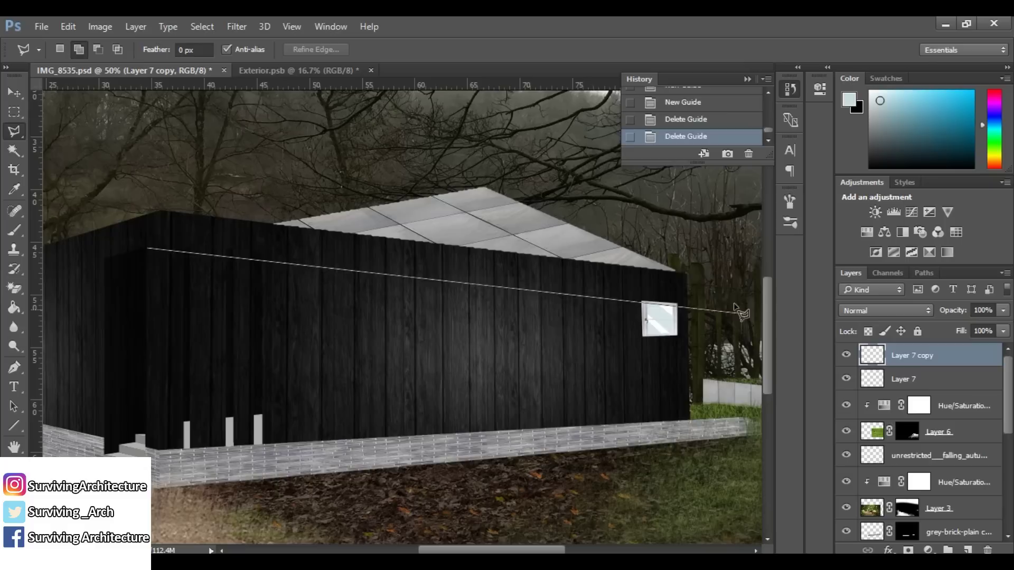
key("Escape")
Delete the part of Layer 5 above a perspective line near the building corner using a polygonal selection, then deselect.
left_click(14, 93)
left_click(185, 265)
left_click(16, 131)
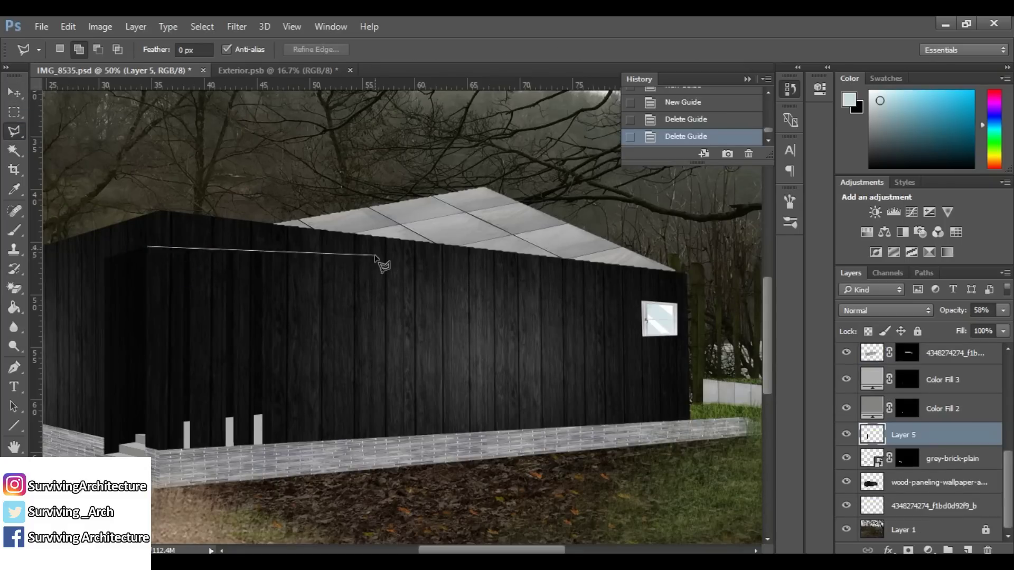
left_click(113, 199)
key("Delete")
key("ctrl+d")
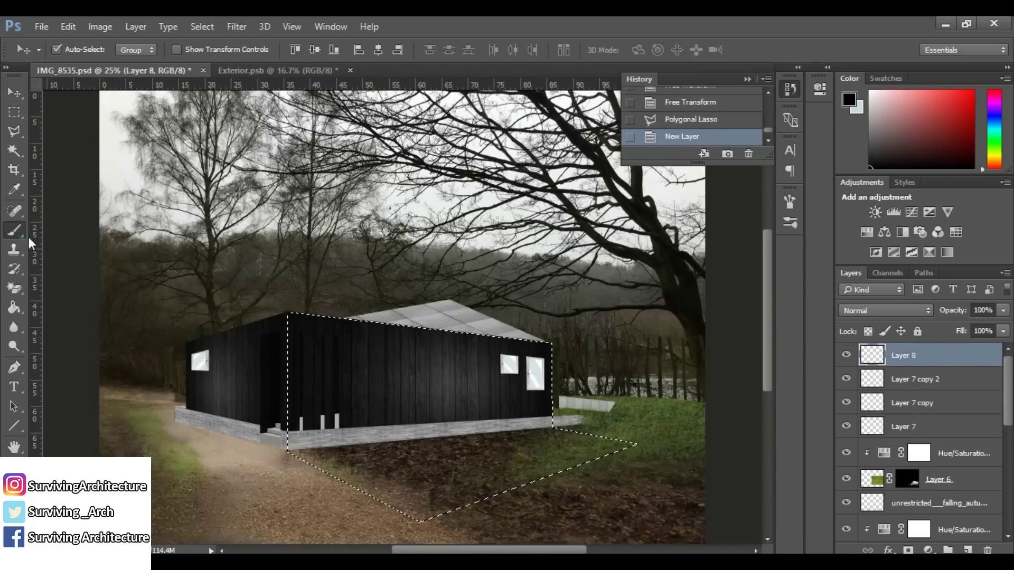
Paint a soft black shadow on Layer 8 inside the wall-and-ground selection with a 2907 px brush at 75% opacity.
left_click_drag(498, 286, 304, 362)
right_click(331, 294)
left_click_drag(444, 332, 475, 333)
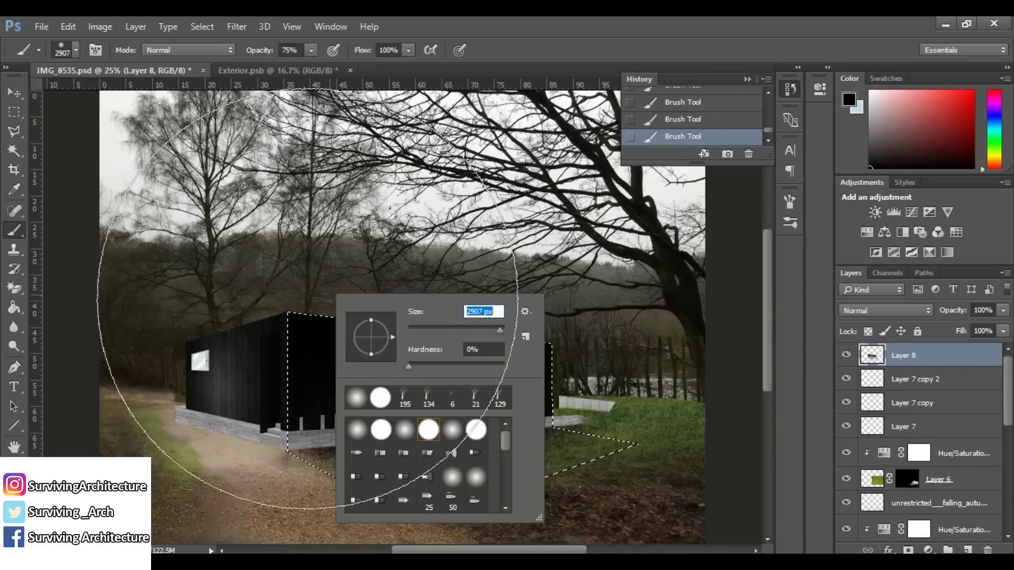
left_click(453, 279)
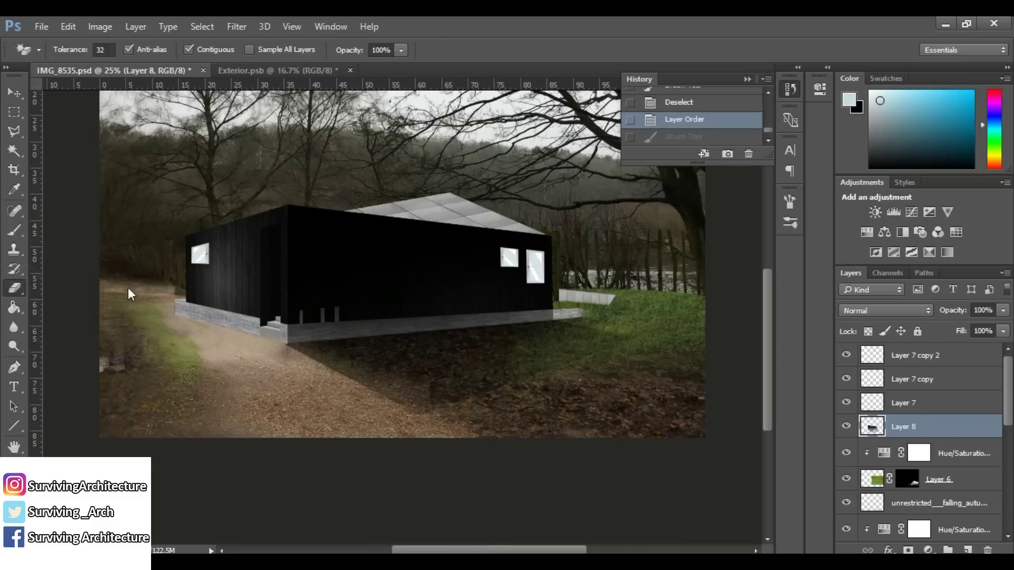
Soften the Layer 8 ground shadow's outer edge over the lawn and leaves with a soft 483 px Eraser.
key("shift+e")
right_click(576, 317)
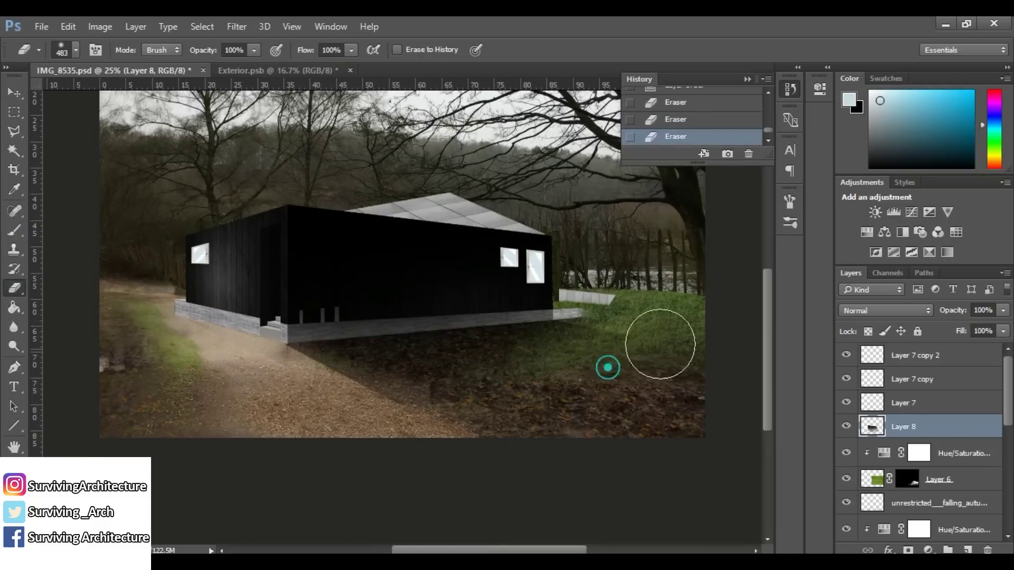
key("ctrl+minus")
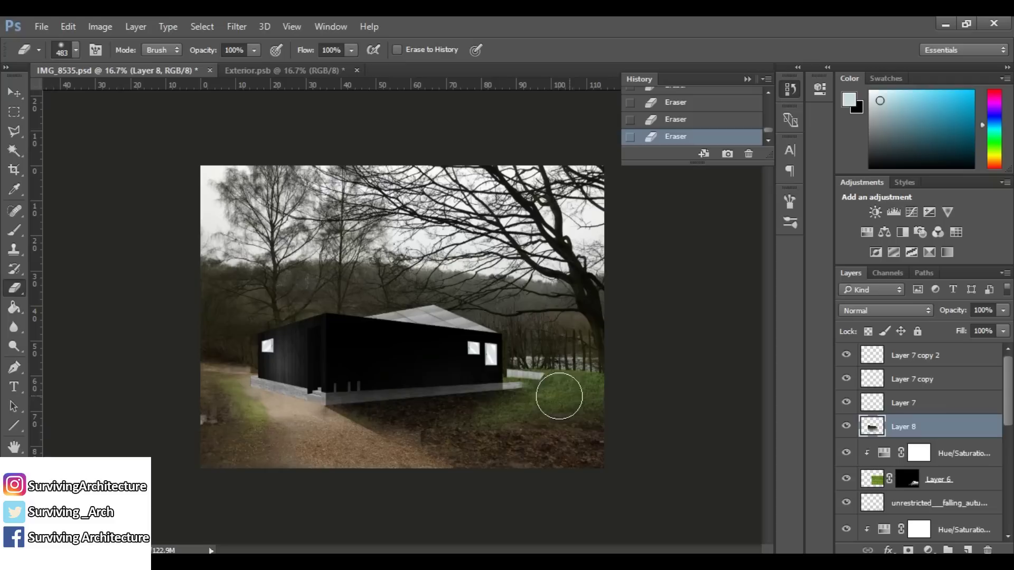
Set the foreground colour to the pale yellow fffee7 for brush painting.
left_click(10, 88)
left_click(16, 229)
key("d")
key("x")
left_click(10, 499)
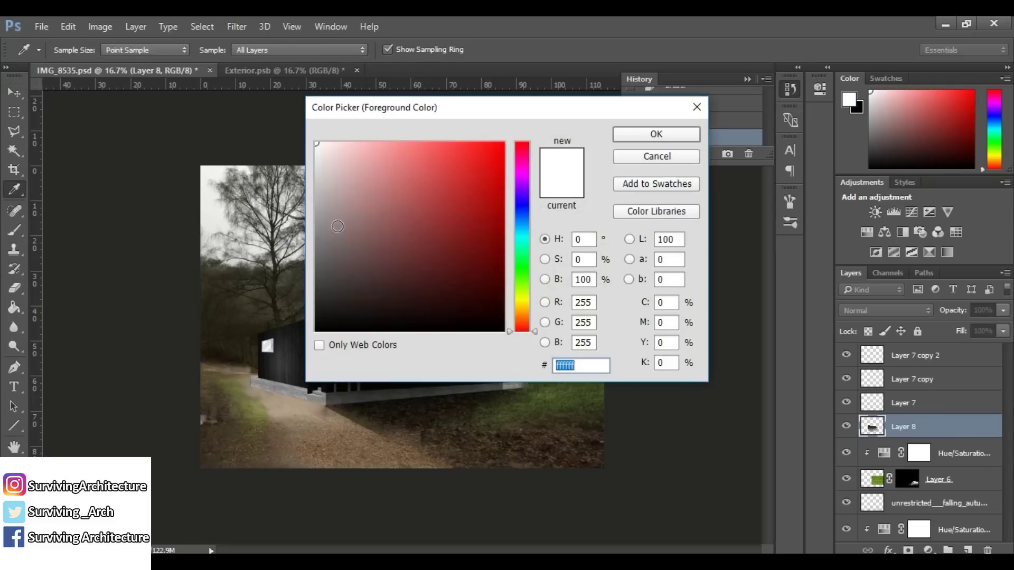
left_click(523, 293)
left_click_drag(524, 294, 524, 301)
left_click(346, 148)
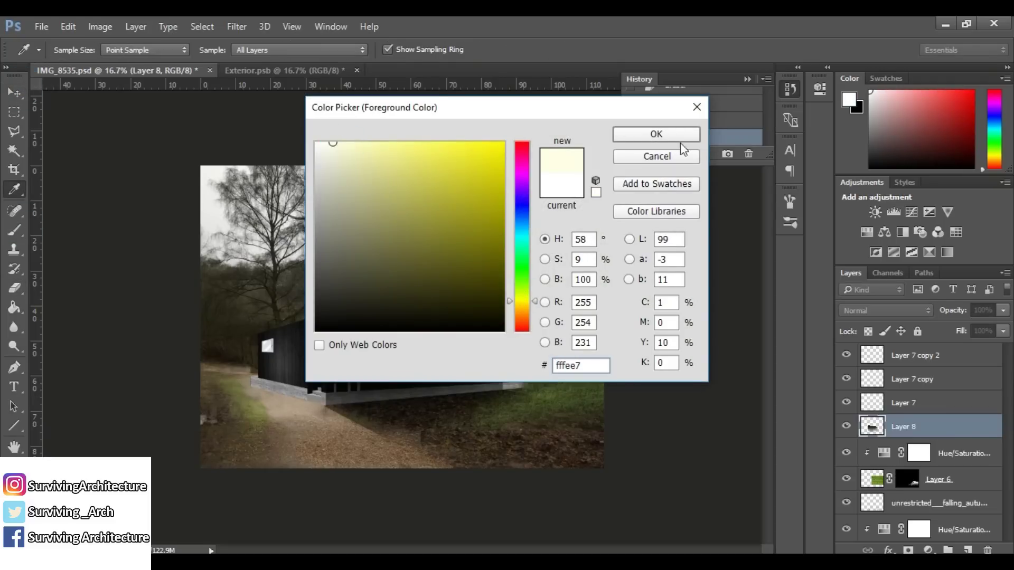
key("Return")
Add a new layer above all others and paint a pale yellow glow over the sky with a soft 1163 px brush at 75% opacity.
left_click(304, 312)
key("ctrl+z")
left_click(967, 550)
mouse_move(904, 421)
left_mouse_down()
mouse_move(917, 332)
mouse_move(916, 345)
left_mouse_up()
right_click(458, 219)
left_click_drag(616, 254, 625, 255)
left_click(569, 194)
left_click(549, 232)
left_click(458, 191)
left_click(522, 259)
left_click(585, 178)
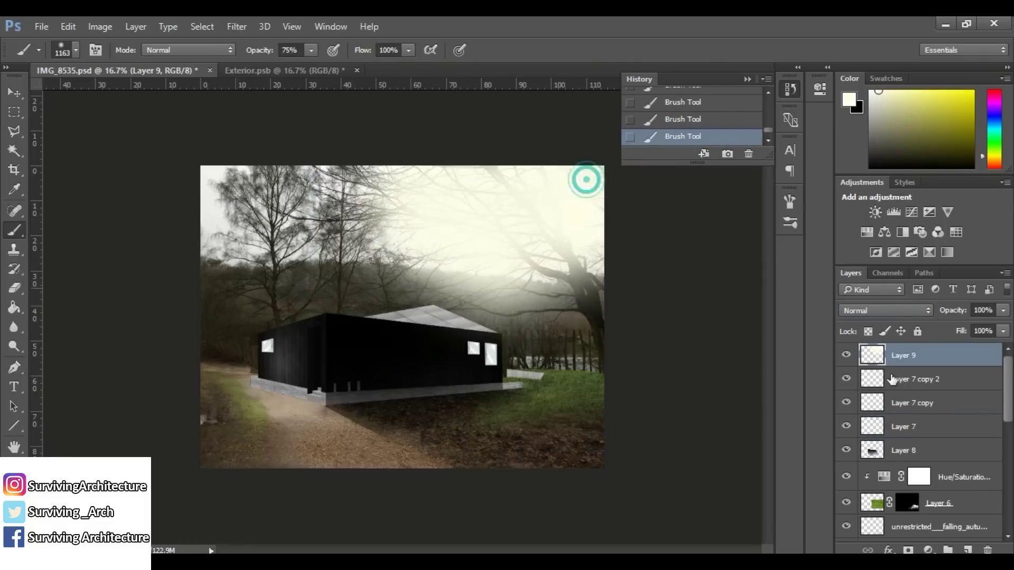
Set the glow layer's blending mode to Overlay and extend the glow over the birch trees and along the woodland horizon.
left_click(885, 310)
left_click(853, 153)
key("Down")
key("Up")
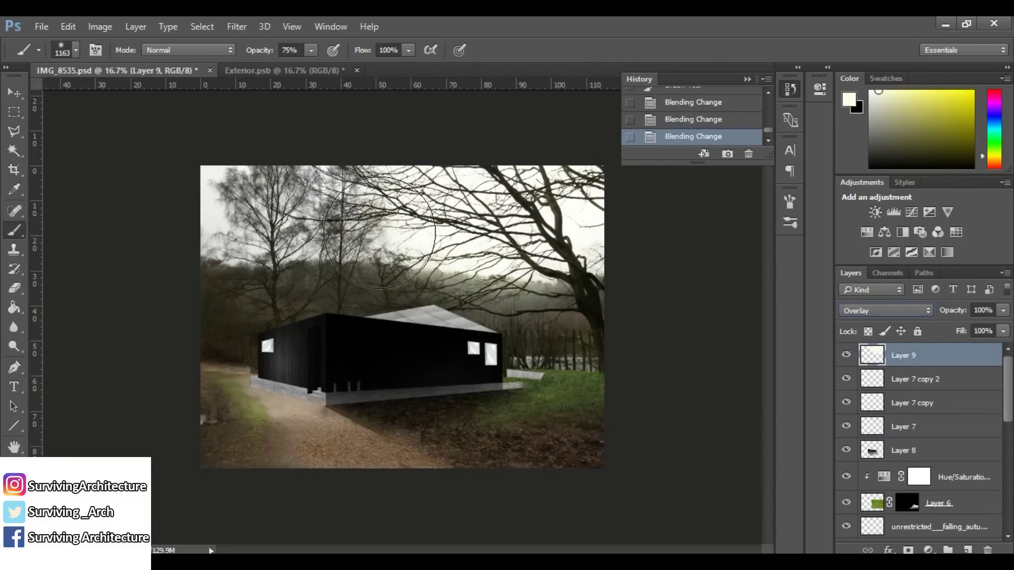
left_click(327, 192)
left_click(328, 210)
left_click(417, 262)
left_click(584, 271)
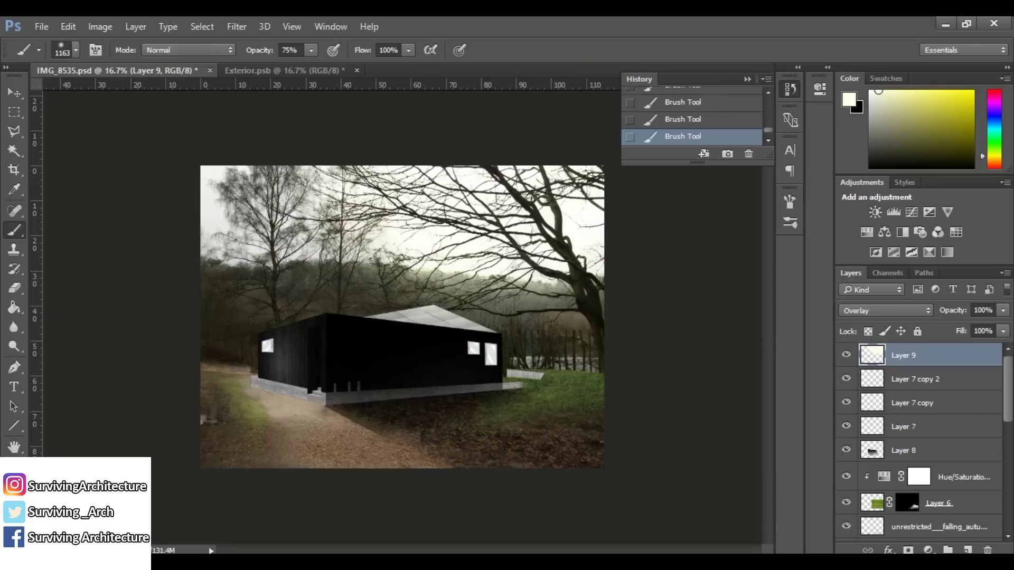
Erase the glow over the building and foreground path with a soft 2907 px Eraser at 100% opacity.
left_click(14, 290)
right_click(453, 397)
left_click(304, 292)
right_click(344, 322)
left_click_drag(510, 364, 518, 365)
left_click(306, 344)
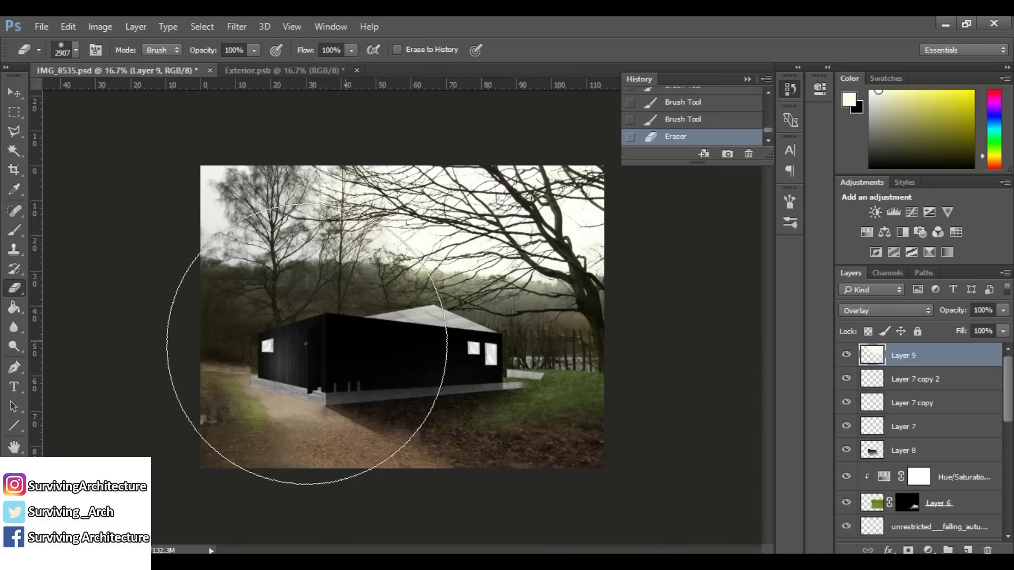
left_click(452, 407)
Place the IE-man-walking-away-backpack cutout into the composition as an embedded image.
key("v")
key("ctrl+plus")
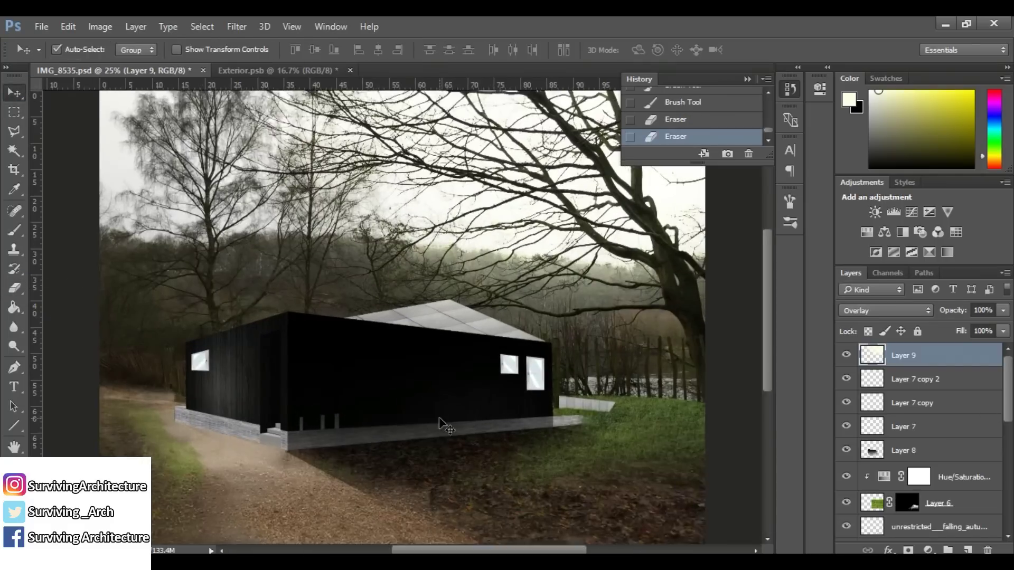
scroll(439, 422, "down", 1)
scroll(439, 423, "left", 5)
scroll(440, 423, "right", 2)
key("alt+Tab")
left_click_drag(704, 188, 259, 399)
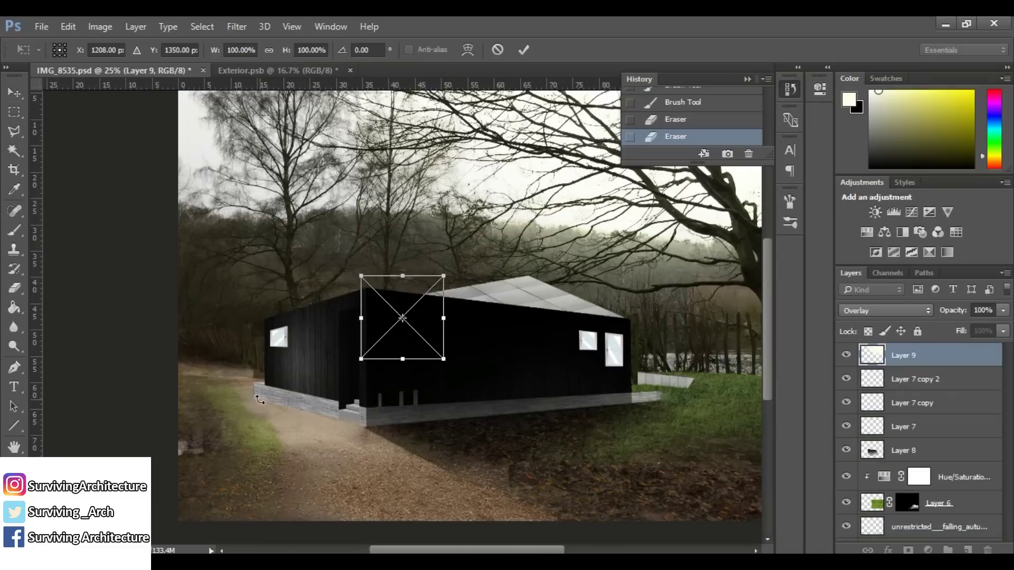
Scale the walking man to 119.11% and position him on the grass verge beside the path, near the building's far end.
left_click_drag(402, 326, 225, 439)
left_click_drag(267, 390, 298, 359)
left_click_drag(236, 434, 344, 380)
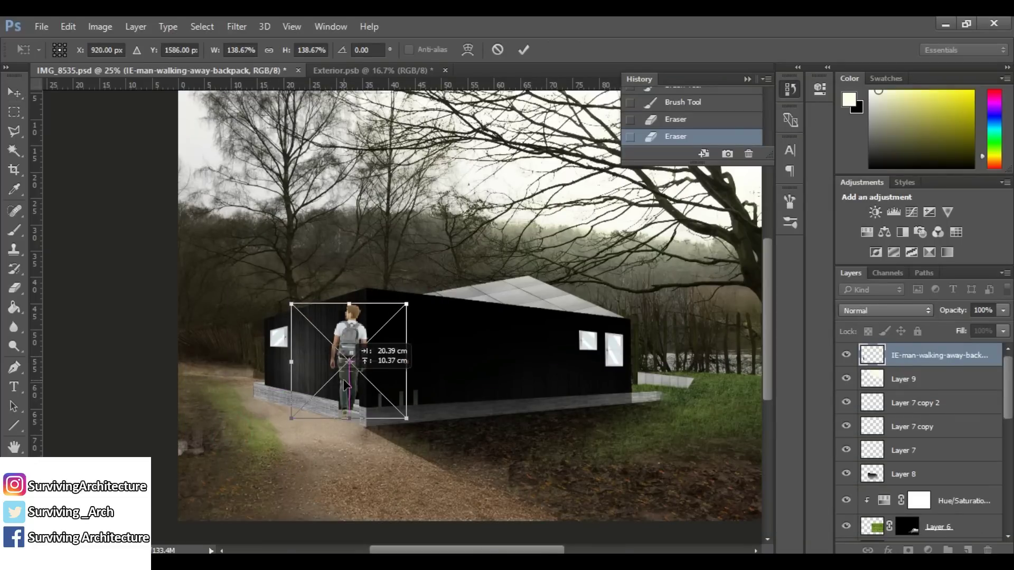
left_click_drag(406, 304, 390, 320)
left_click_drag(339, 351, 262, 398)
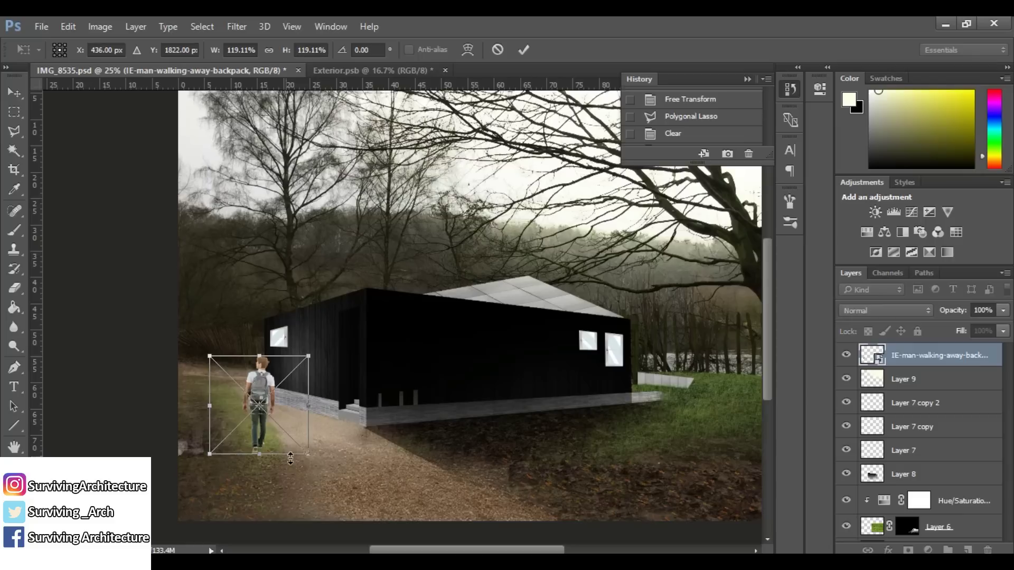
left_click(523, 49)
Flip the walking man horizontally.
scroll(400, 404, "up", 1)
key("ctrl+t")
right_click(216, 420)
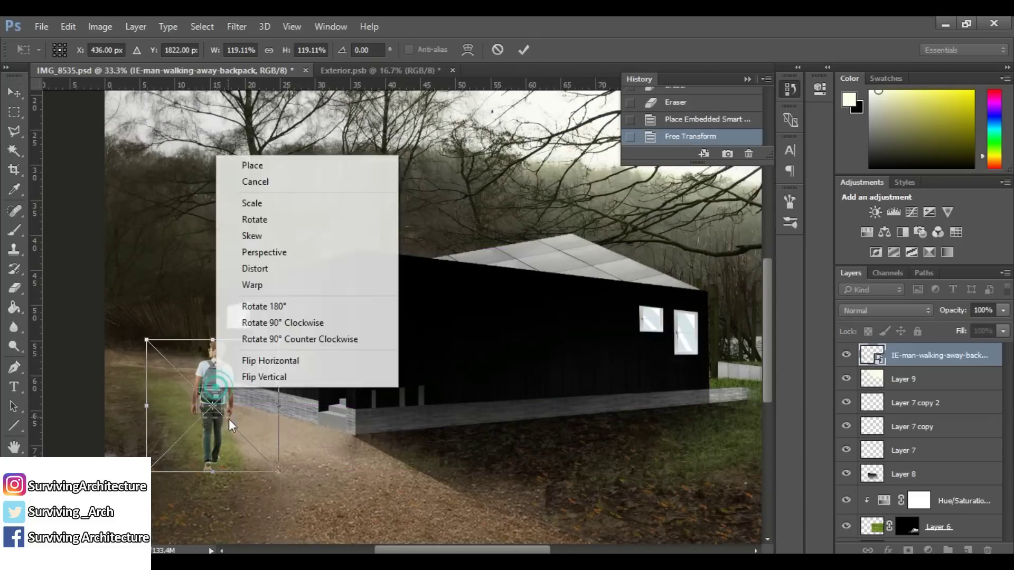
left_click(228, 379)
key("ctrl+z")
right_click(228, 389)
left_click(258, 362)
left_click(523, 50)
Duplicate the walking man, flip the copy vertically and align it directly beneath his feet.
left_click_drag(456, 549, 430, 550)
scroll(430, 524, "down", 2)
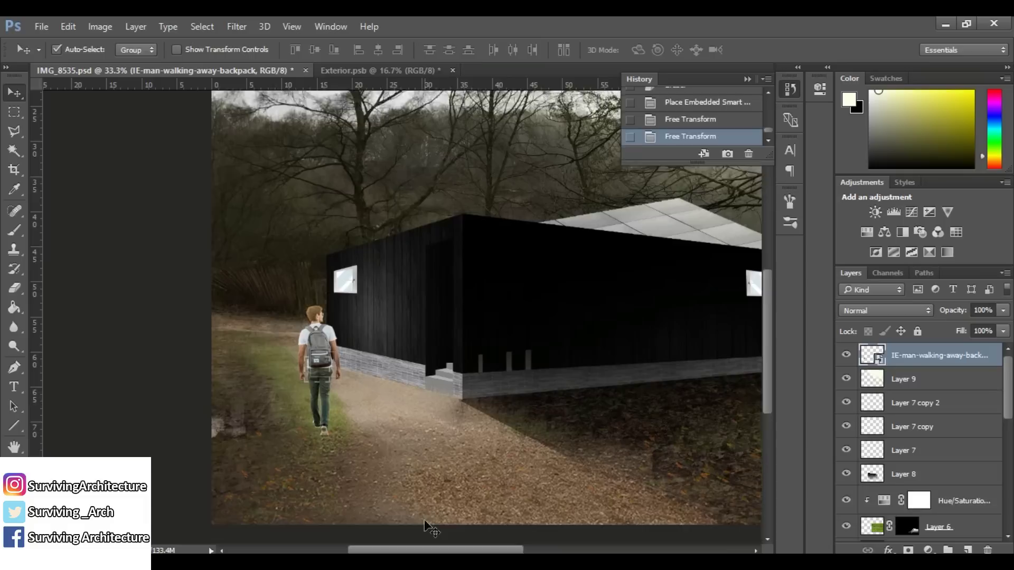
key("ctrl+j")
key("ctrl+t")
right_click(320, 355)
left_click(368, 345)
left_click_drag(341, 337, 303, 481)
right_click(303, 481)
left_click(351, 450)
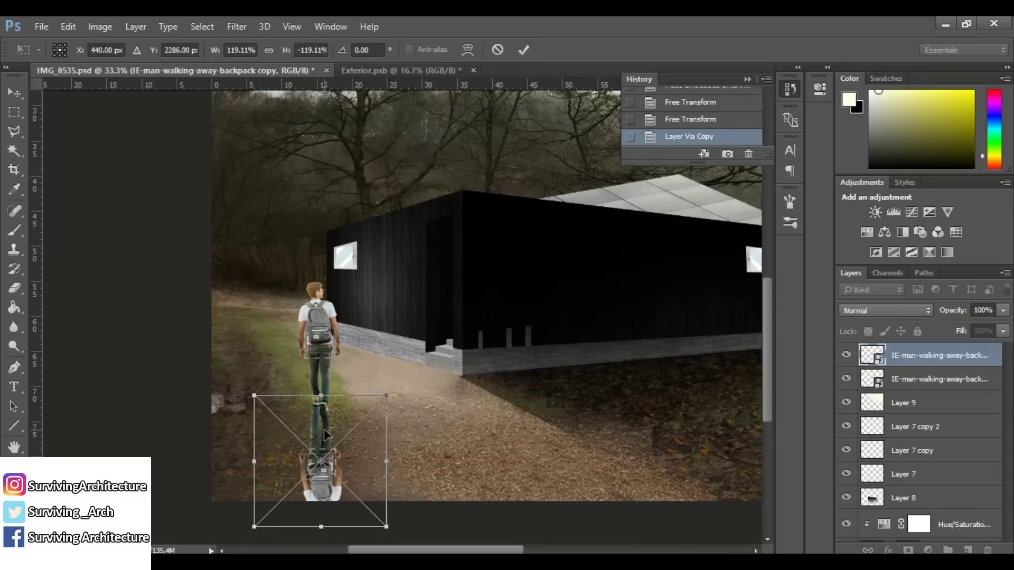
left_click_drag(324, 429, 325, 426)
left_click(523, 50)
Clip a Hue/Saturation adjustment with Lightness -100 to the flipped copy to make a black silhouette.
left_click(927, 550)
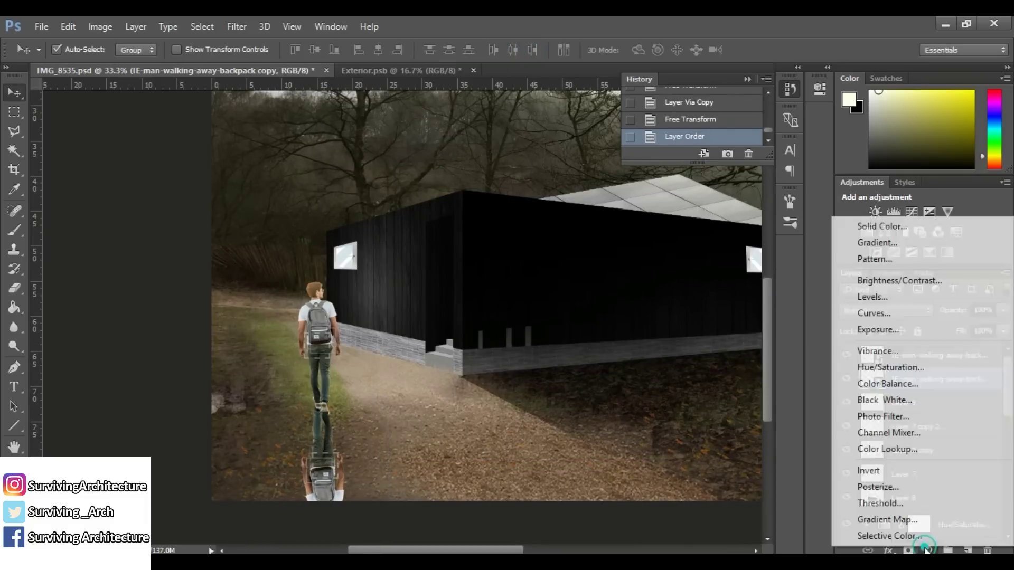
left_click(885, 368)
left_click(873, 394, "alt")
left_click_drag(693, 240, 585, 237)
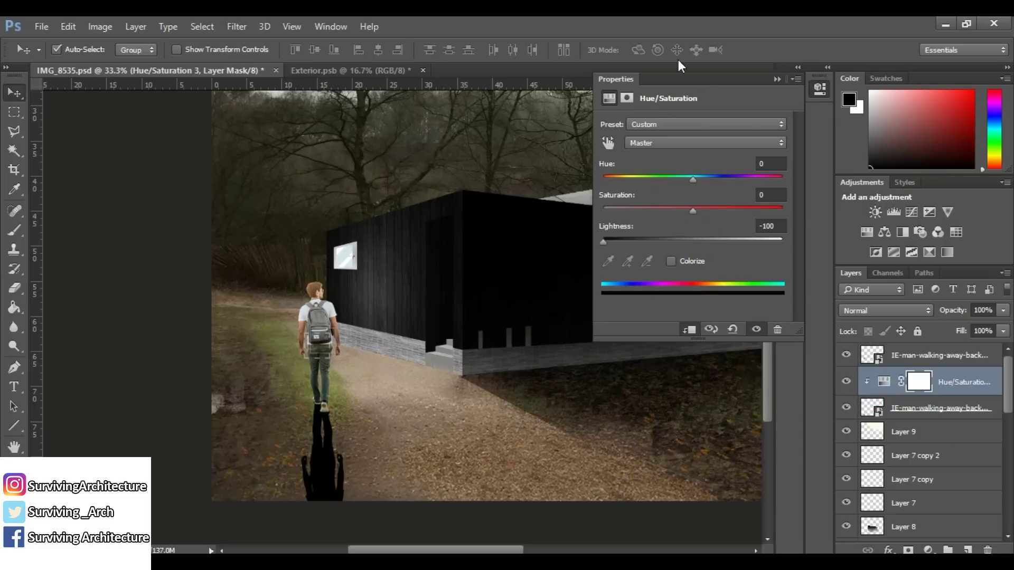
left_click(777, 79)
Slant the black silhouette diagonally across the path as the man's cast shadow and set its layer opacity to 23%.
left_click(939, 408)
key("ctrl+t")
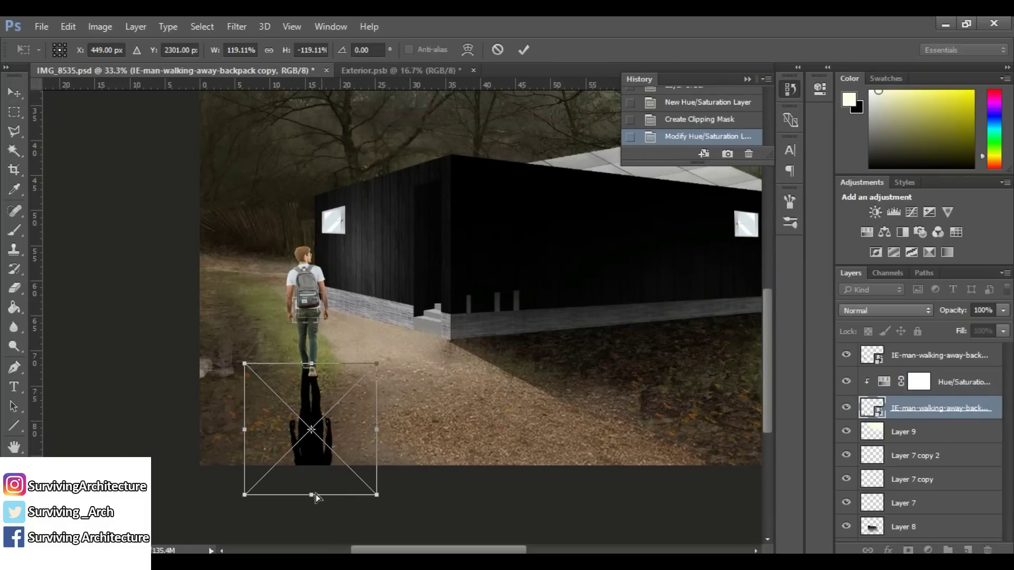
left_click_drag(312, 498, 405, 480)
left_click(523, 50)
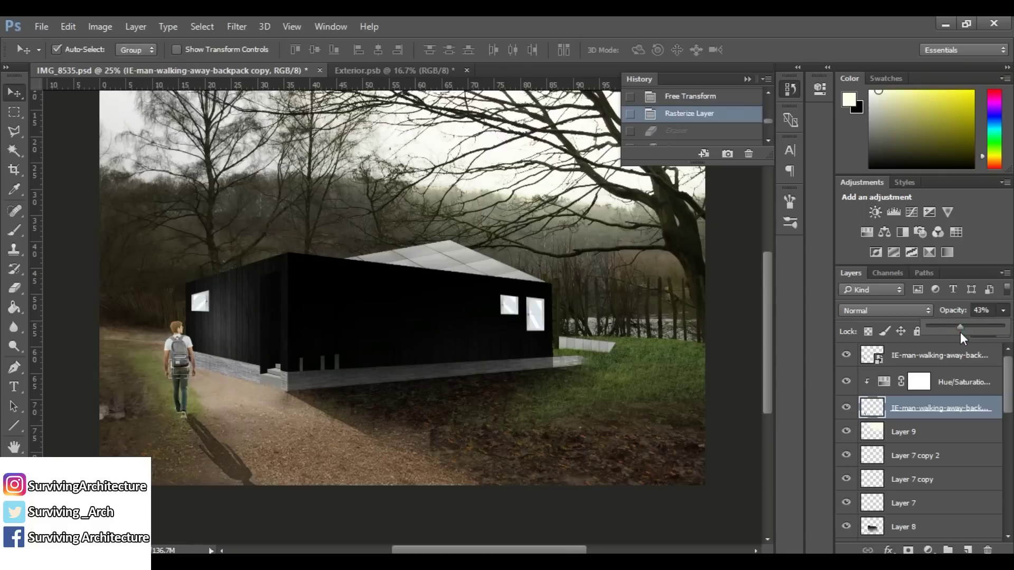
left_click_drag(942, 335, 941, 337)
Load the upright man's outline as a selection and add a new layer at the top of the layer stack.
key("ctrl+plus")
left_click_drag(520, 551, 488, 552)
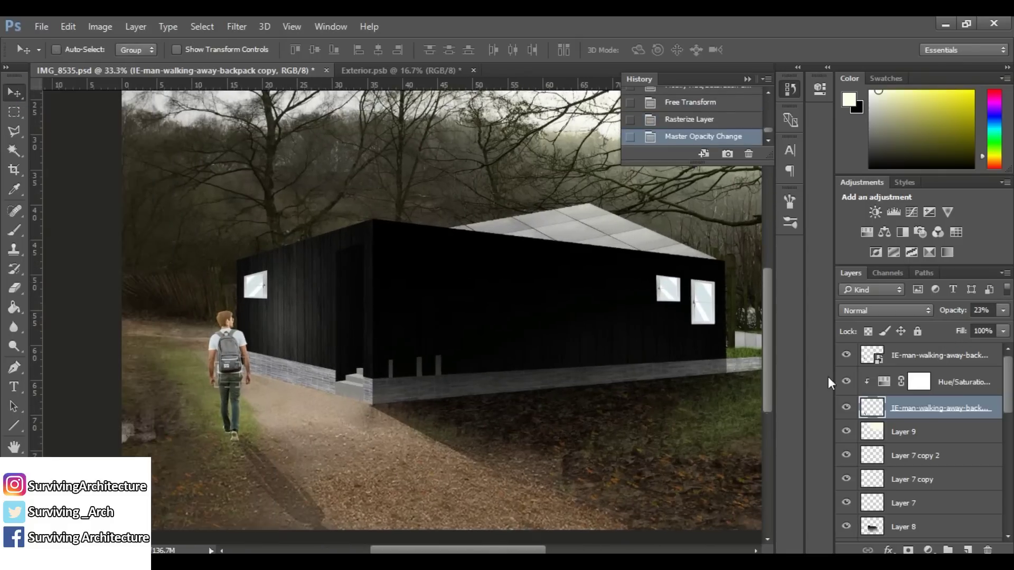
left_click(871, 409, "ctrl")
key("ctrl+d")
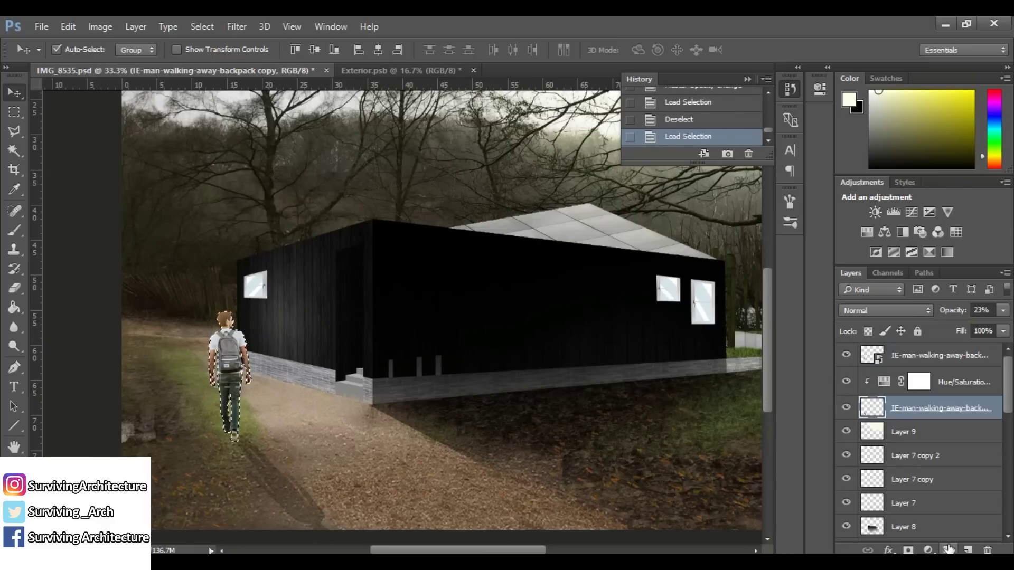
left_click(968, 549)
left_click_drag(916, 406, 922, 353)
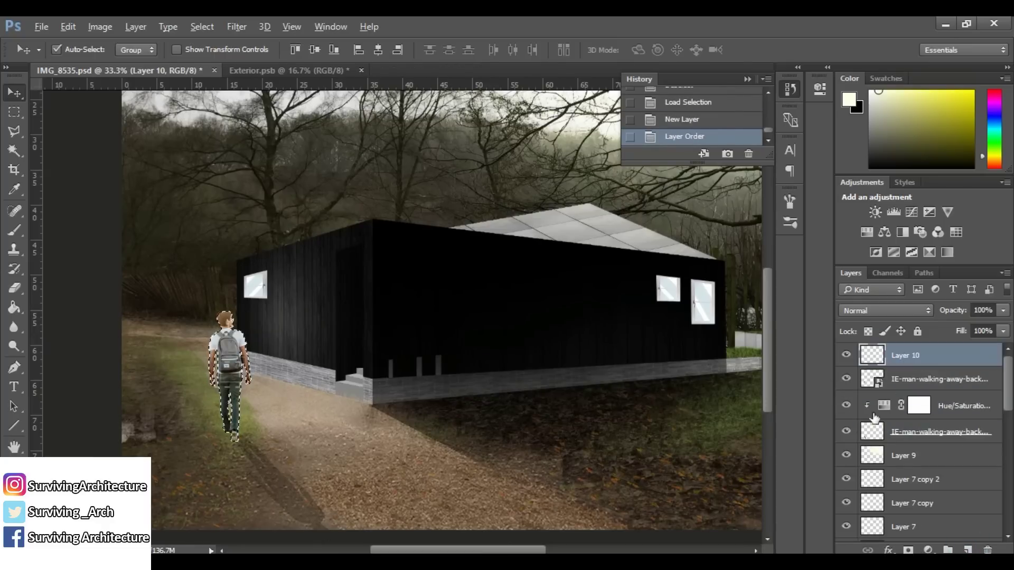
Paint black shading along the side of the man facing away from the building using a soft 157 px brush at 75% opacity, then deselect.
left_click(20, 232)
key("x")
scroll(111, 438, "down", 2)
key("ctrl+plus")
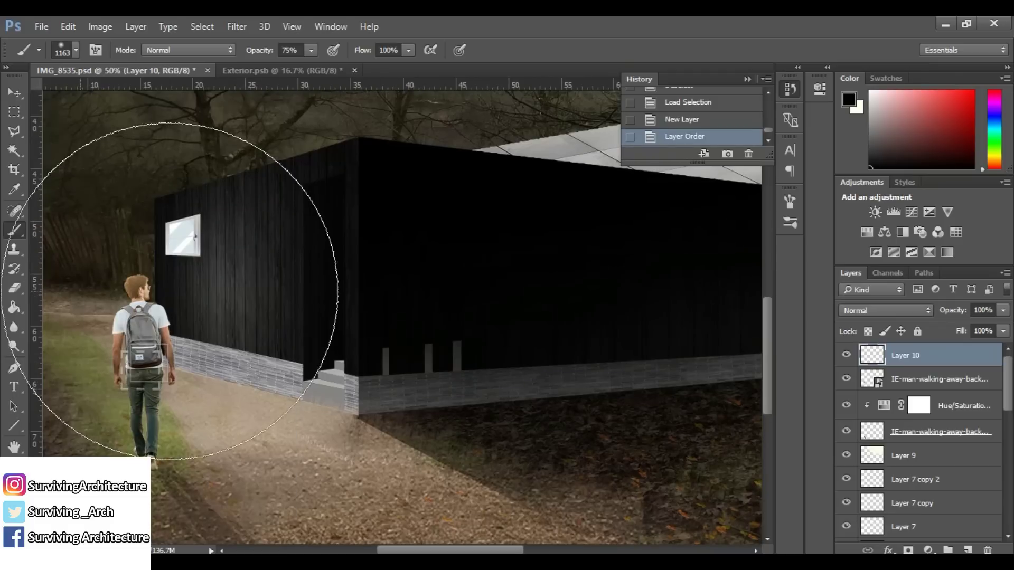
right_click(86, 290)
left_click(171, 256)
key("ctrl+z")
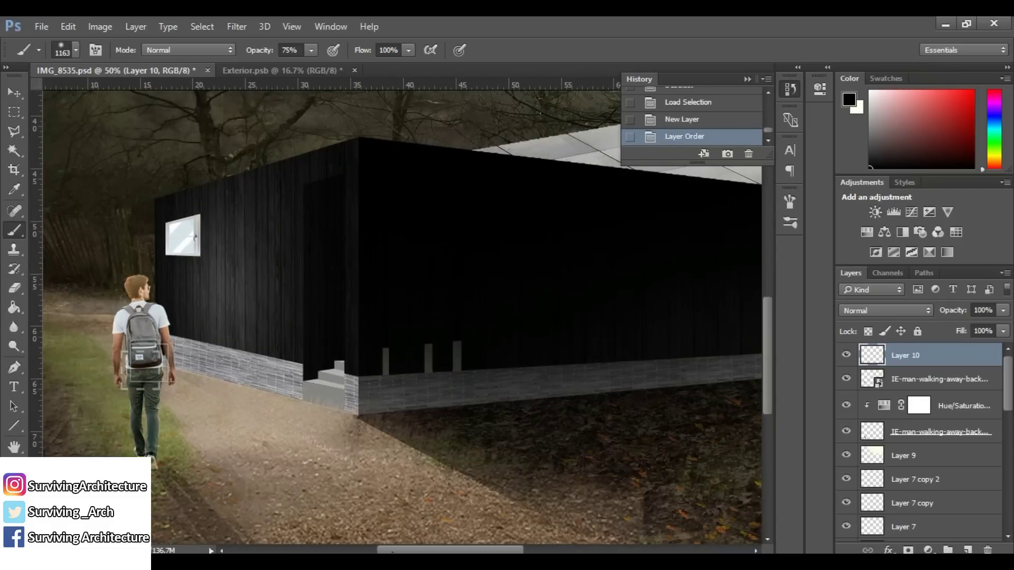
left_click_drag(392, 550, 374, 550)
right_click(230, 352)
key("Return")
left_click_drag(185, 277, 205, 473)
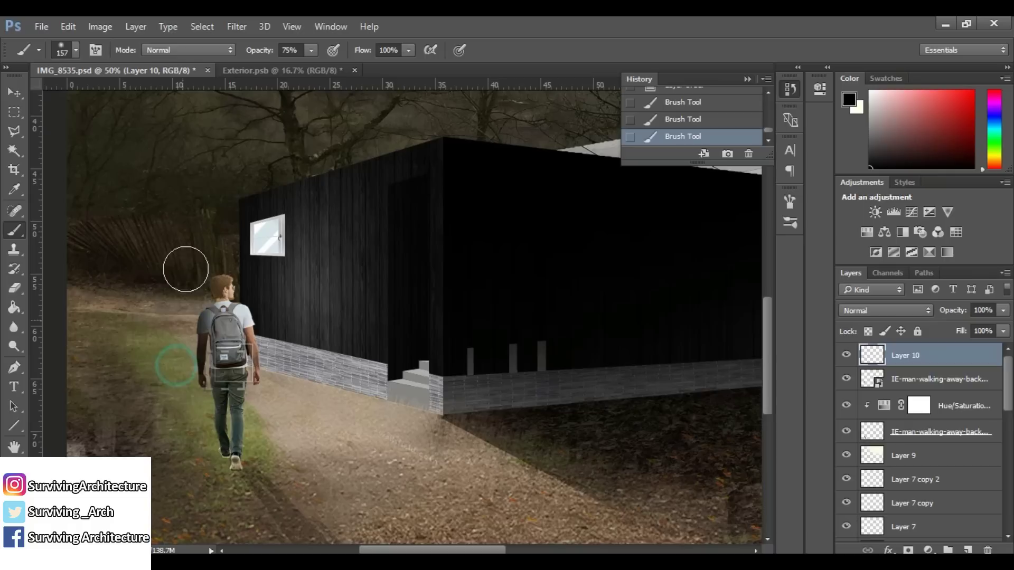
key("x")
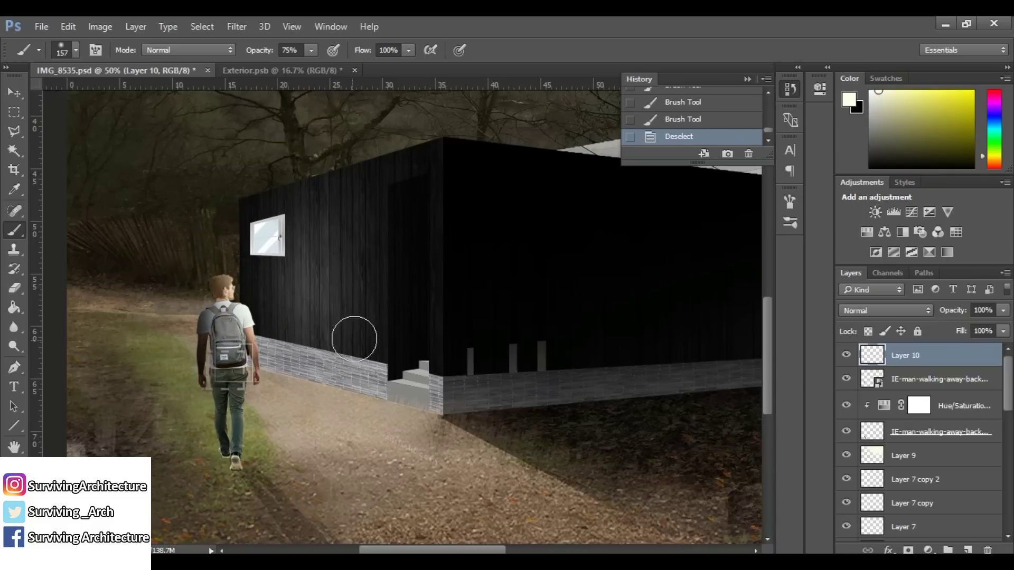
key("ctrl+minus")
key("ctrl+minus")
key("v")
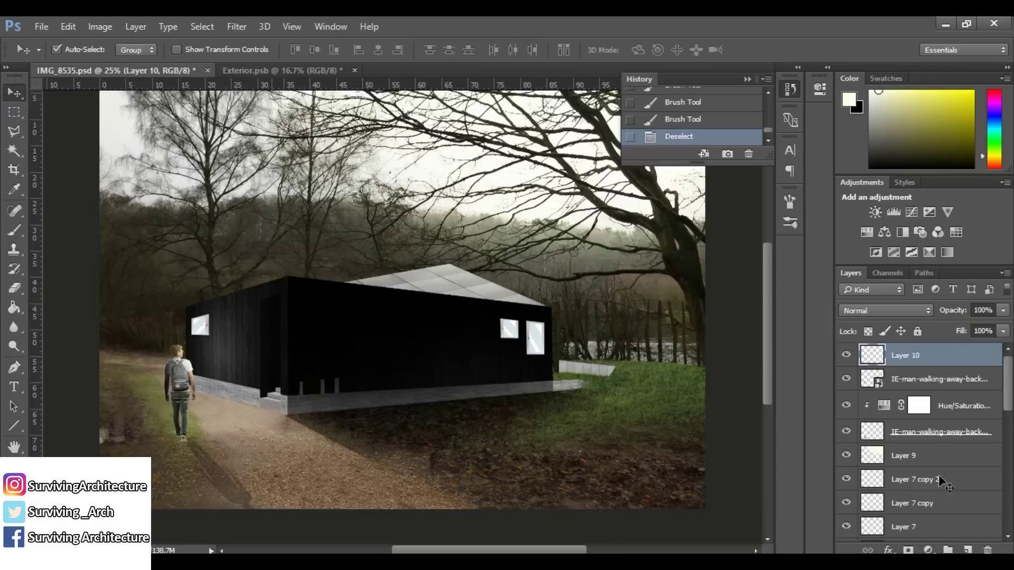
key("ctrl+plus")
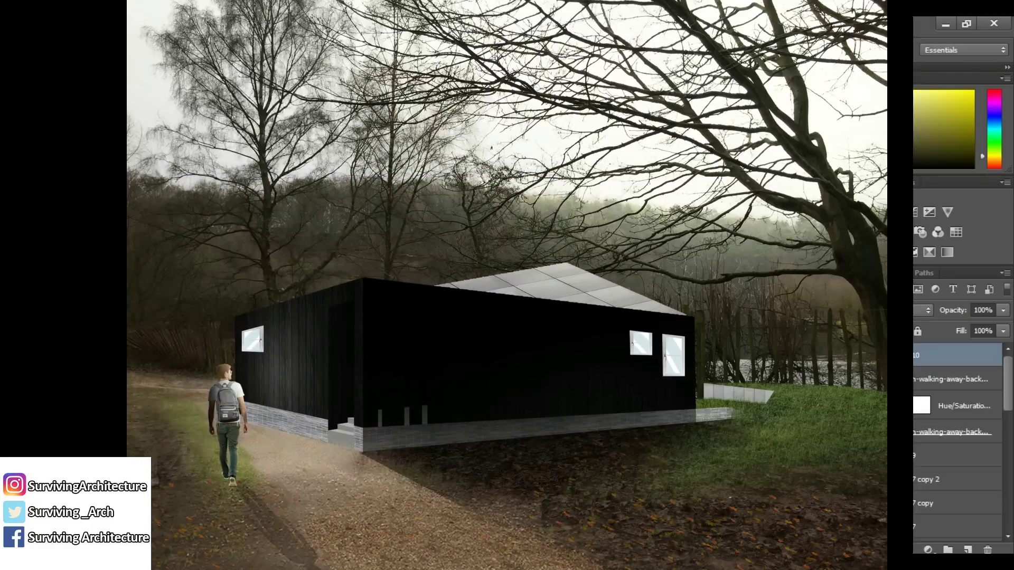